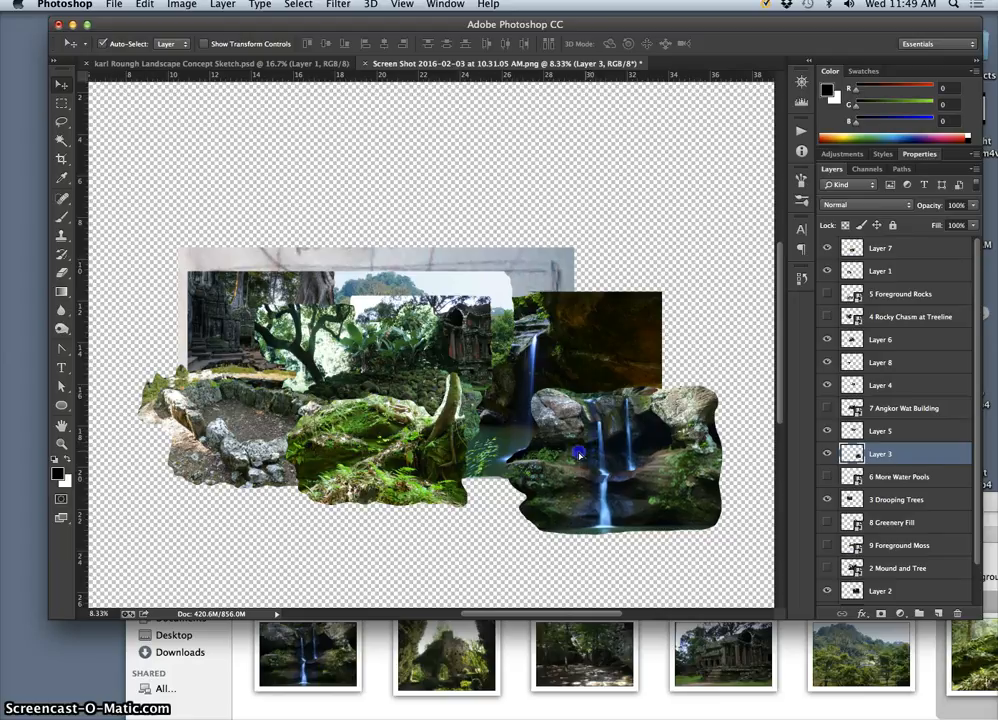
Shift the Layer 3 waterfall cutout up beside the pool photo and scale it to about 85%
left_click_drag(578, 455, 561, 434)
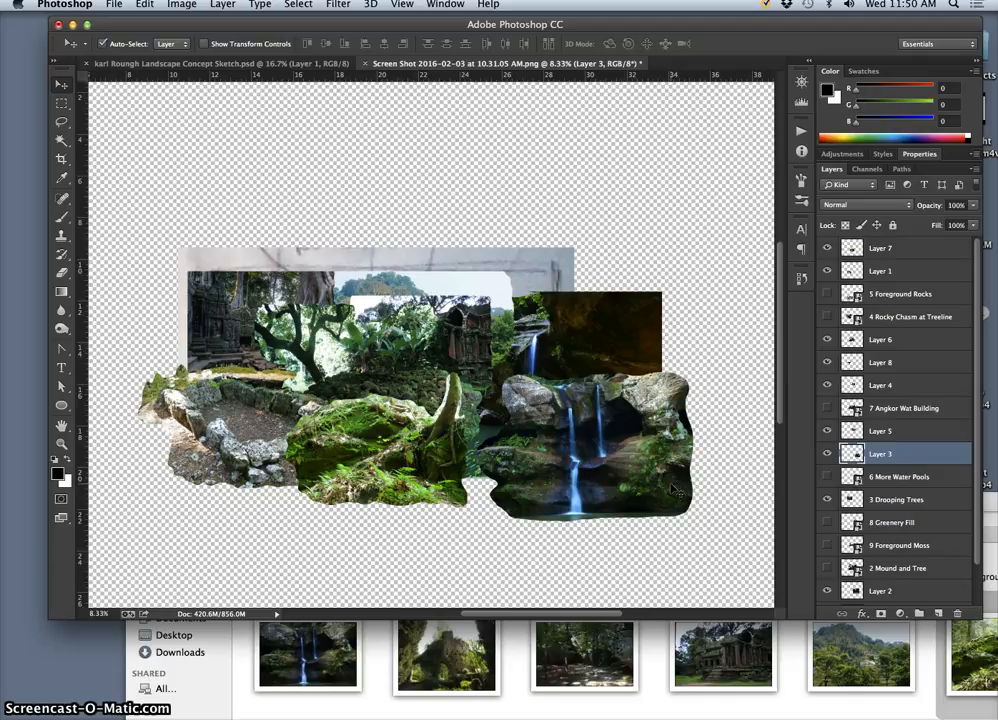
left_click_drag(593, 459, 597, 456)
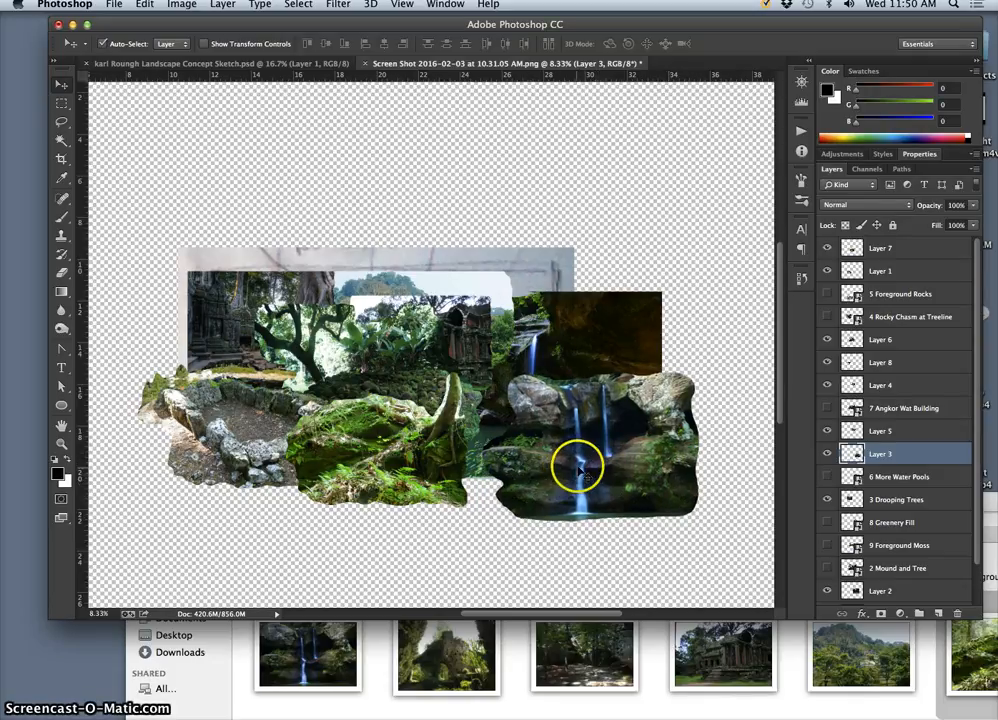
key("ctrl+t")
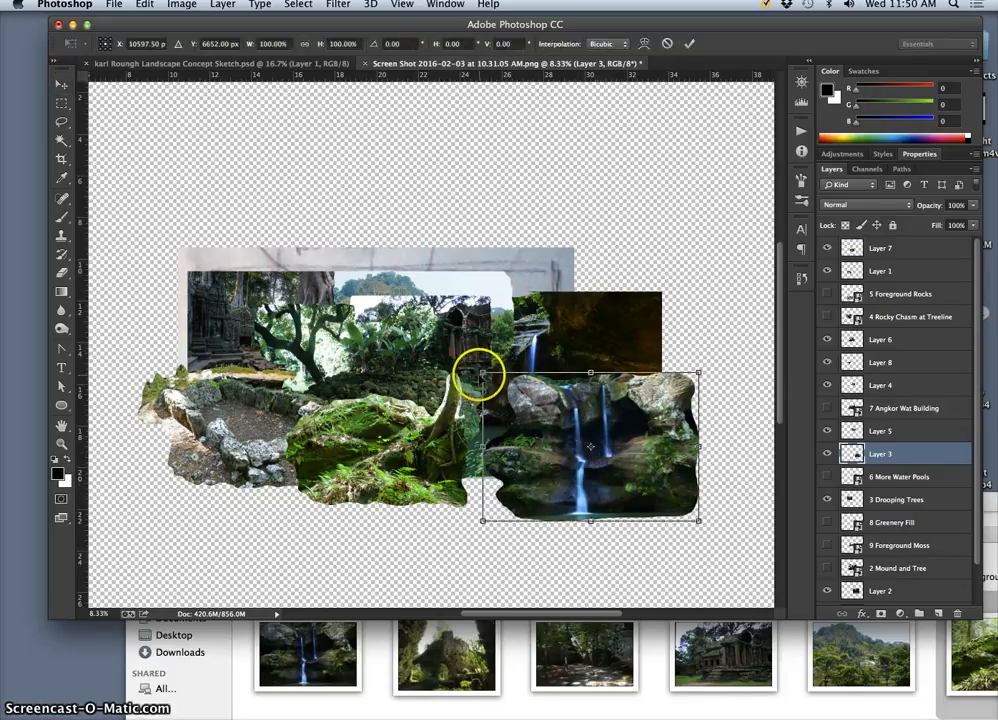
left_click_drag(487, 376, 561, 395)
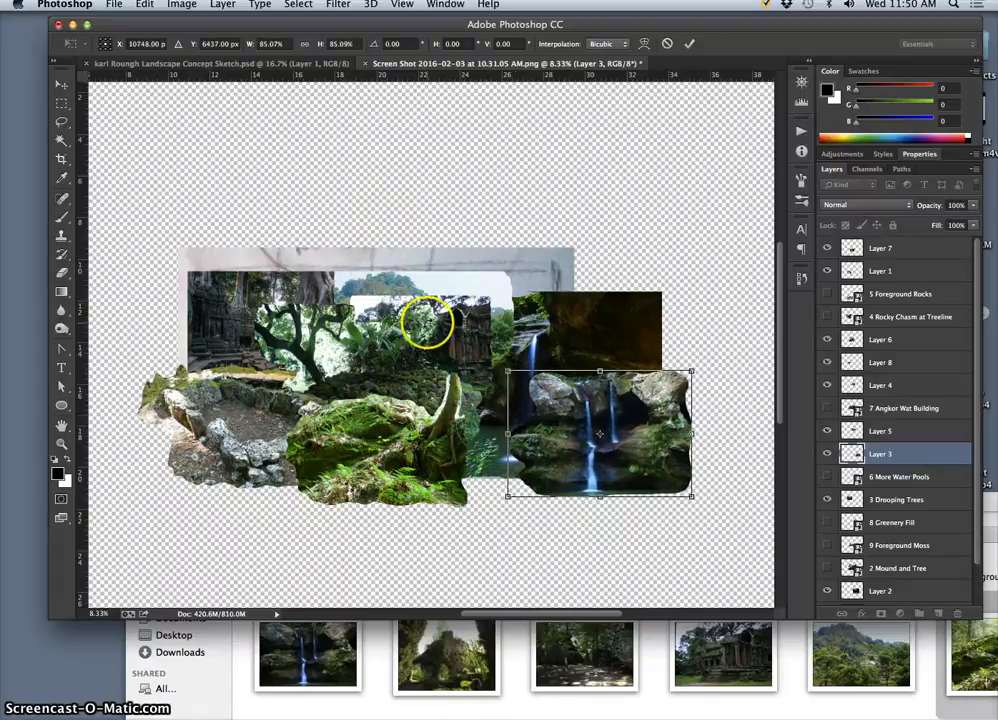
key("Return")
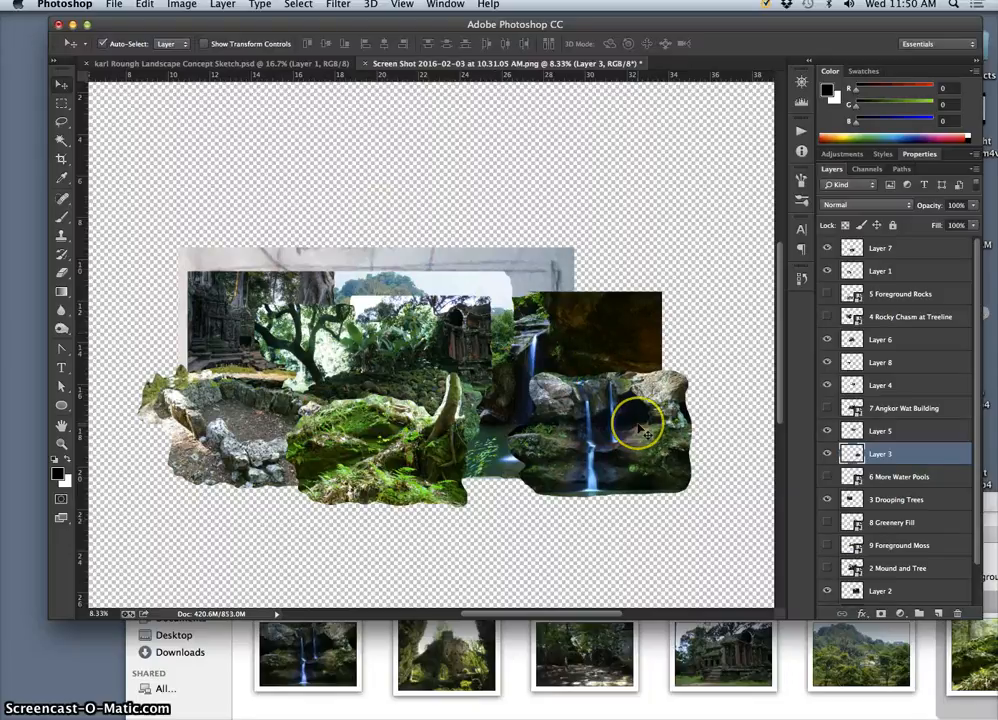
Transform the Layer 2 waterfall pool photo to about 105.6% width and 98% height, shifting it slightly left
left_click(570, 340)
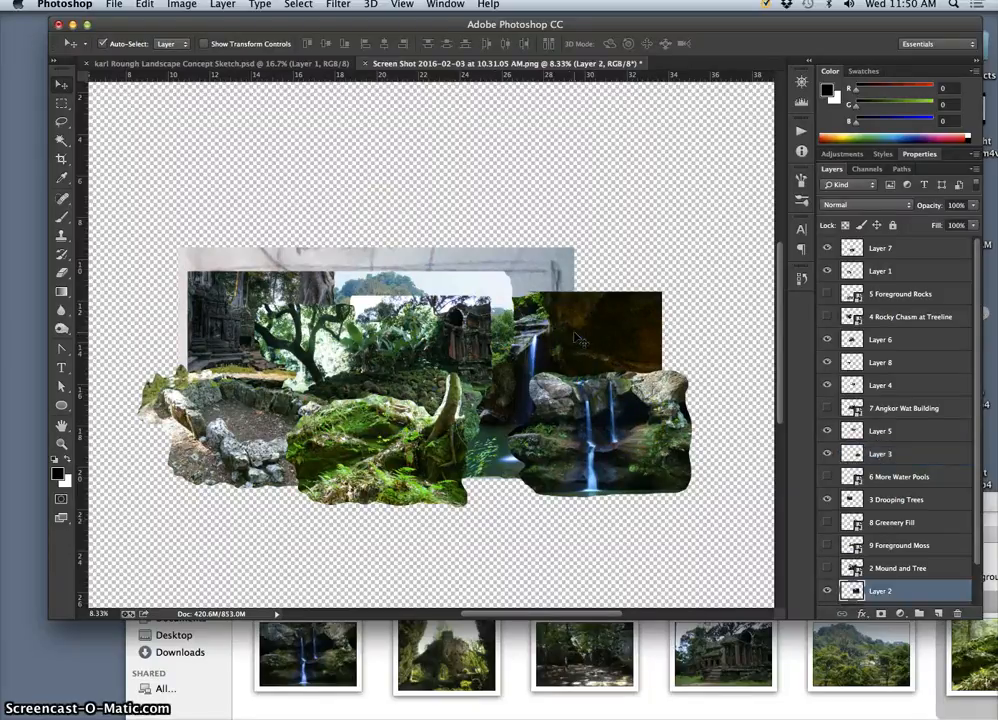
key("super+t")
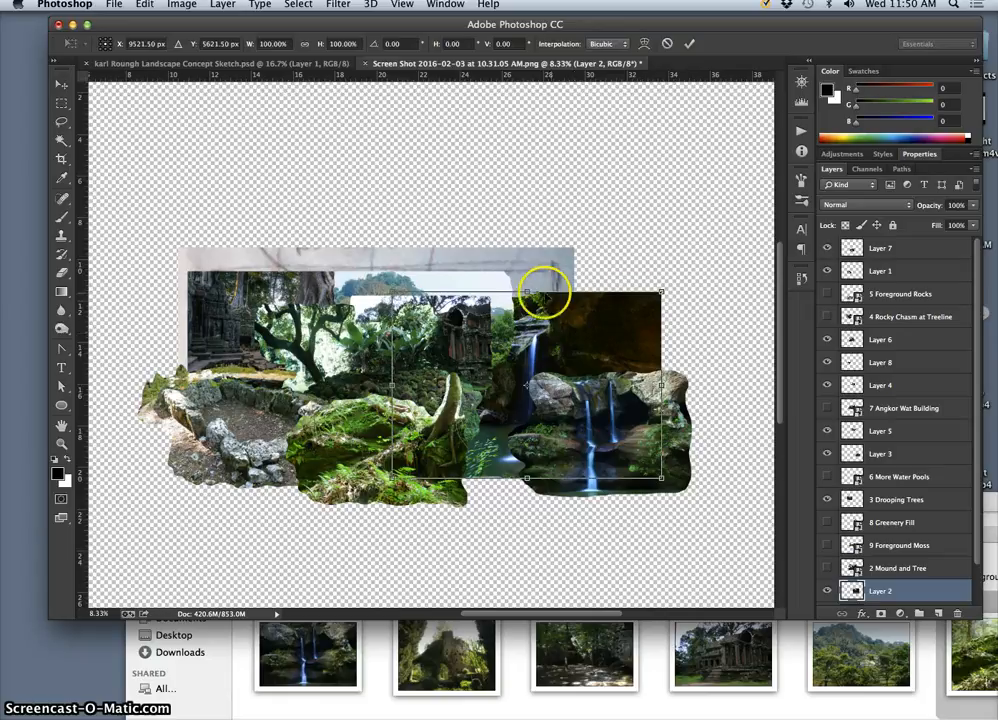
left_click_drag(527, 291, 528, 272)
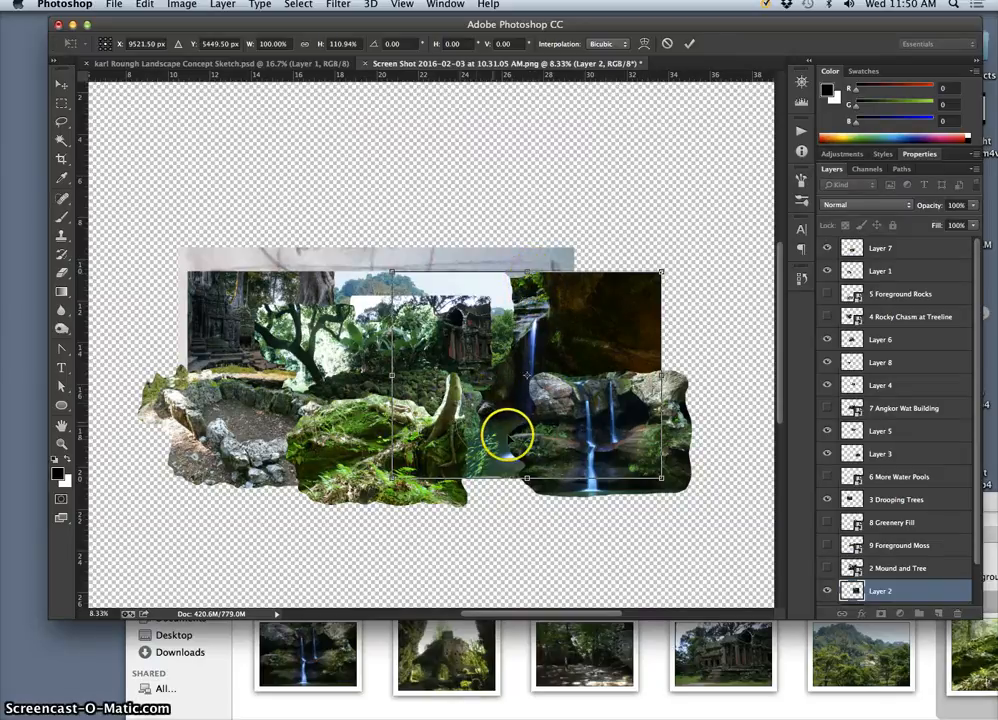
left_click_drag(392, 376, 381, 375)
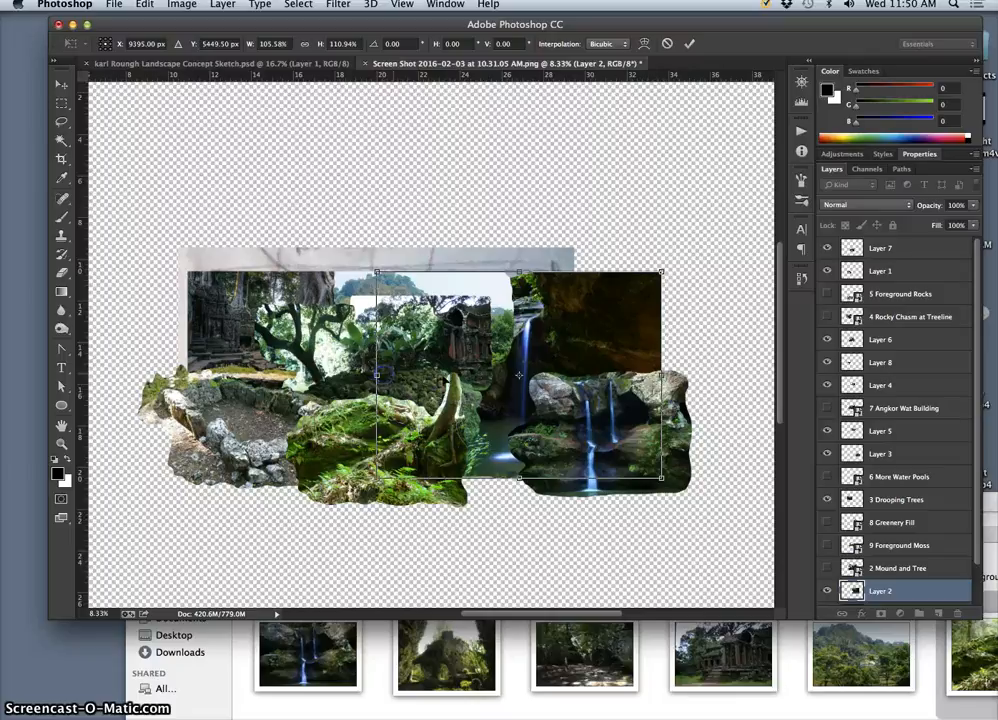
left_click_drag(577, 356, 571, 354)
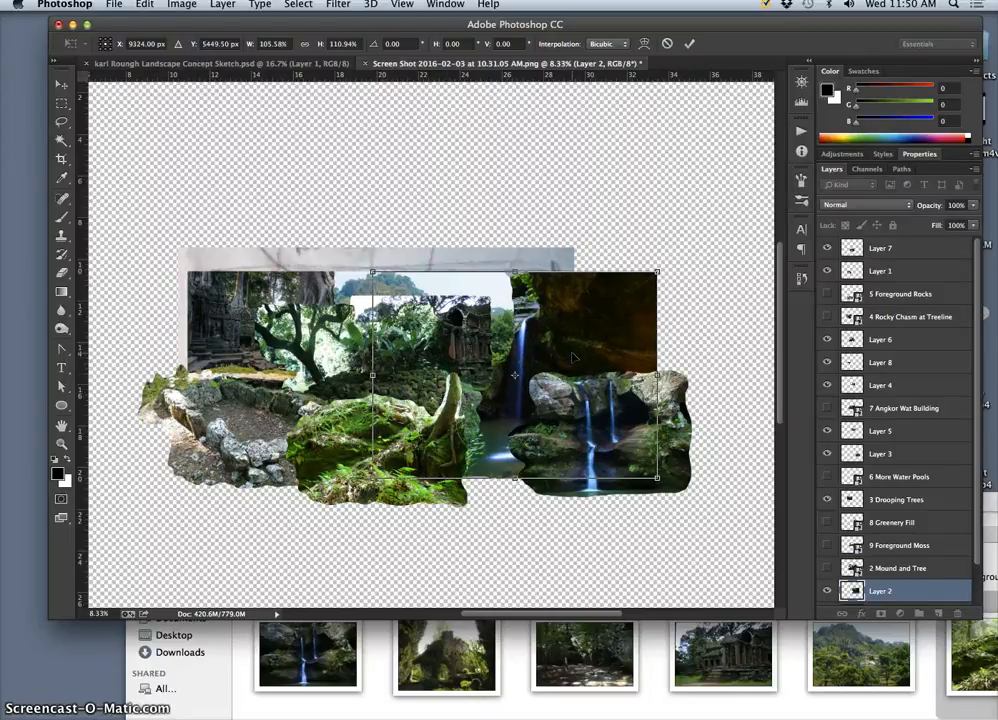
mouse_move(516, 281)
left_mouse_down()
mouse_move(517, 305)
mouse_move(517, 296)
left_mouse_up()
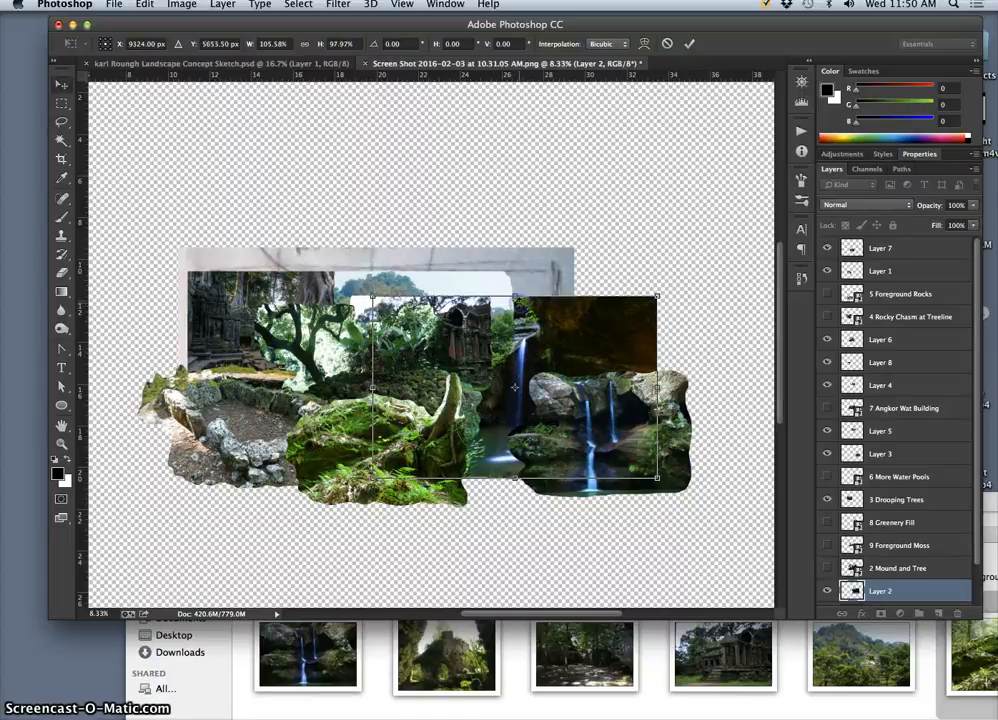
key("Return")
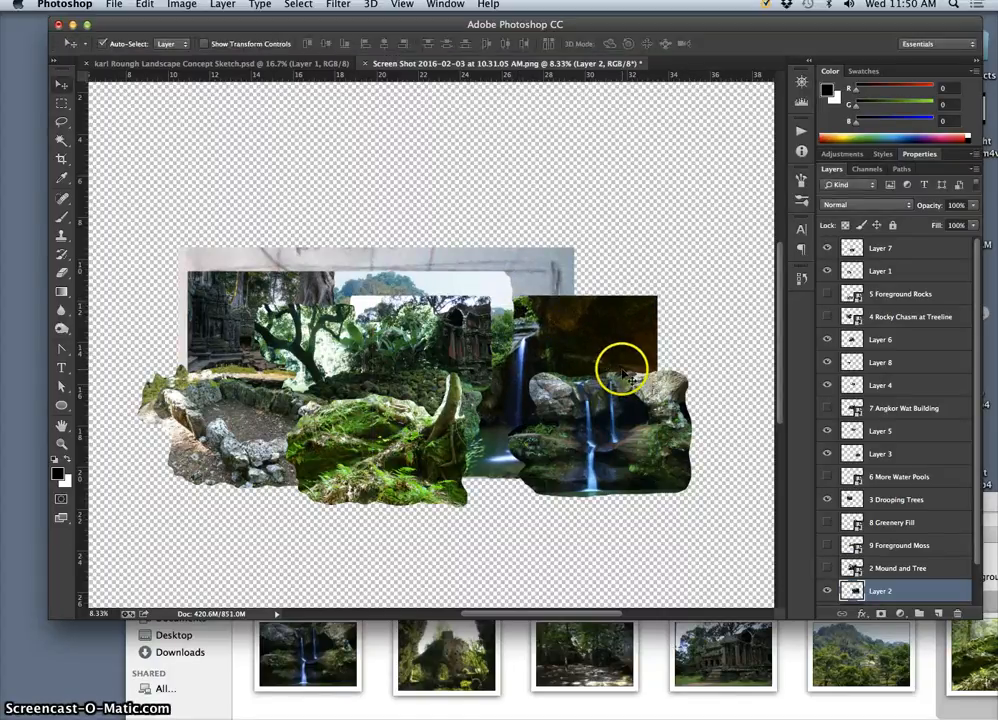
Move the Layer 3 waterfall cutout up over the dark rock wall of Layer 2 and stretch it taller downward
left_click_drag(637, 403, 637, 318)
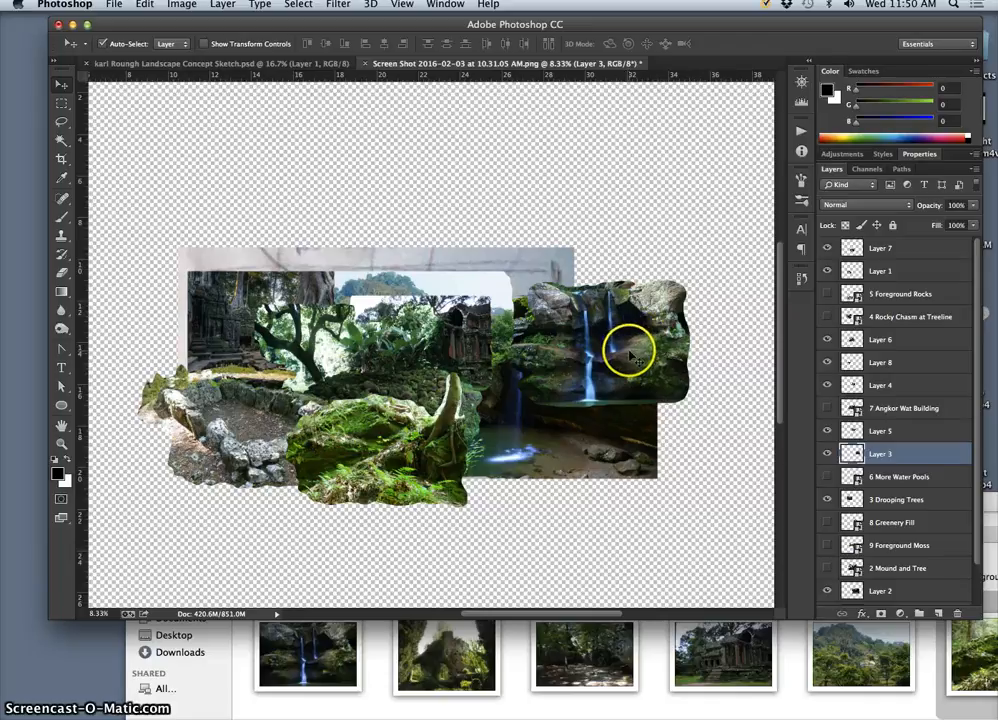
key("ctrl+t")
left_click_drag(597, 405, 598, 446)
key("Return")
mouse_move(597, 397)
left_mouse_down()
mouse_move(616, 421)
mouse_move(615, 405)
left_mouse_up()
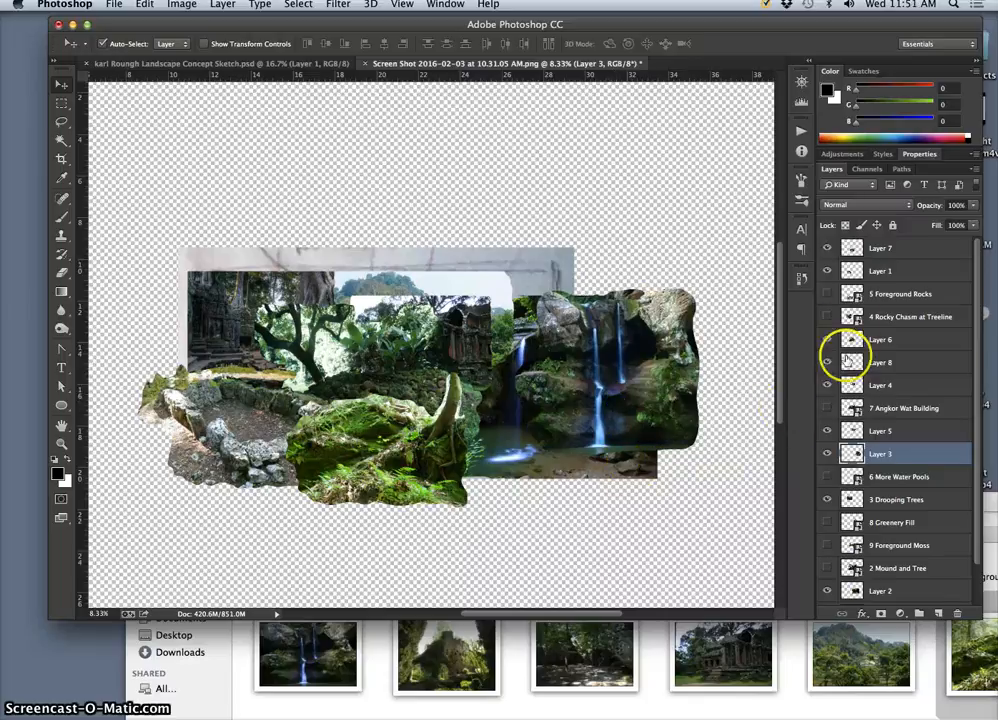
Hide the photo layers above the sketch, leaving only Layer 5 and 3 Drooping Trees visible
left_click_drag(828, 258, 827, 433)
left_click(827, 432)
left_click(828, 454)
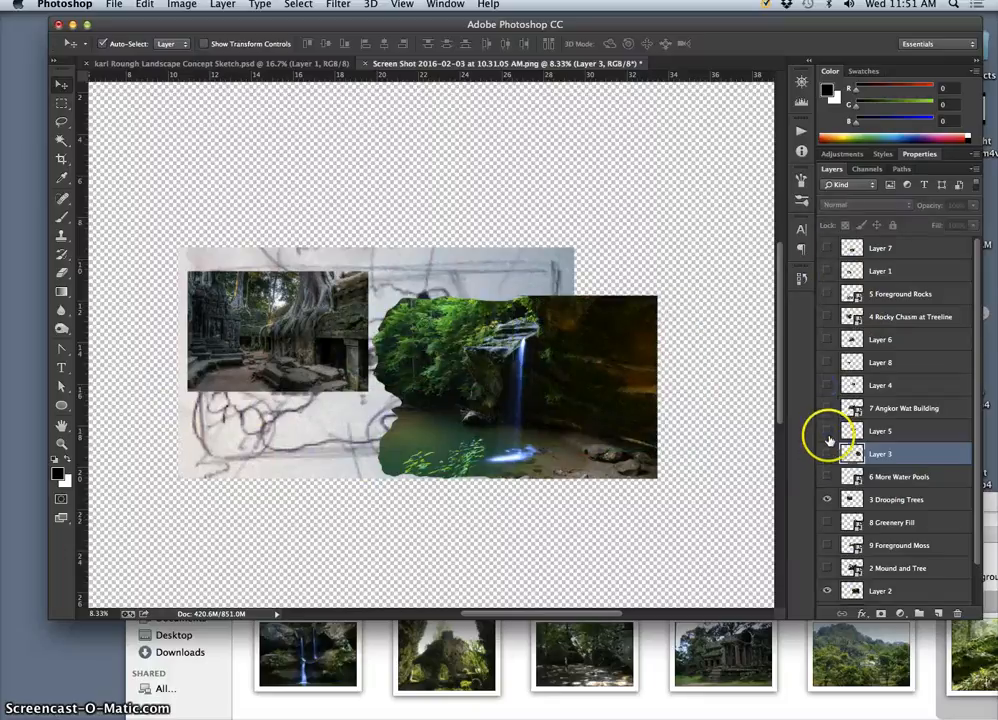
left_click(827, 431)
left_click(829, 455)
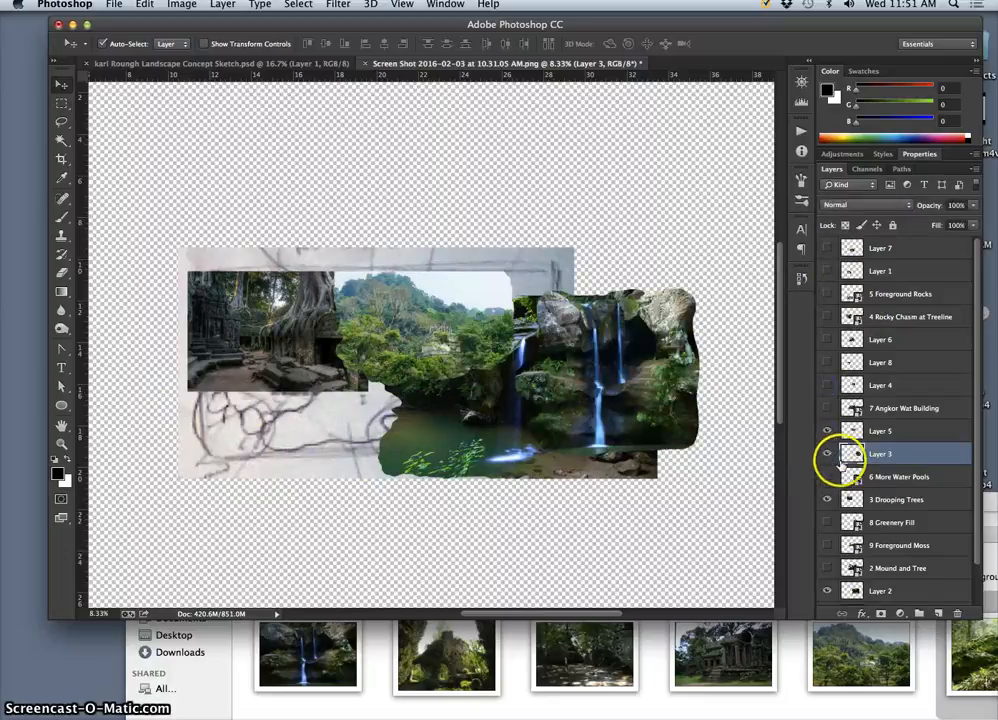
left_click(828, 453)
left_click(827, 503)
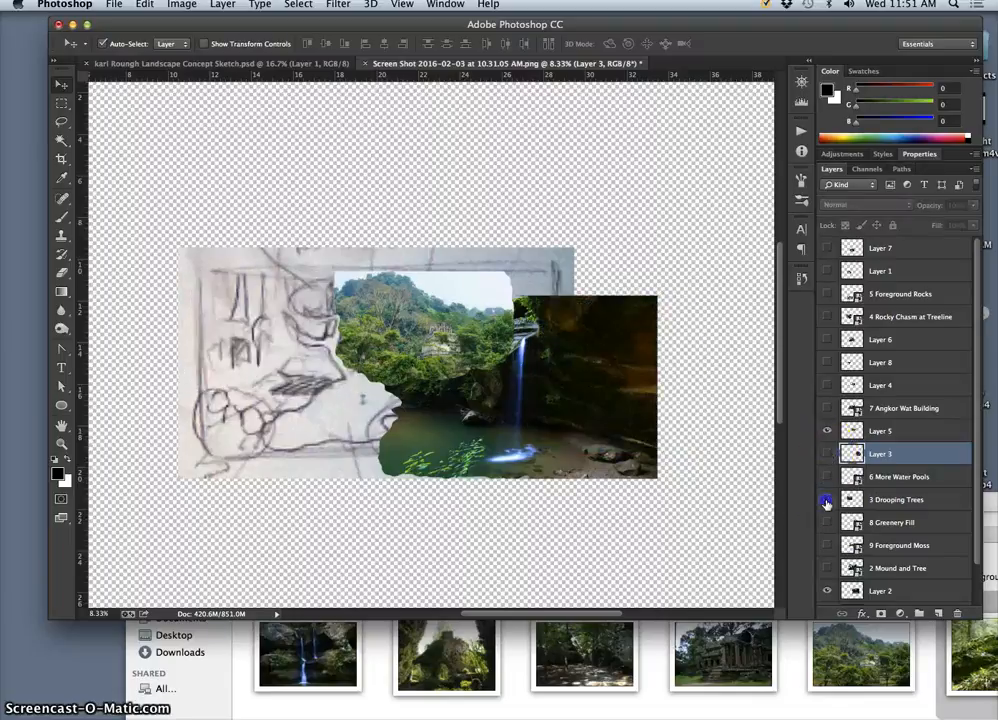
left_click(827, 500)
left_click(826, 592)
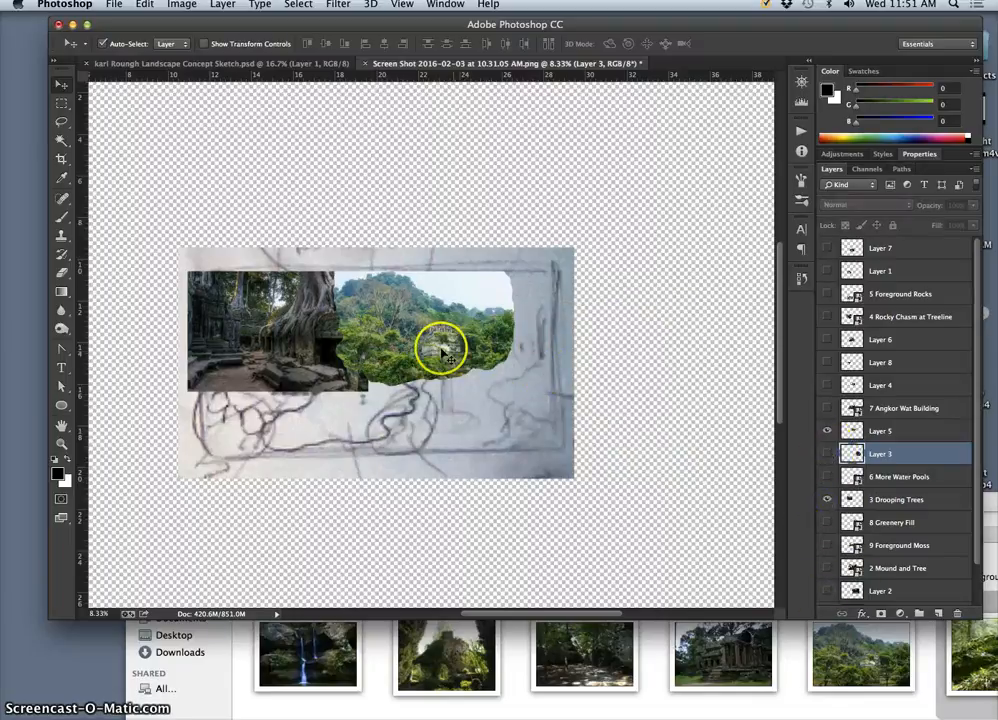
Show and select the temple photo on Layer 4, try a lower opacity, and return it to 100%
key("super+plus")
key("super+plus")
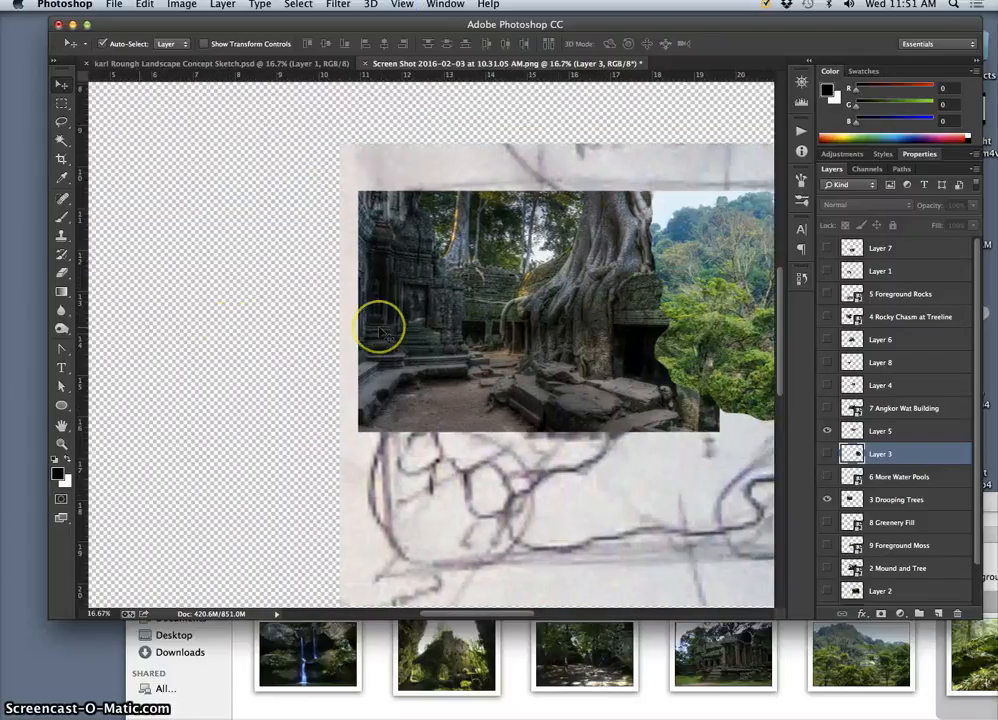
scroll(380, 333, "right", 5)
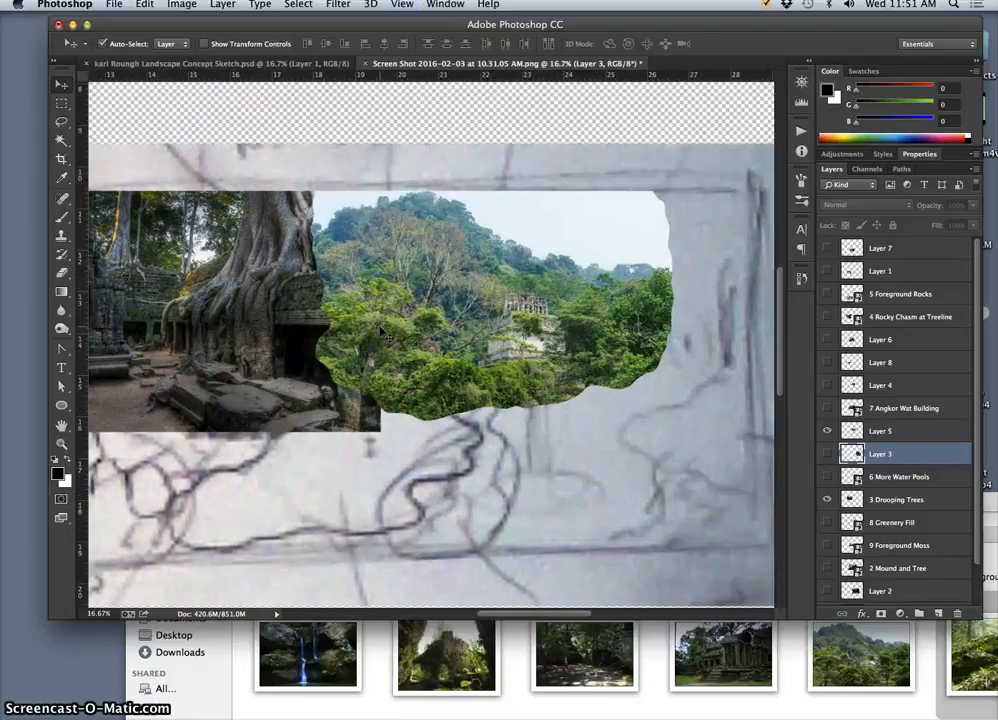
left_click(826, 386)
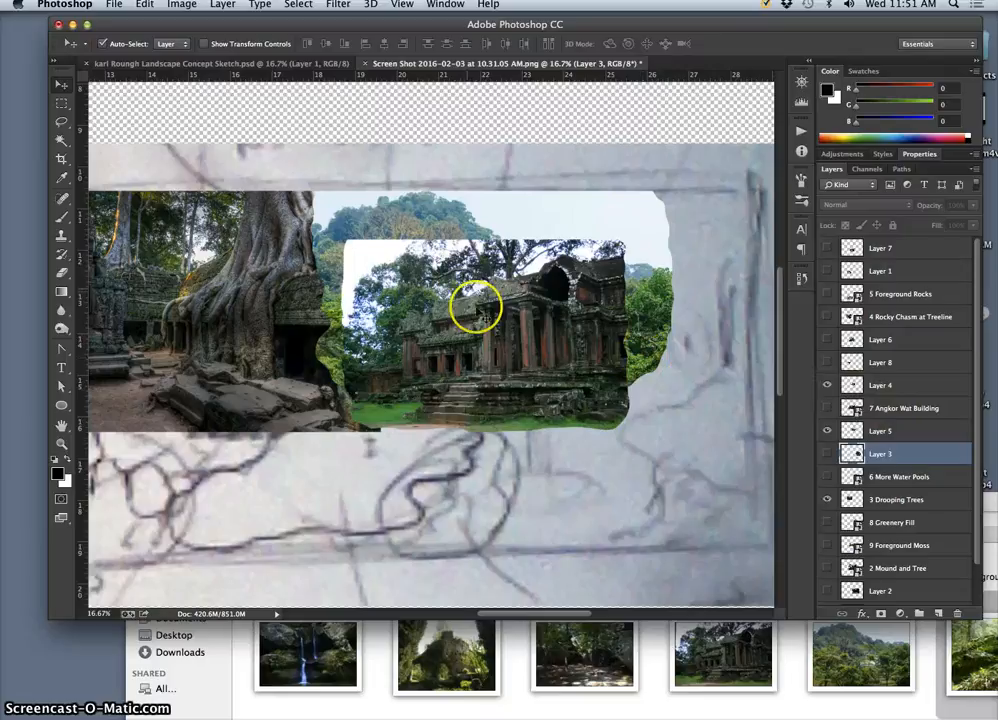
left_click(875, 385)
left_click(972, 205)
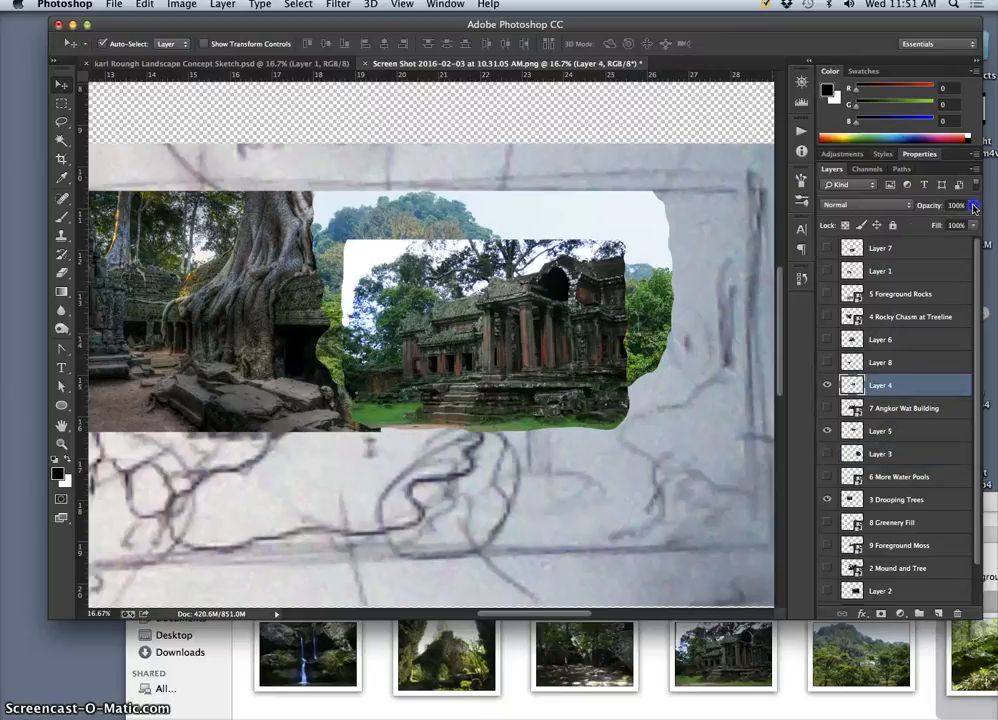
left_click_drag(951, 223, 987, 224)
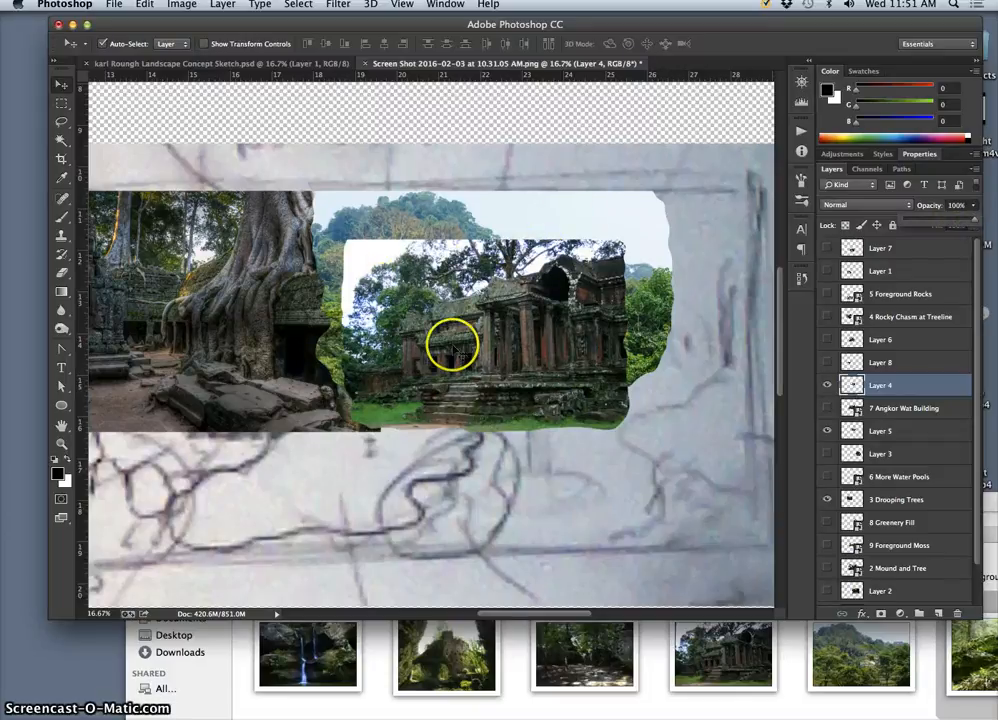
Set up the Eraser with a soft round brush at 0% hardness and 200 px size
left_click(62, 272)
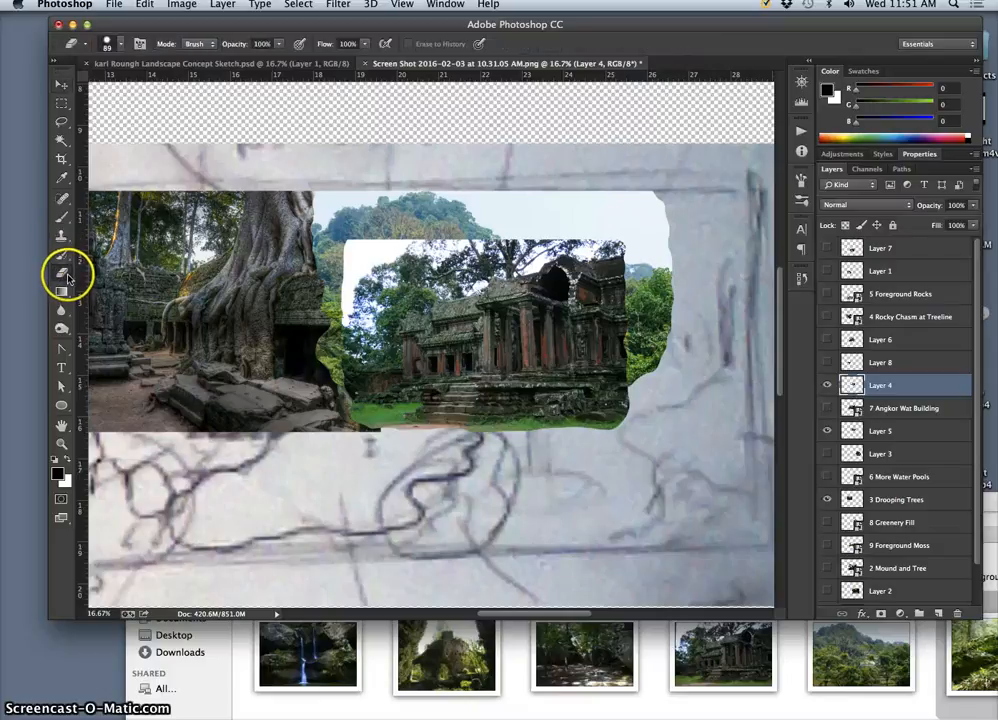
left_click(121, 45)
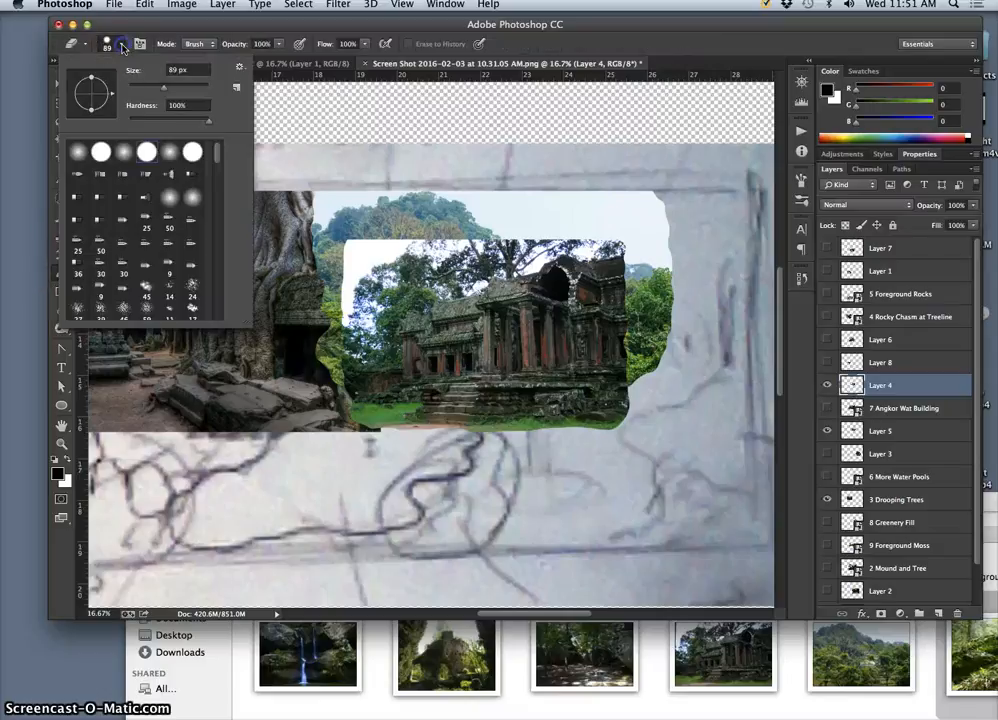
left_click(145, 155)
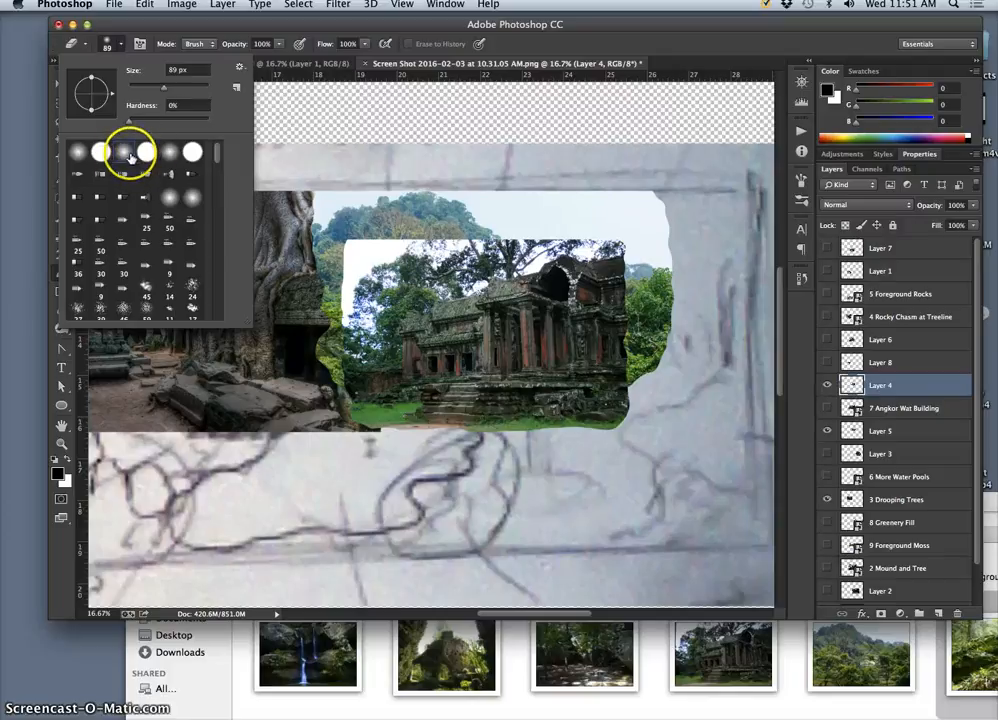
left_click(140, 106)
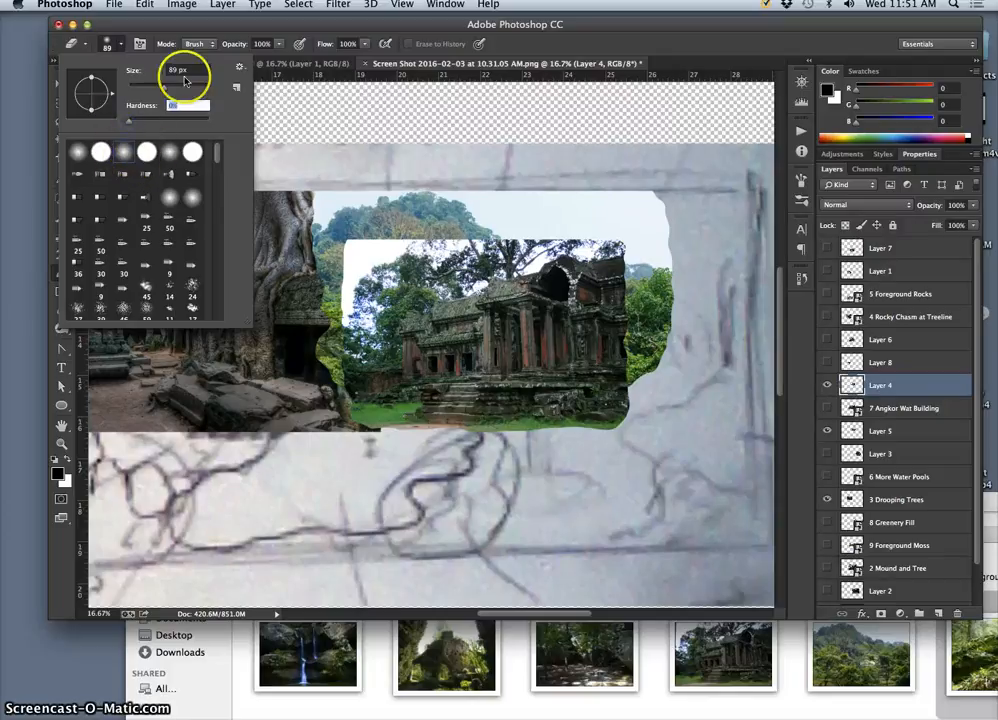
mouse_move(164, 87)
left_mouse_down()
mouse_move(189, 85)
mouse_move(160, 85)
mouse_move(178, 91)
left_mouse_up()
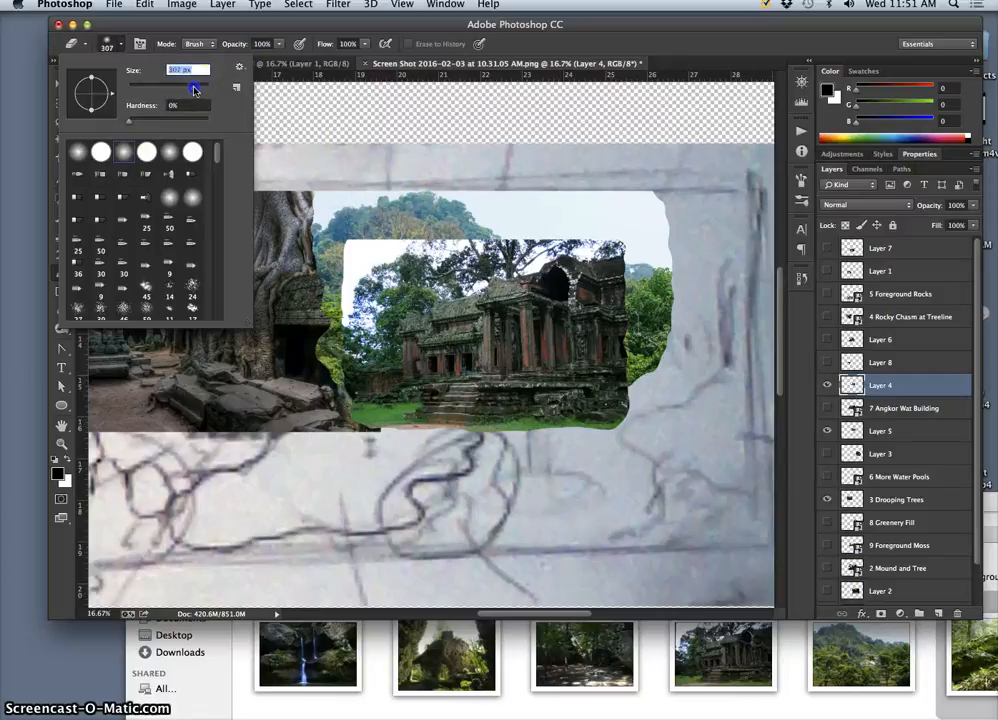
mouse_move(366, 196)
left_mouse_down()
mouse_move(374, 214)
mouse_move(432, 253)
left_mouse_up()
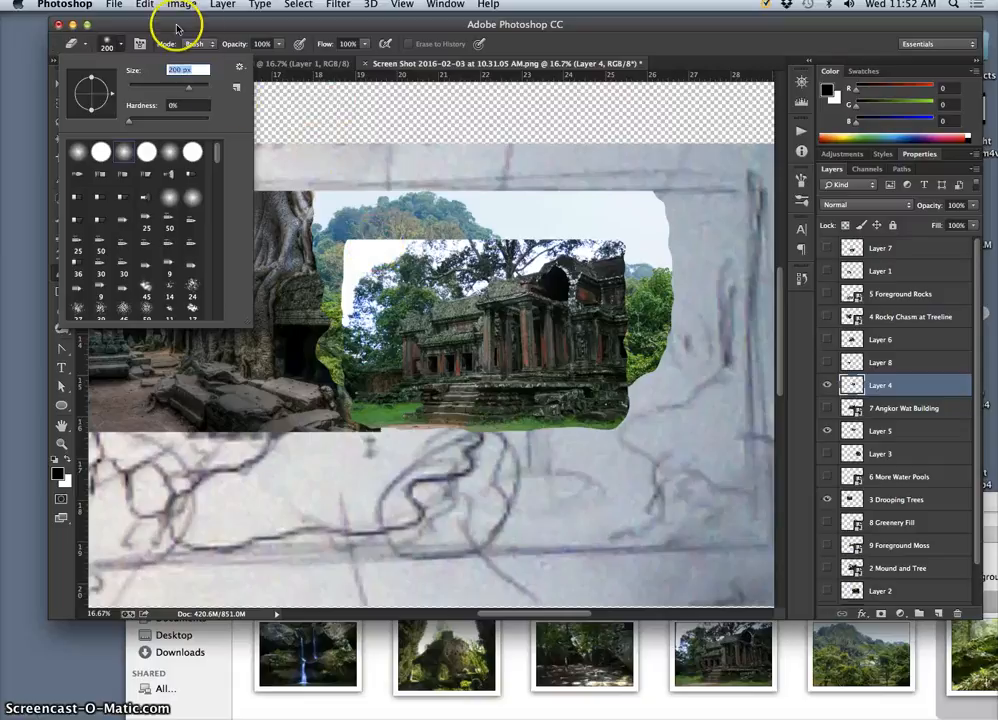
Erase the white sky on Layer 4 along the photo's upper-left edge and above the temple's arched roof
left_click(341, 238)
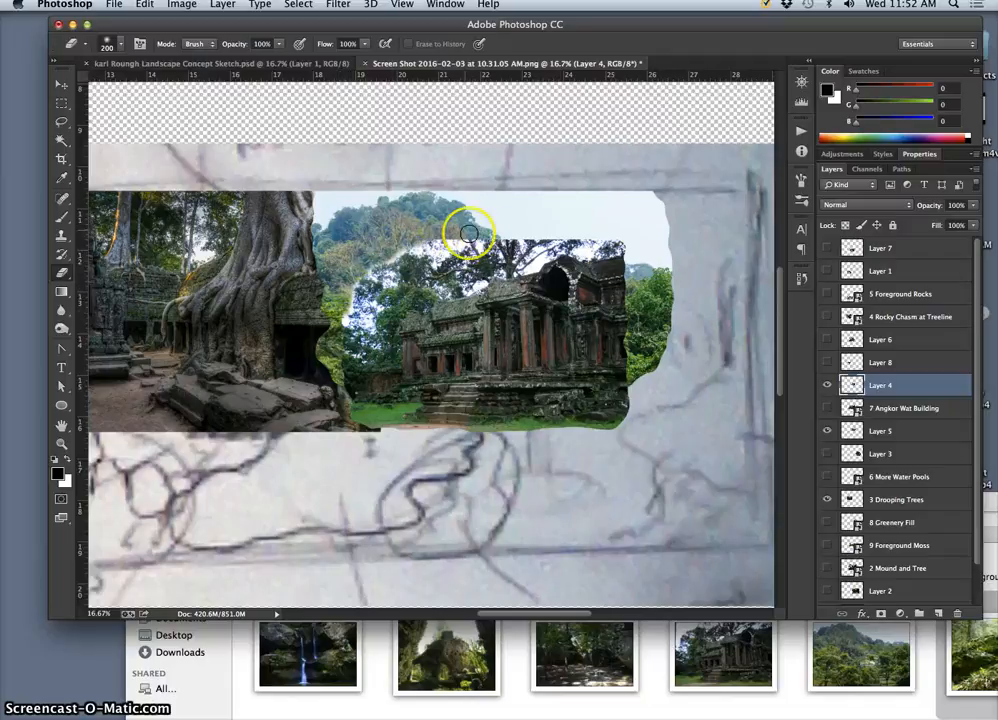
left_click(618, 236)
left_click_drag(618, 236, 627, 243)
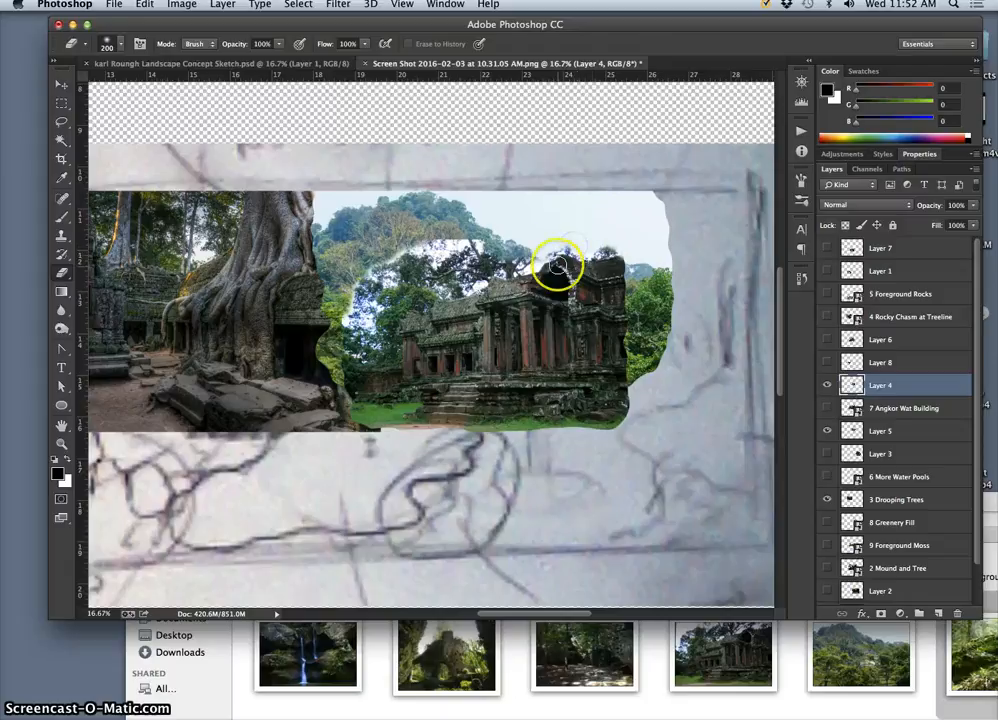
mouse_move(557, 266)
left_mouse_down()
mouse_move(539, 257)
mouse_move(528, 265)
left_mouse_up()
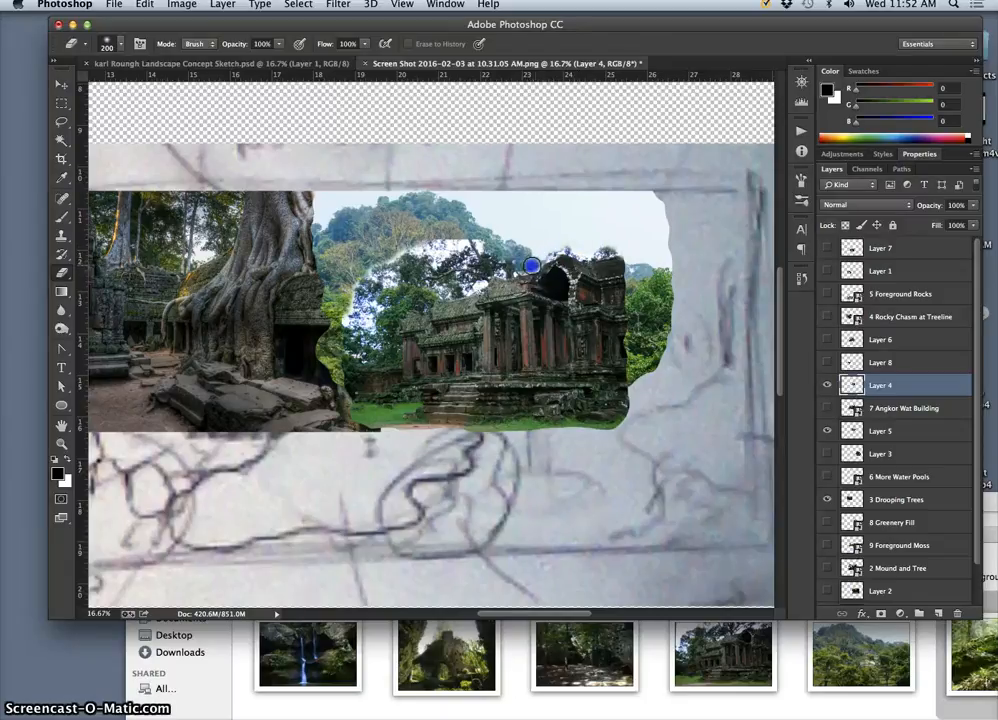
Erase the white sky on Layer 4 above and between the tree branches behind the temple's roof
key("super+equal")
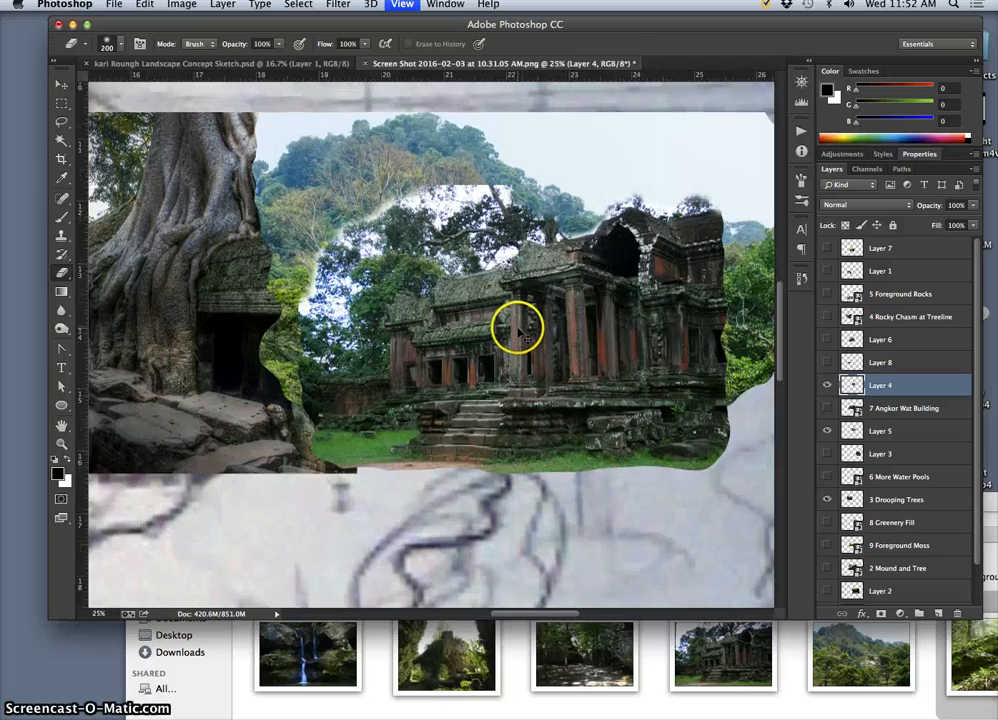
key("super+equal")
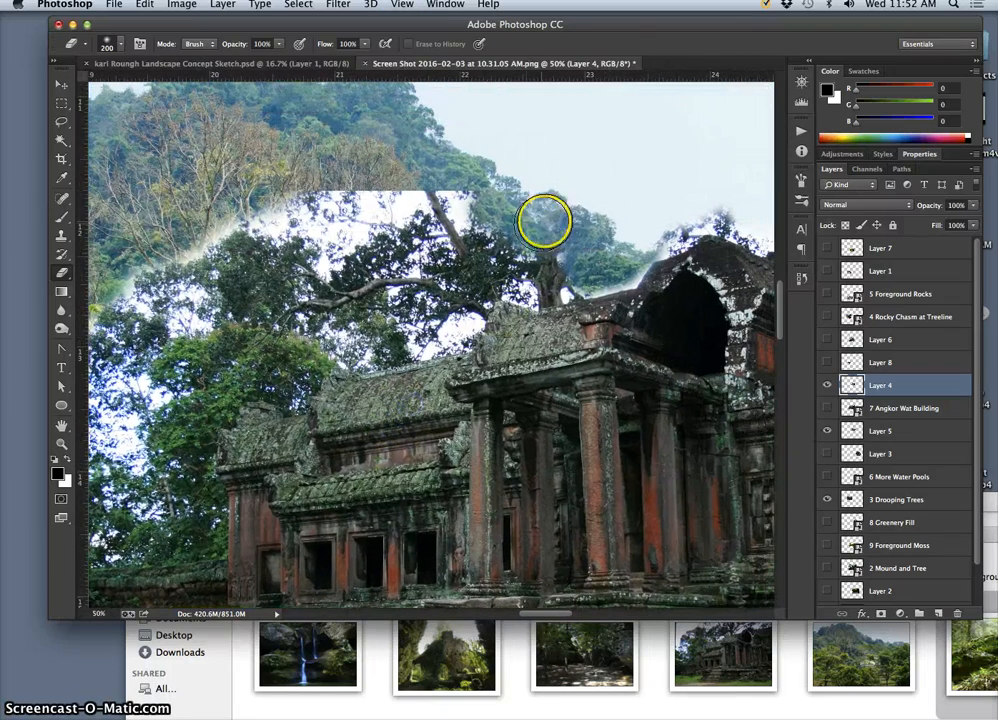
mouse_move(478, 203)
left_mouse_down()
mouse_move(436, 196)
mouse_move(432, 221)
mouse_move(453, 214)
mouse_move(412, 250)
mouse_move(405, 201)
mouse_move(392, 207)
mouse_move(379, 186)
mouse_move(328, 232)
mouse_move(278, 189)
mouse_move(226, 214)
mouse_move(199, 242)
mouse_move(207, 268)
mouse_move(263, 218)
mouse_move(277, 235)
mouse_move(298, 218)
mouse_move(320, 227)
mouse_move(326, 267)
left_mouse_up()
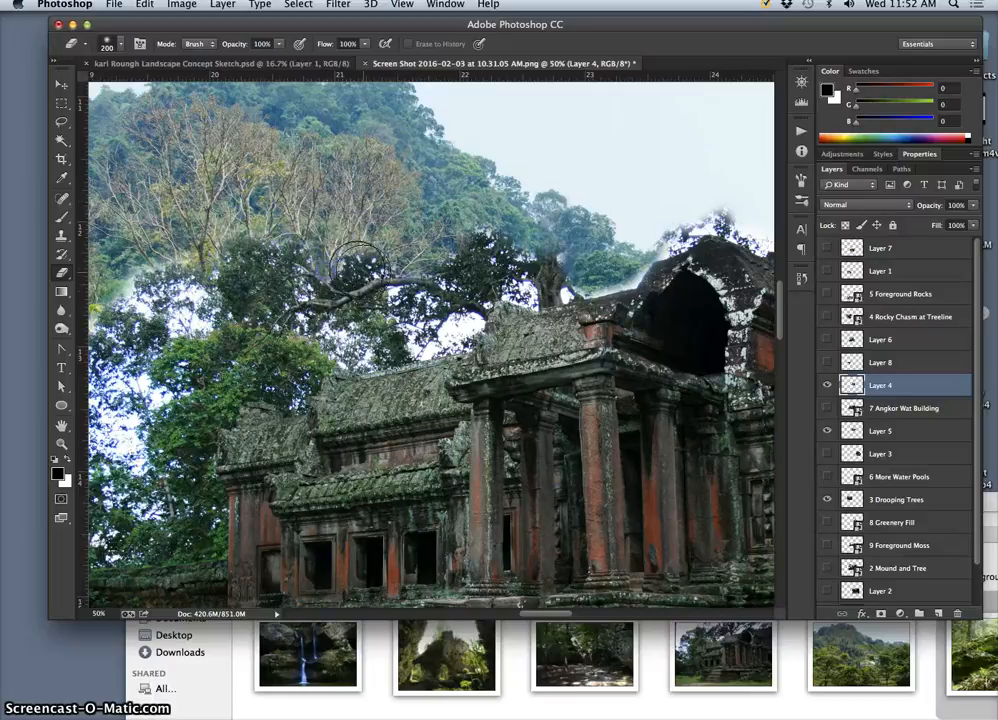
left_click(455, 325)
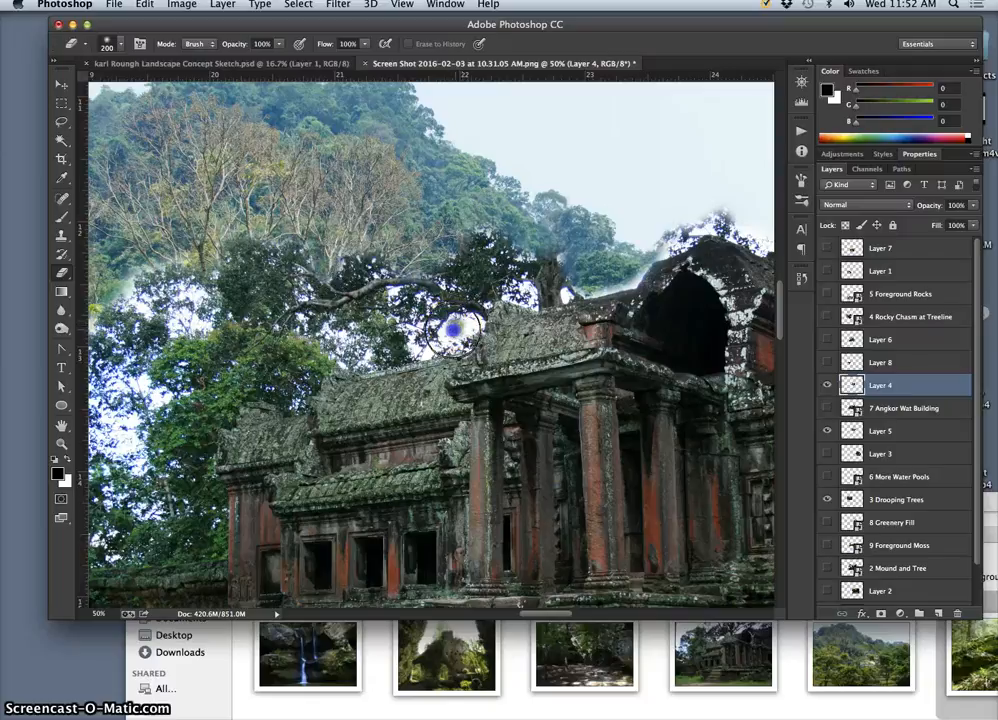
mouse_move(453, 329)
left_mouse_down()
mouse_move(423, 341)
mouse_move(396, 311)
mouse_move(452, 312)
mouse_move(443, 250)
mouse_move(426, 263)
mouse_move(468, 323)
mouse_move(450, 335)
mouse_move(436, 319)
left_mouse_up()
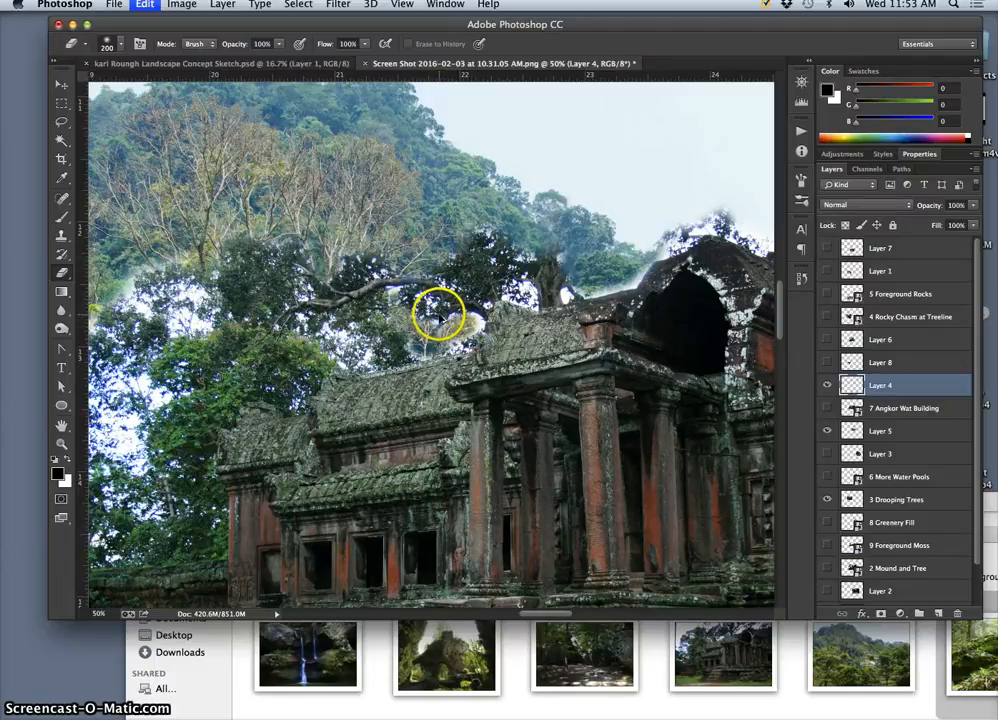
left_click_drag(439, 310, 475, 278)
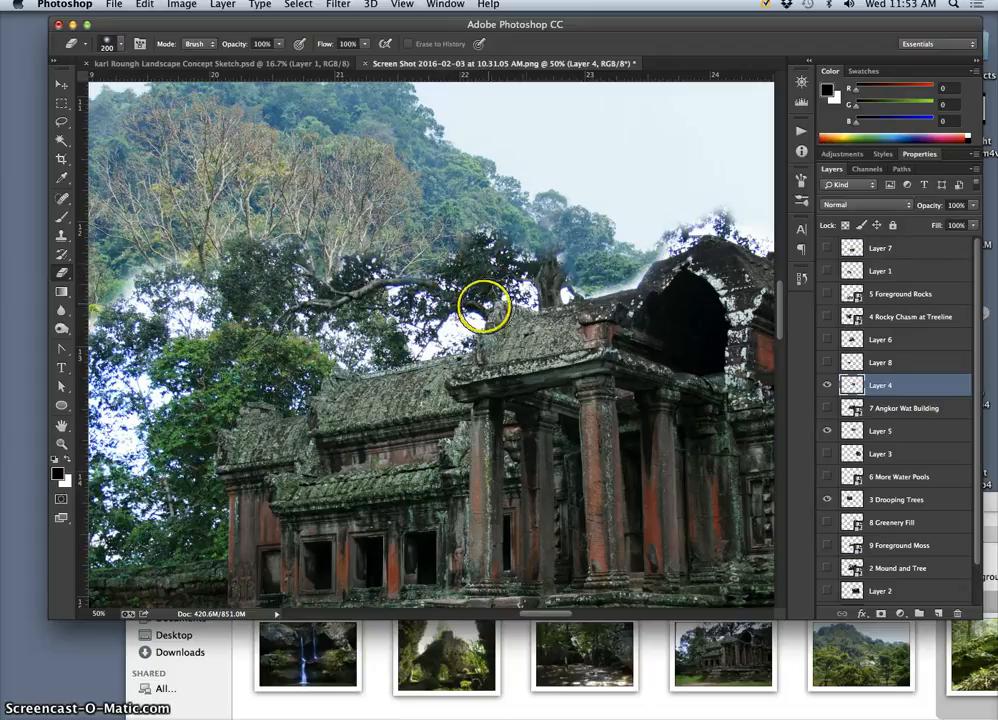
Softly erase Layer 4's lower-left edge so the temple photo blends into the greenery beside the large tree
scroll(472, 289, "left", 5)
mouse_move(575, 252)
left_mouse_down()
mouse_move(380, 255)
mouse_move(340, 330)
mouse_move(426, 238)
mouse_move(528, 264)
mouse_move(483, 248)
mouse_move(405, 270)
mouse_move(314, 334)
mouse_move(497, 262)
mouse_move(518, 268)
mouse_move(360, 300)
mouse_move(298, 409)
mouse_move(183, 492)
mouse_move(221, 460)
mouse_move(148, 447)
mouse_move(117, 410)
left_mouse_up()
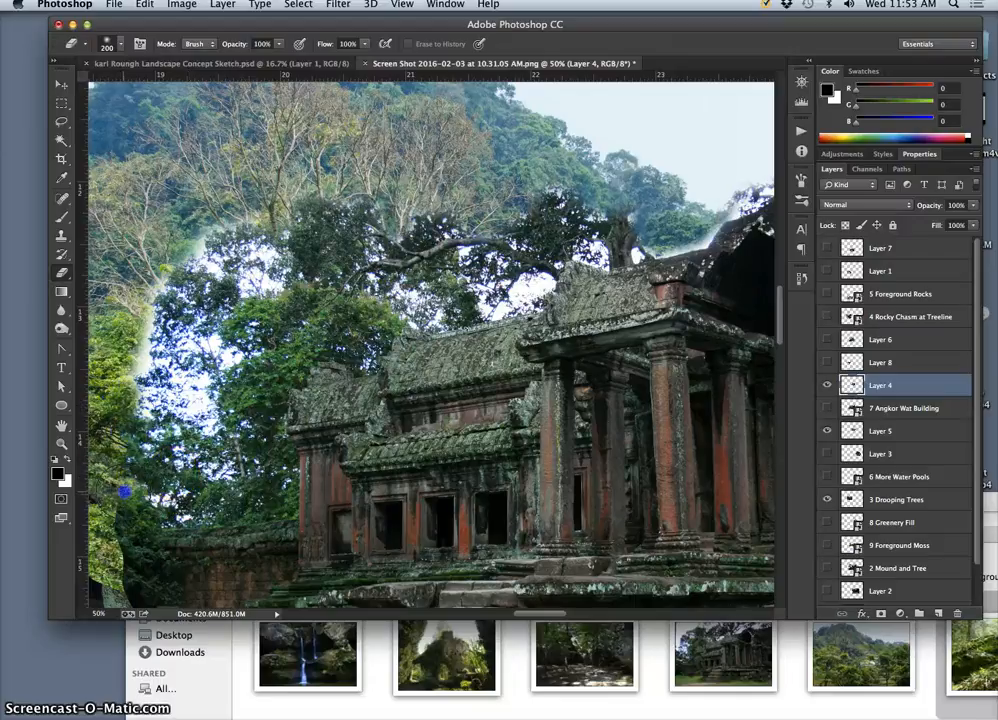
left_click_drag(120, 435, 143, 352)
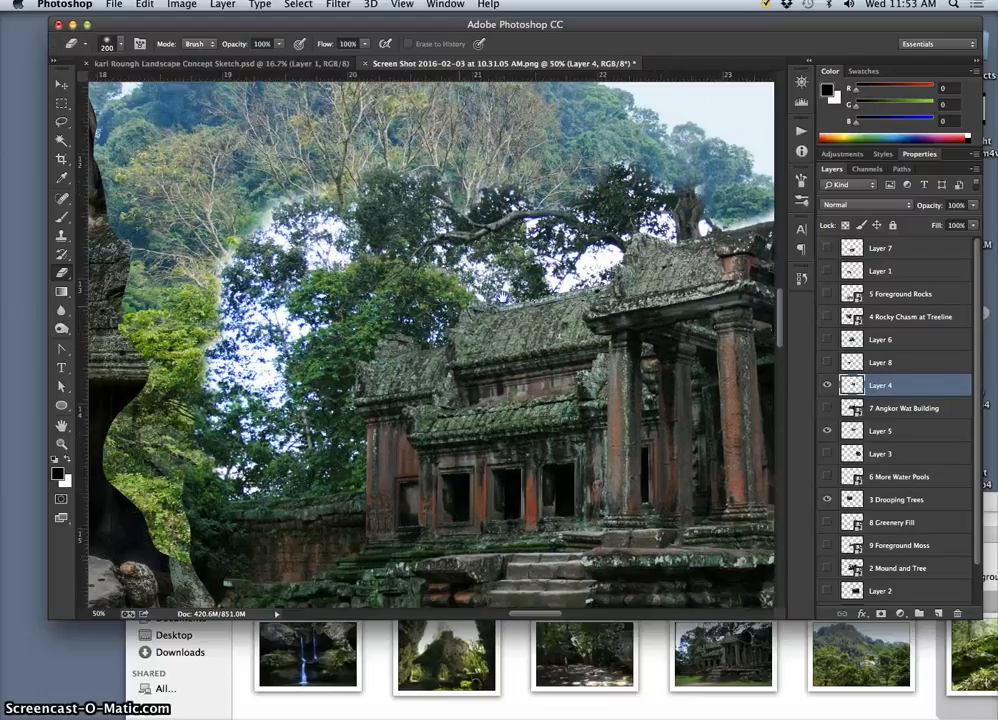
left_click_drag(225, 446, 327, 428)
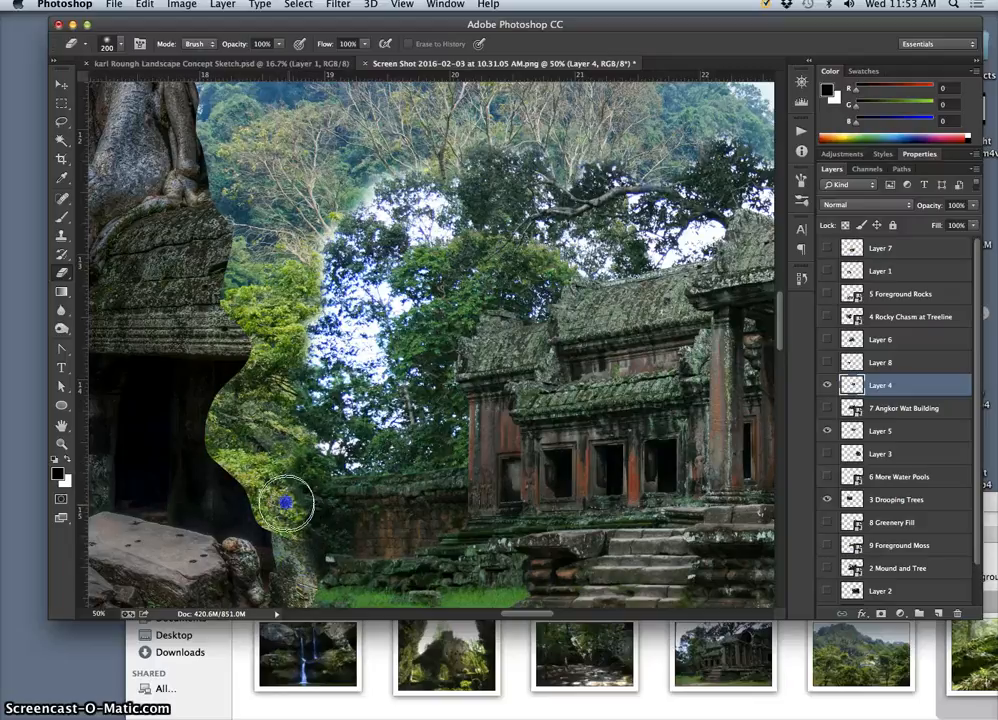
Select the white sky patch between the branches and temple roof on Layer 4 with the Magic Wand and clear it
left_click_drag(437, 361, 316, 421)
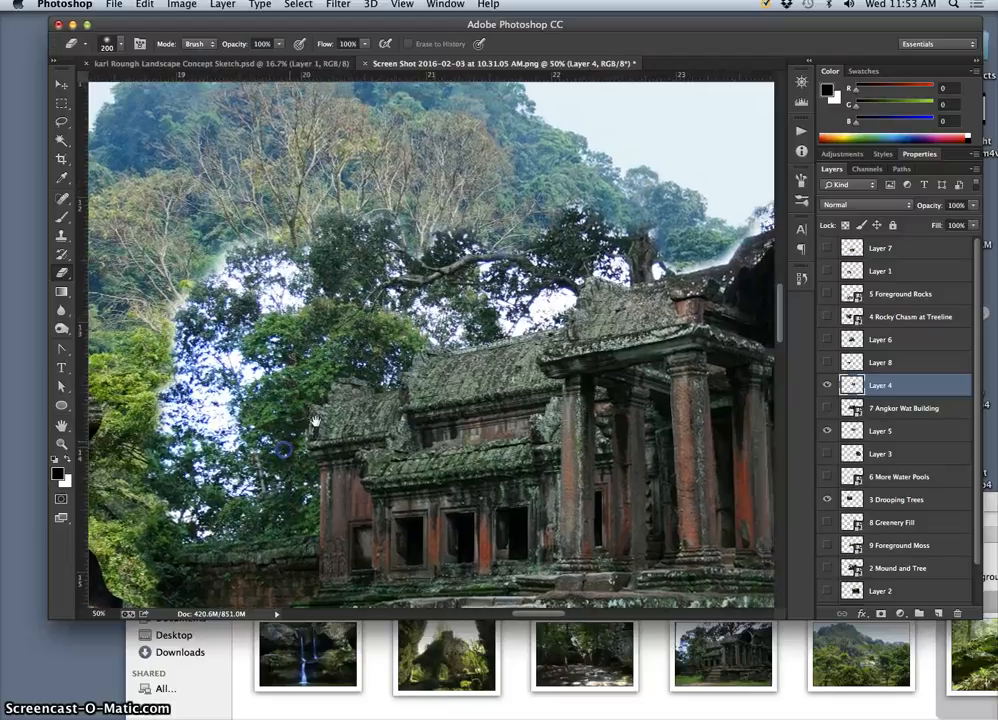
left_click(60, 141)
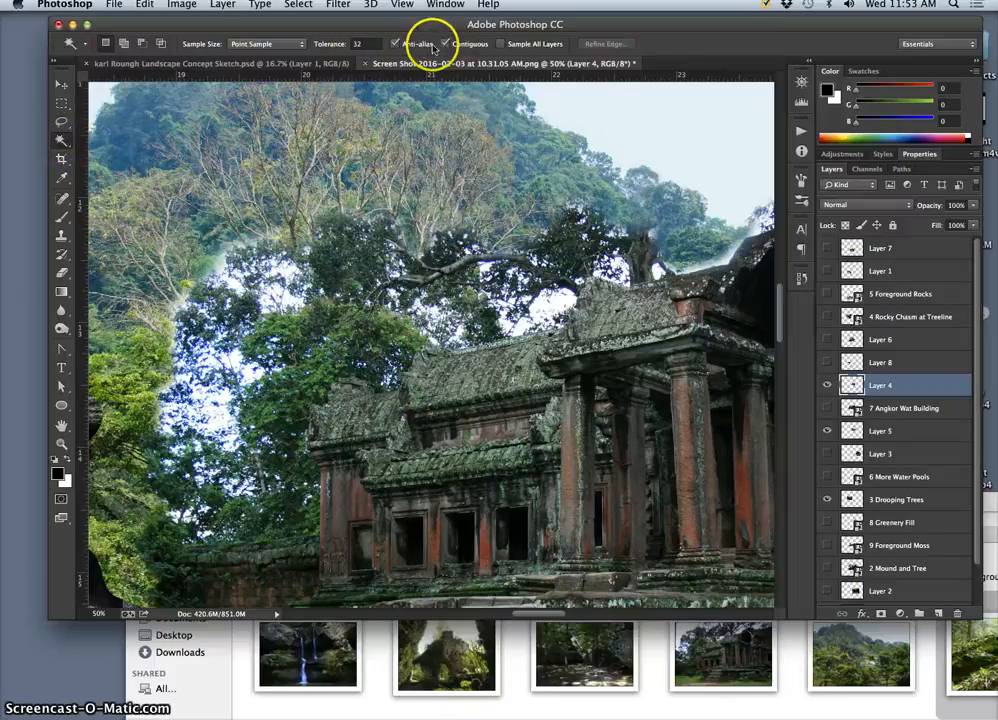
left_click(556, 301)
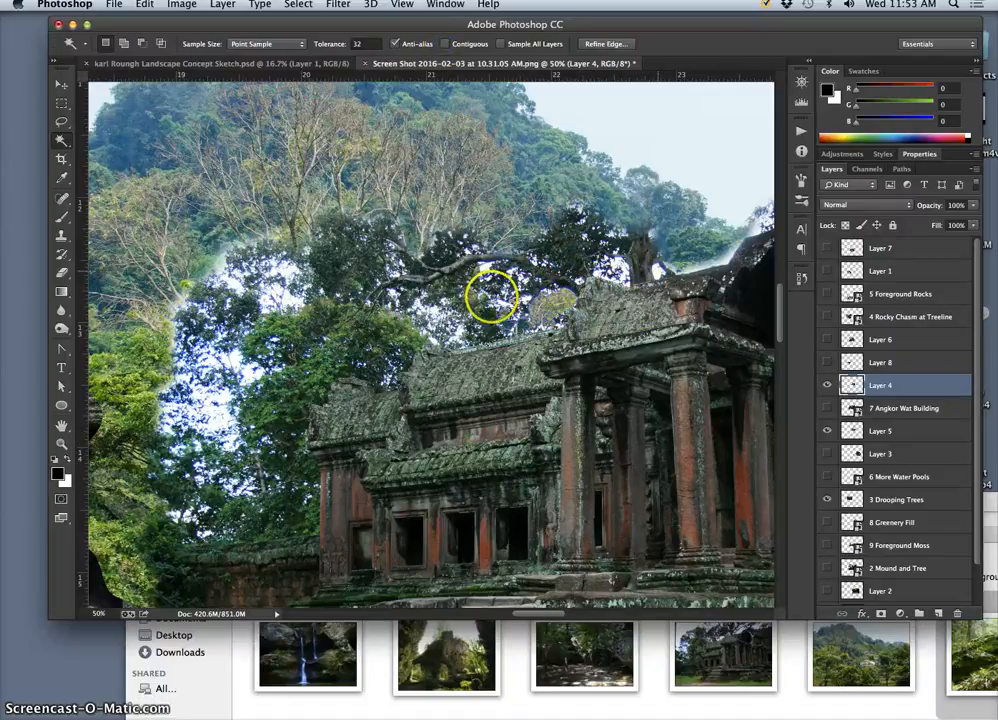
With the Magic Wand's Contiguous option off, select Layer 4's remaining white sky pixels, erase them among the foliage, and deselect
left_click(489, 300)
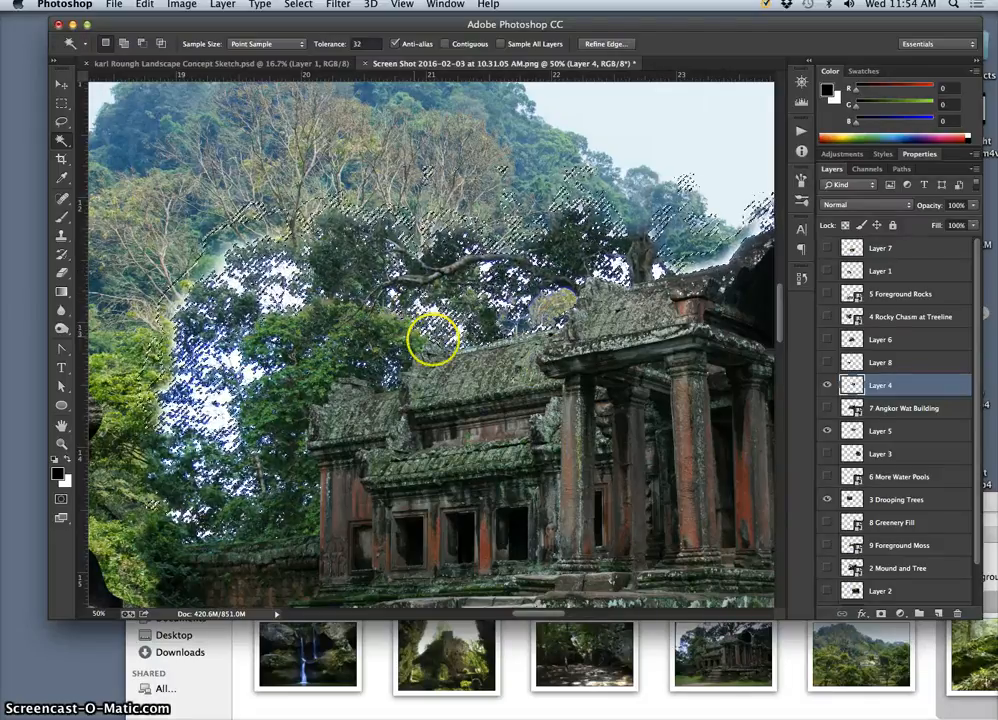
left_click(62, 274)
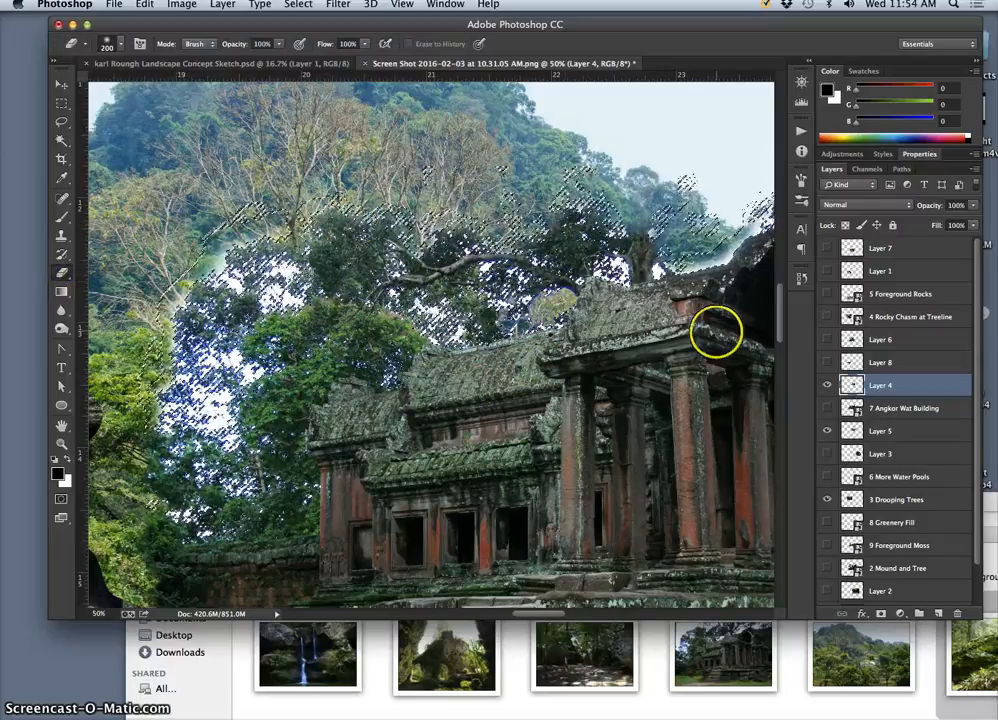
mouse_move(309, 185)
left_mouse_down()
mouse_move(261, 205)
mouse_move(303, 272)
mouse_move(210, 265)
mouse_move(115, 330)
mouse_move(185, 423)
left_mouse_up()
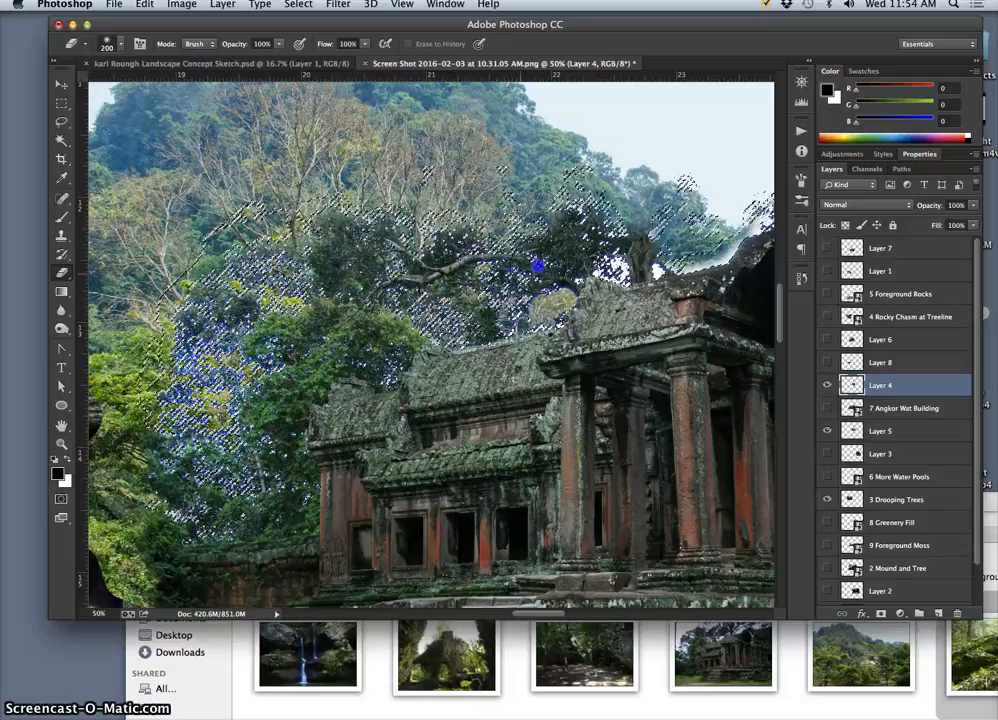
mouse_move(532, 284)
left_mouse_down()
mouse_move(537, 263)
mouse_move(590, 238)
mouse_move(640, 241)
left_mouse_up()
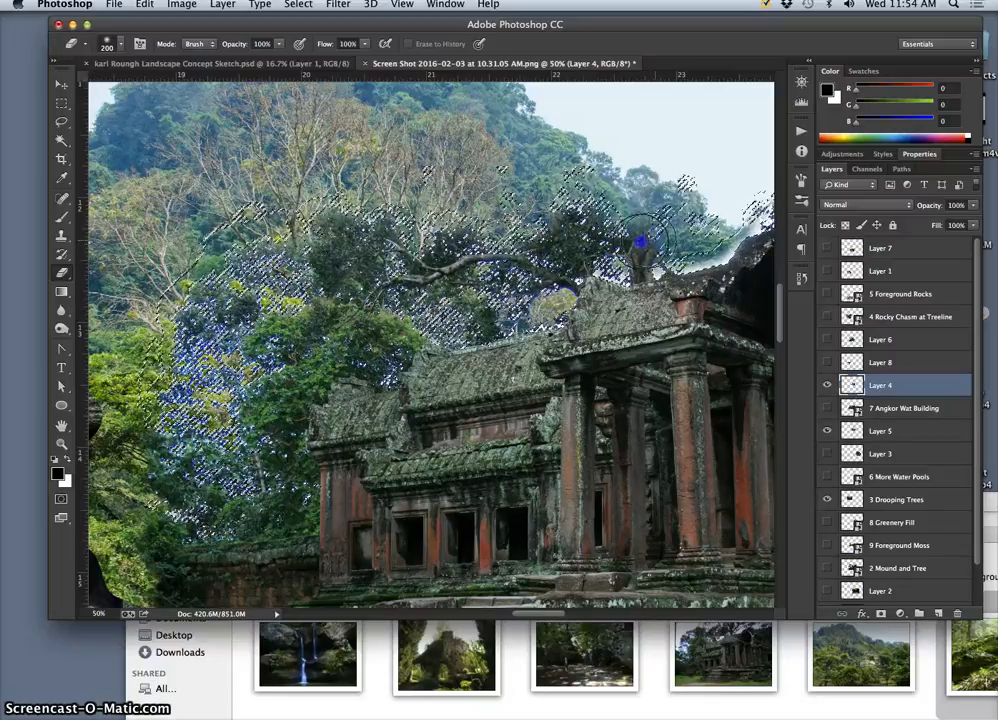
mouse_move(556, 187)
left_mouse_down()
mouse_move(500, 220)
mouse_move(611, 193)
mouse_move(663, 196)
mouse_move(498, 211)
mouse_move(432, 230)
left_mouse_up()
mouse_move(227, 300)
left_mouse_down()
mouse_move(175, 260)
mouse_move(230, 235)
mouse_move(180, 300)
mouse_move(305, 303)
left_mouse_up()
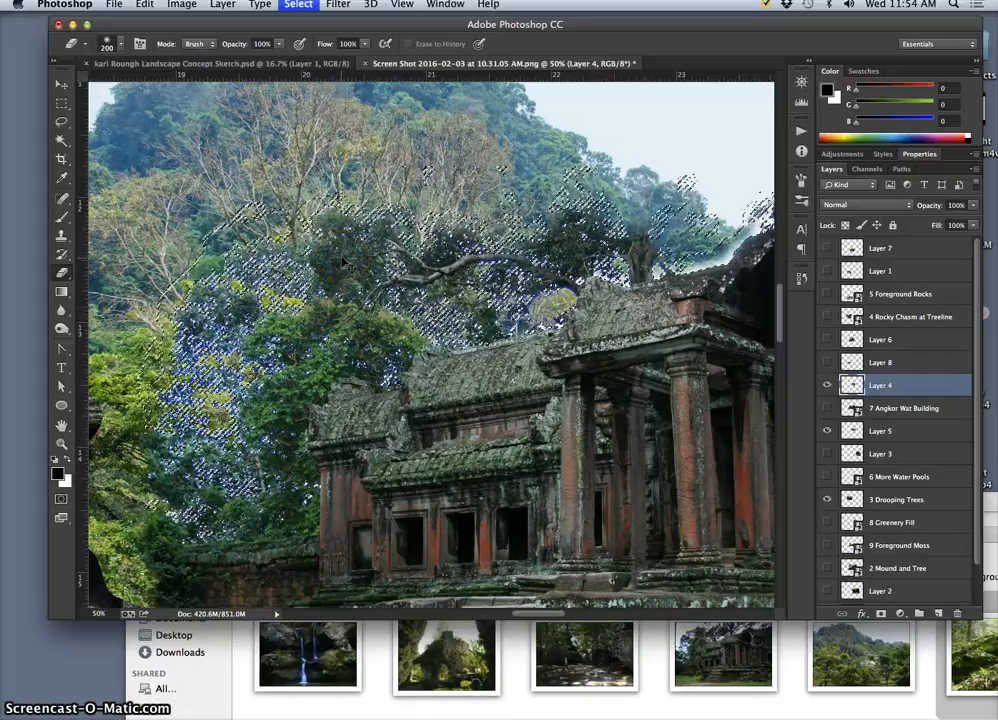
key("super+d")
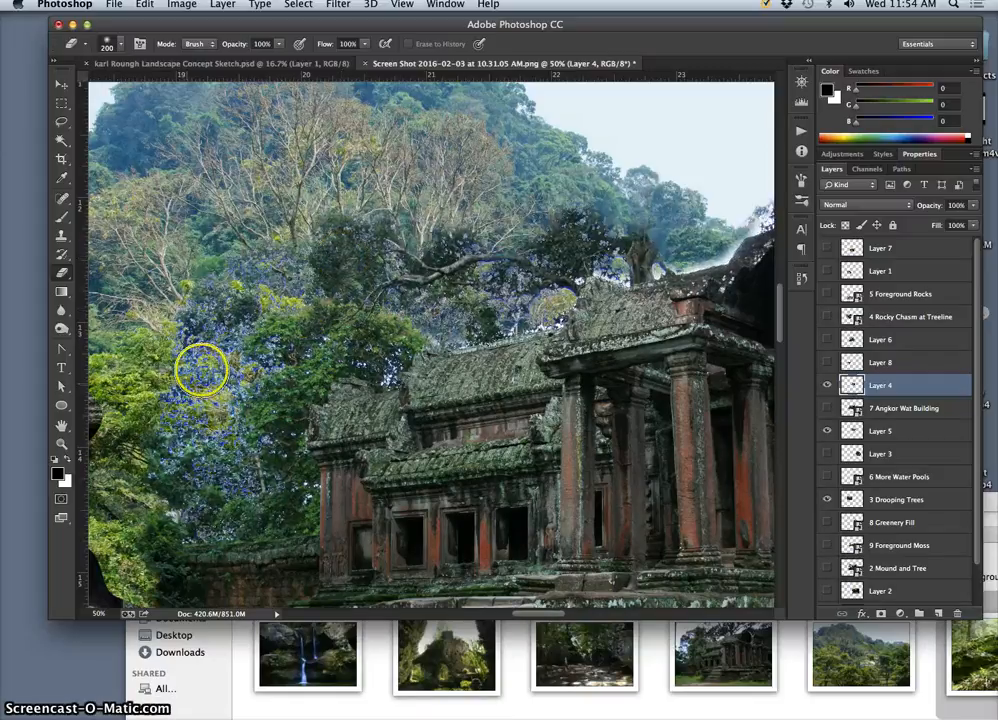
Set the Eraser opacity to 59% and fade the blue-fringed foliage on the left side of Layer 4
key("super+equal")
scroll(207, 370, "left", 10)
scroll(207, 370, "down", 2)
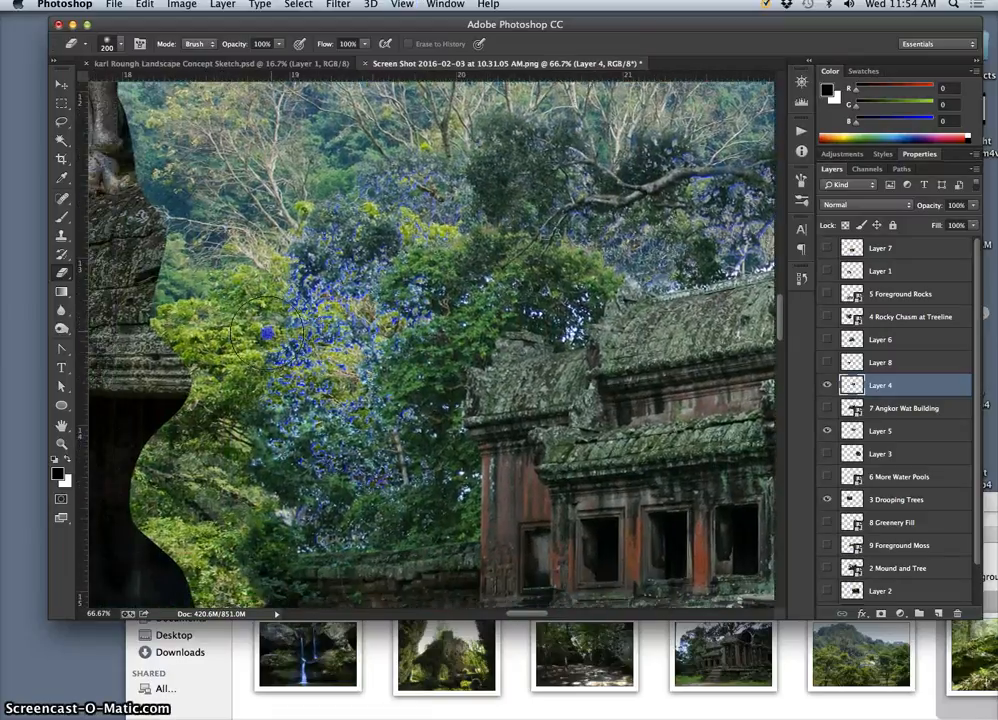
left_click(278, 45)
left_click_drag(260, 63, 259, 63)
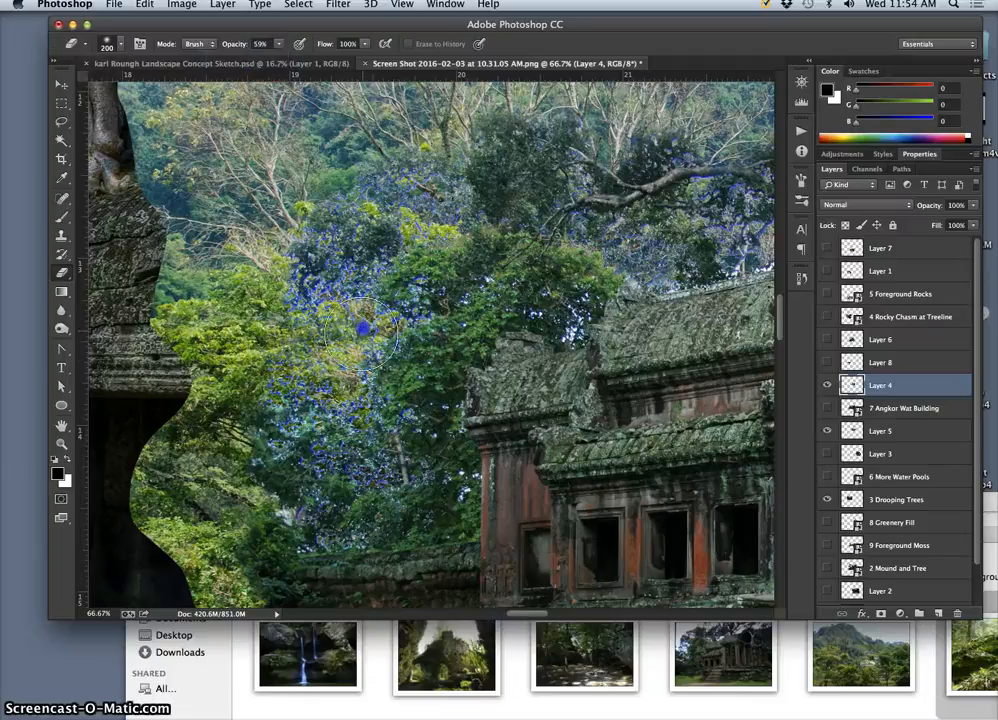
mouse_move(262, 381)
left_mouse_down()
mouse_move(244, 434)
mouse_move(265, 408)
mouse_move(260, 466)
mouse_move(278, 453)
mouse_move(378, 477)
mouse_move(378, 456)
mouse_move(363, 446)
mouse_move(336, 454)
mouse_move(377, 418)
mouse_move(396, 418)
mouse_move(355, 380)
mouse_move(367, 357)
mouse_move(422, 317)
mouse_move(430, 289)
mouse_move(400, 340)
mouse_move(345, 303)
mouse_move(285, 290)
mouse_move(350, 300)
mouse_move(352, 140)
mouse_move(369, 172)
mouse_move(387, 166)
mouse_move(417, 190)
mouse_move(445, 176)
mouse_move(450, 198)
mouse_move(397, 192)
mouse_move(409, 193)
mouse_move(323, 122)
left_mouse_up()
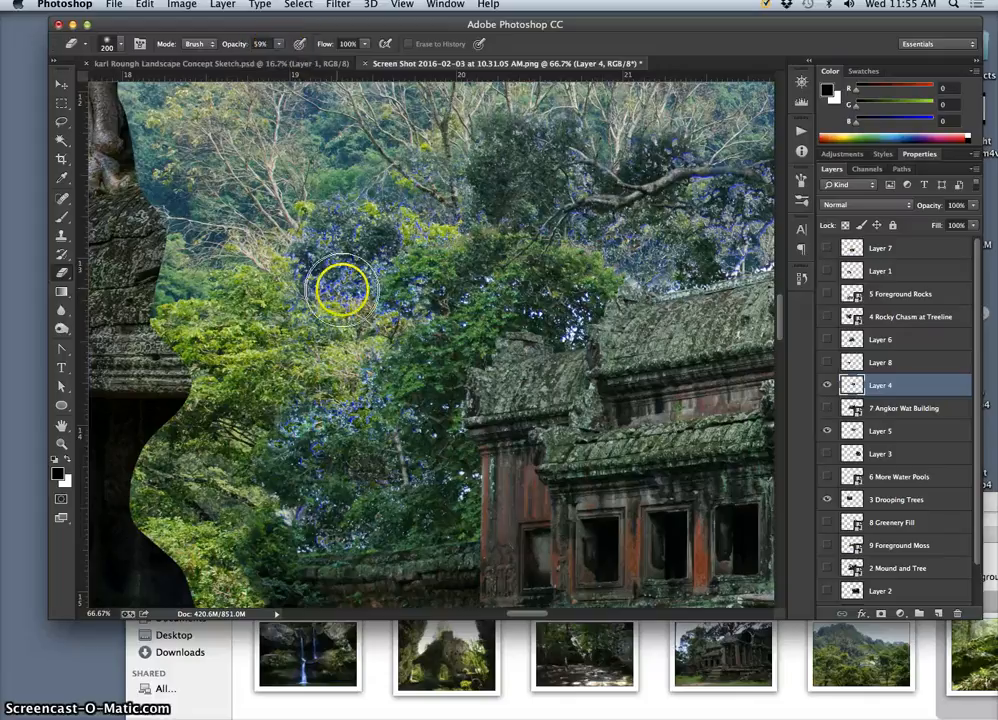
mouse_move(342, 289)
left_mouse_down()
mouse_move(333, 260)
mouse_move(303, 295)
mouse_move(304, 268)
mouse_move(296, 297)
mouse_move(366, 288)
mouse_move(372, 308)
mouse_move(358, 275)
mouse_move(377, 309)
mouse_move(404, 309)
mouse_move(642, 233)
mouse_move(572, 235)
mouse_move(533, 297)
mouse_move(469, 338)
mouse_move(398, 363)
mouse_move(462, 288)
mouse_move(423, 235)
mouse_move(403, 230)
mouse_move(520, 206)
mouse_move(458, 237)
mouse_move(301, 263)
left_mouse_up()
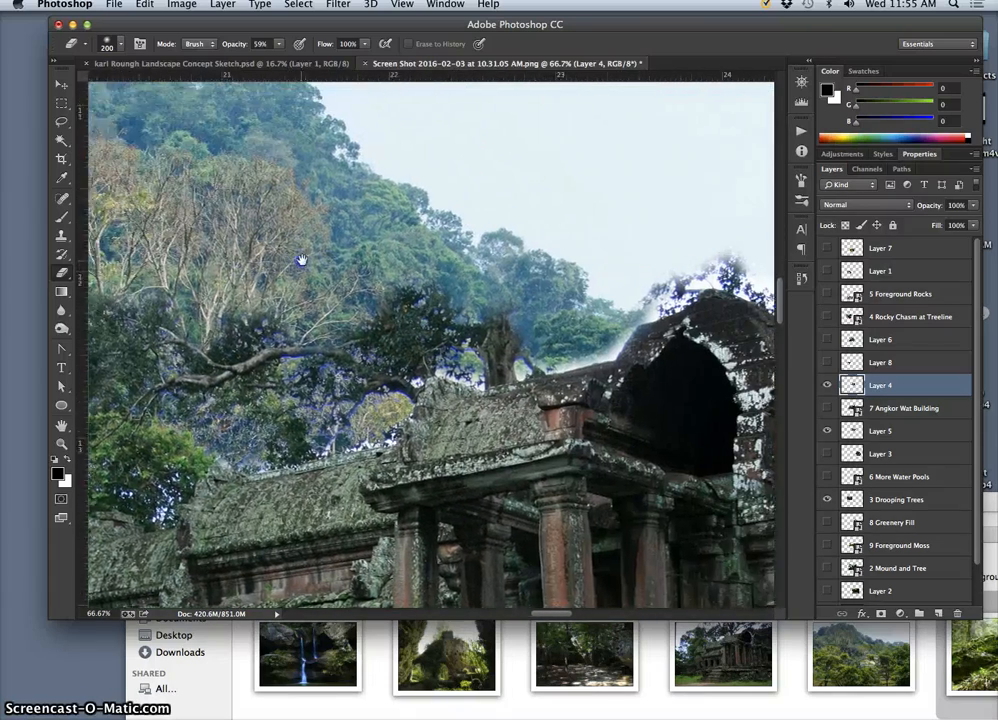
Soften the leftover leaves and white fringe above the temple's arched roof on Layer 4 with the Eraser
left_click_drag(519, 216, 318, 238)
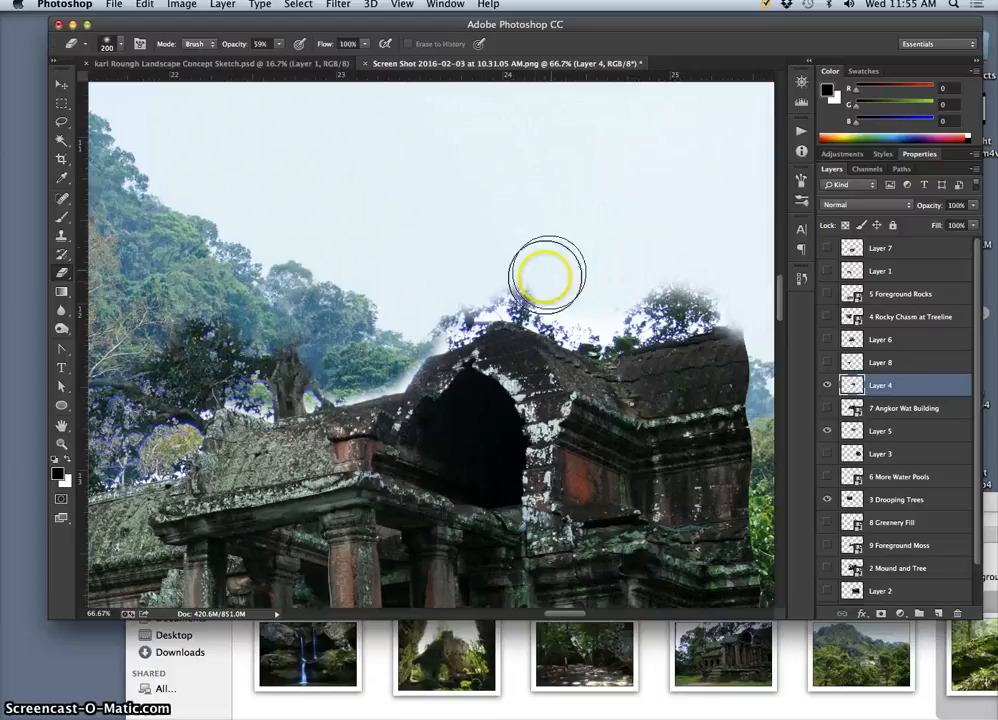
mouse_move(519, 274)
left_mouse_down()
mouse_move(695, 285)
mouse_move(603, 312)
mouse_move(519, 283)
left_mouse_up()
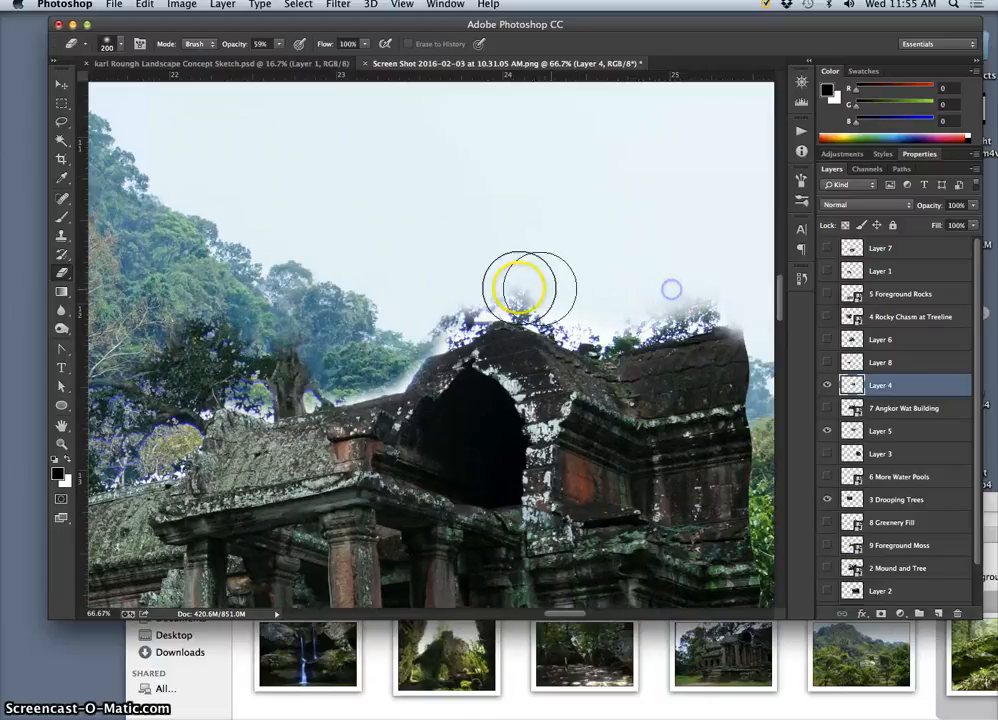
left_click_drag(404, 327, 514, 320)
Show the waterfall photos on Layer 3 and Layer 2 alongside the blended temple photo
key("super+minus")
key("super+minus")
key("super+minus")
key("super+minus")
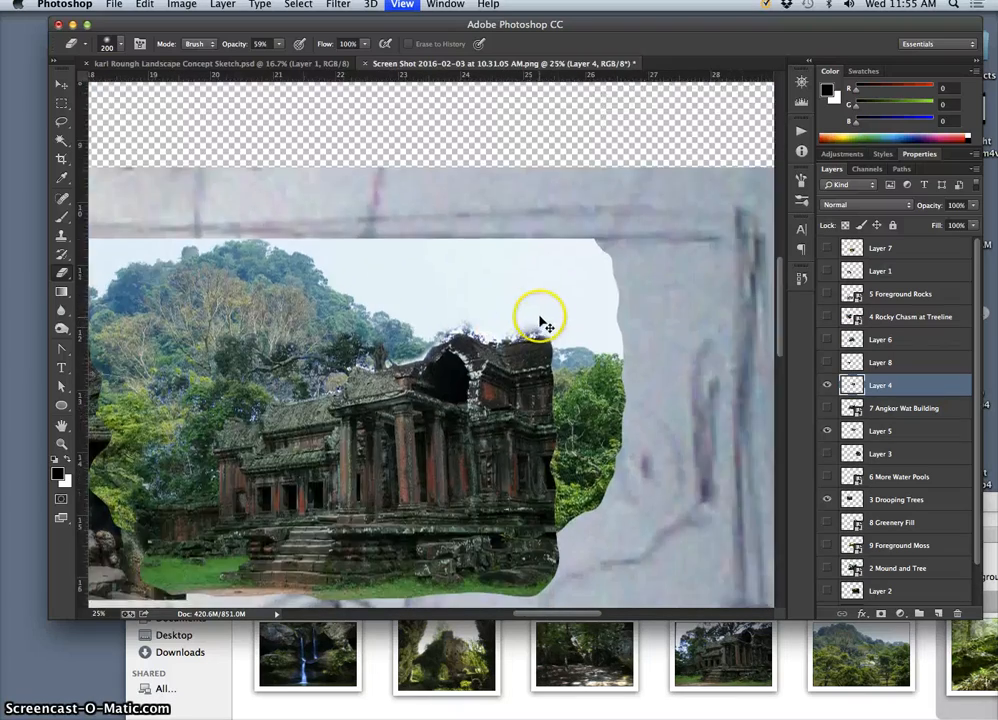
key("super+minus")
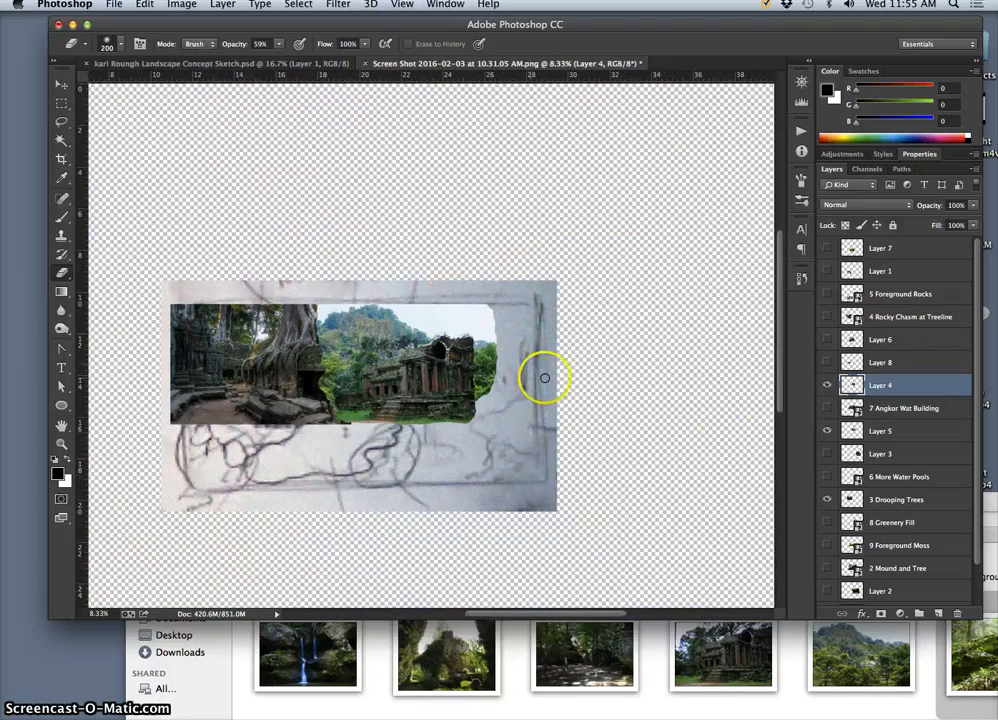
left_click(827, 568)
left_click(827, 566)
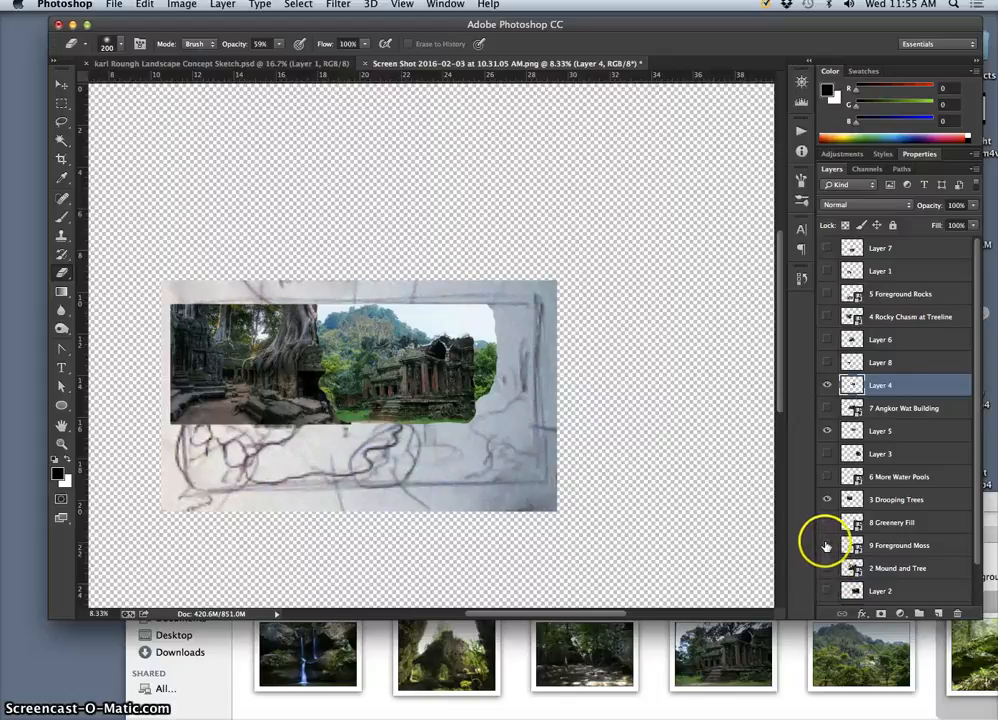
left_click(827, 454)
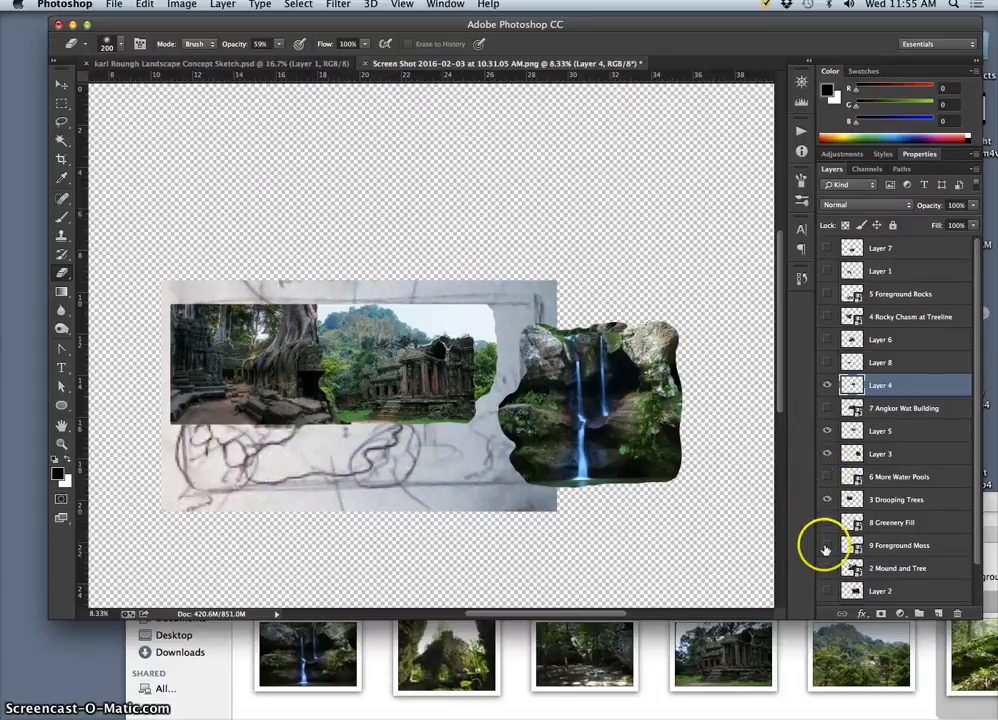
left_click(826, 591)
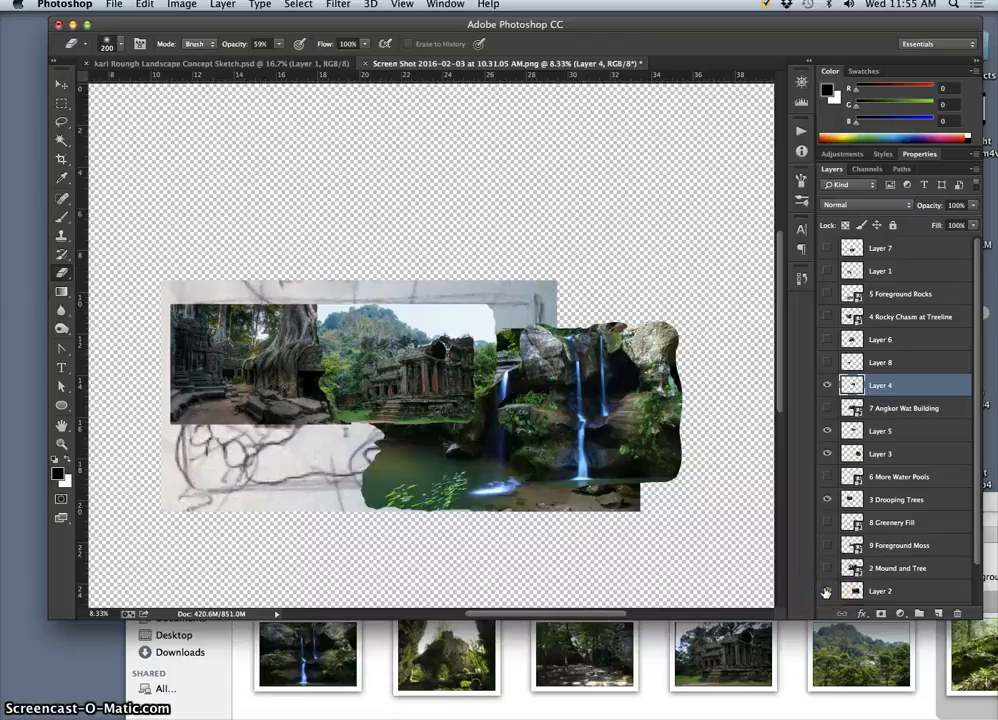
left_click(826, 592)
left_click(826, 592)
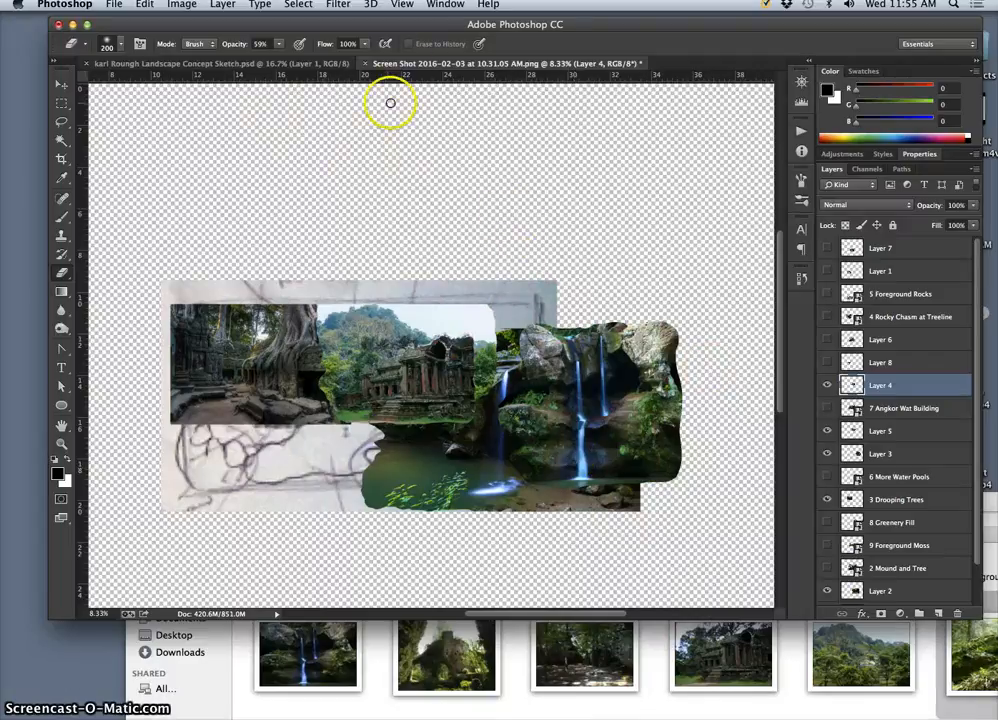
Save the document to the Desktop in Photoshop format with layers, named with the author's full name and "Assignment 1 Fantasy Landscape.psd"
left_click(114, 4)
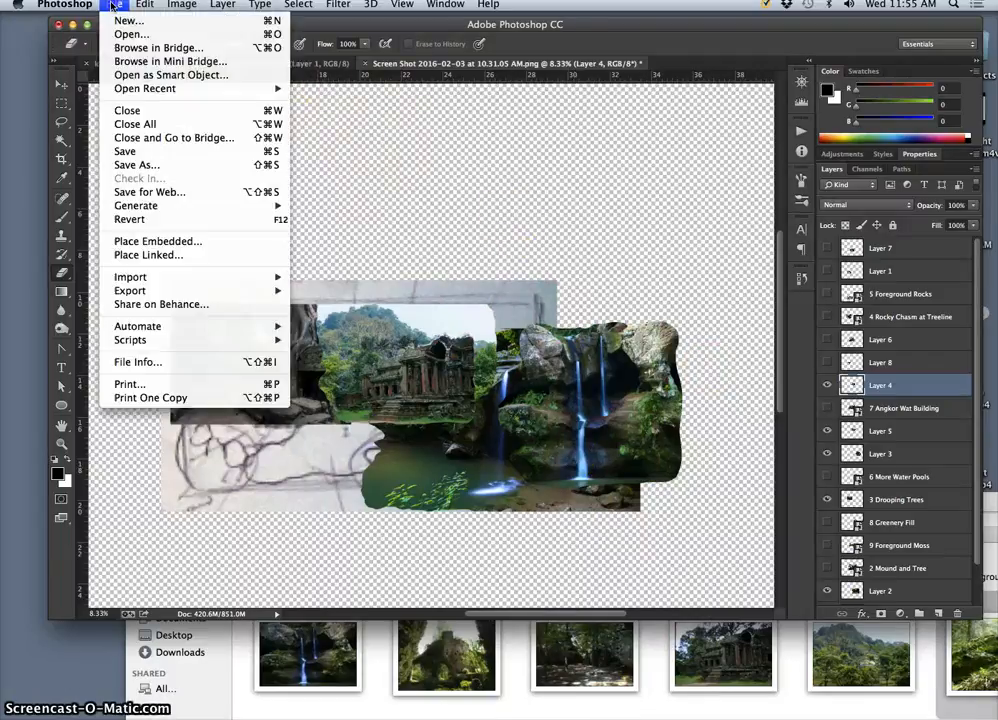
left_click(120, 163)
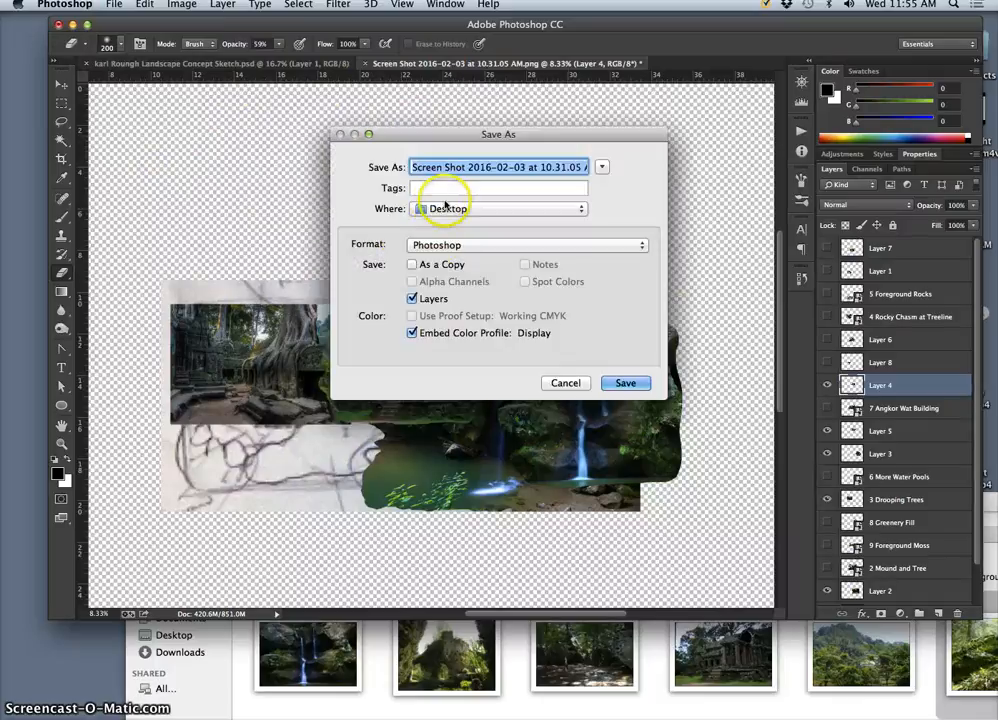
type("K")
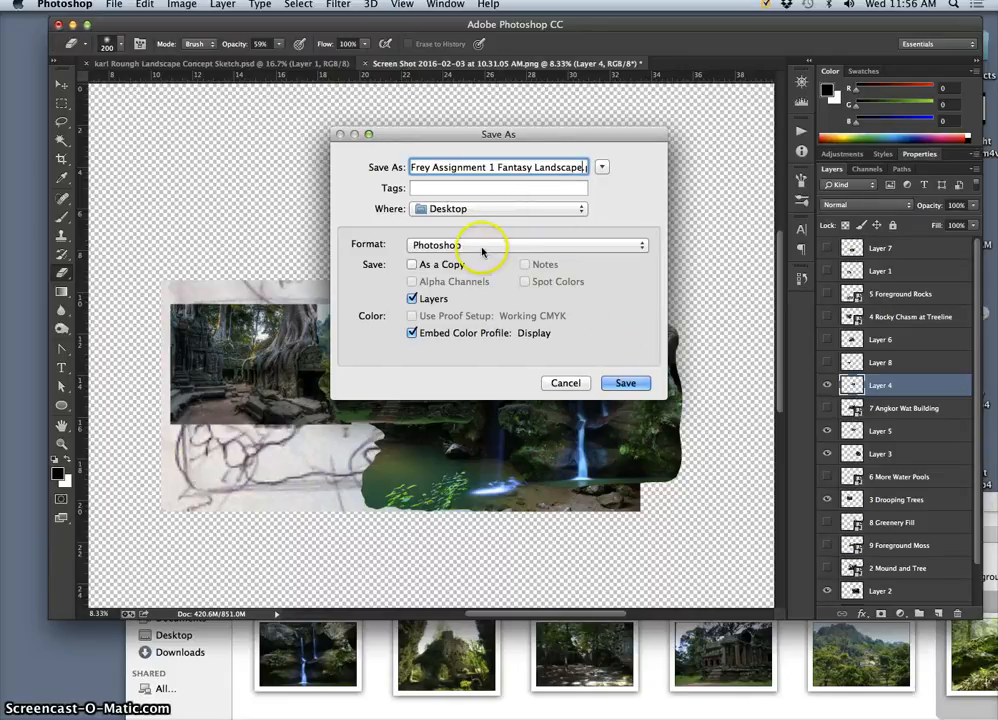
left_click_drag(568, 167, 612, 168)
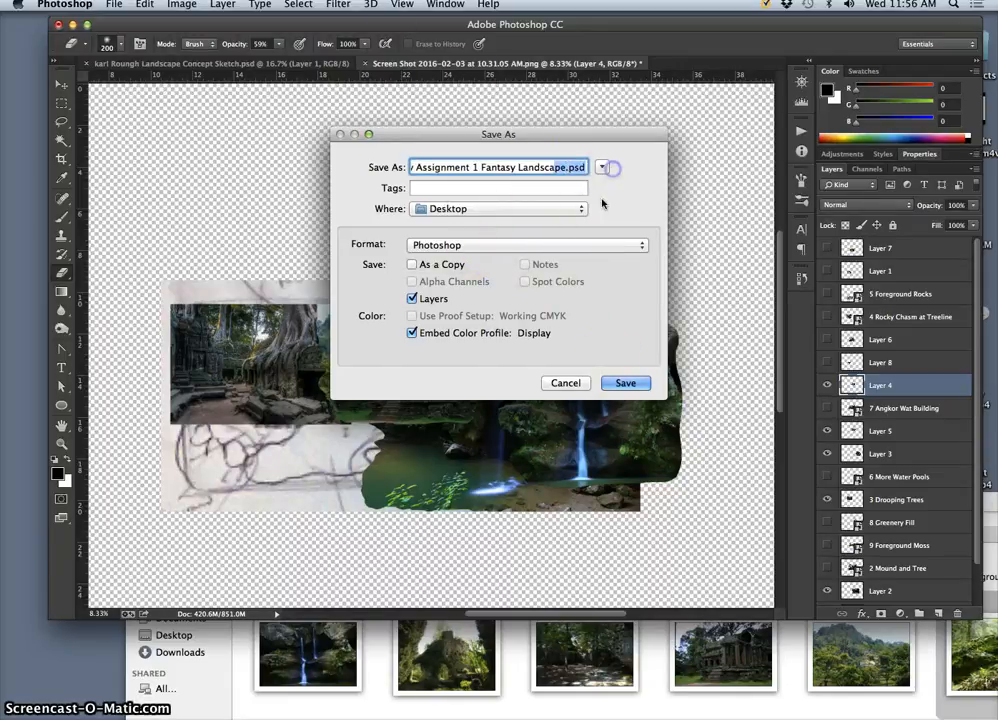
left_click(627, 383)
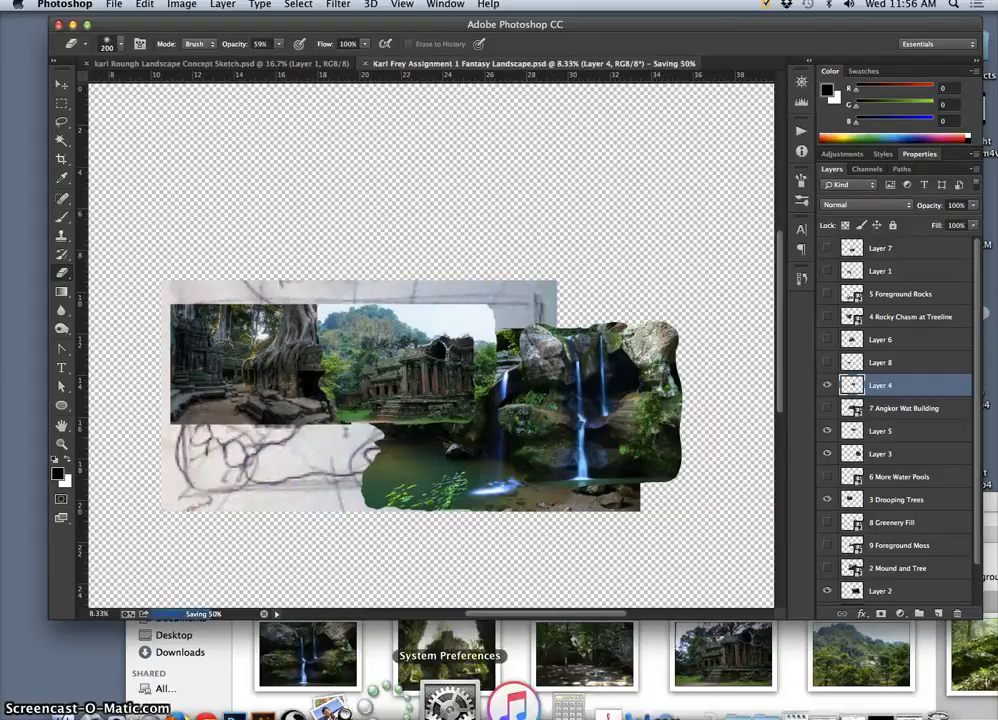
Switch to Chrome and run a Google search for "images" in a new tab
left_click(268, 708)
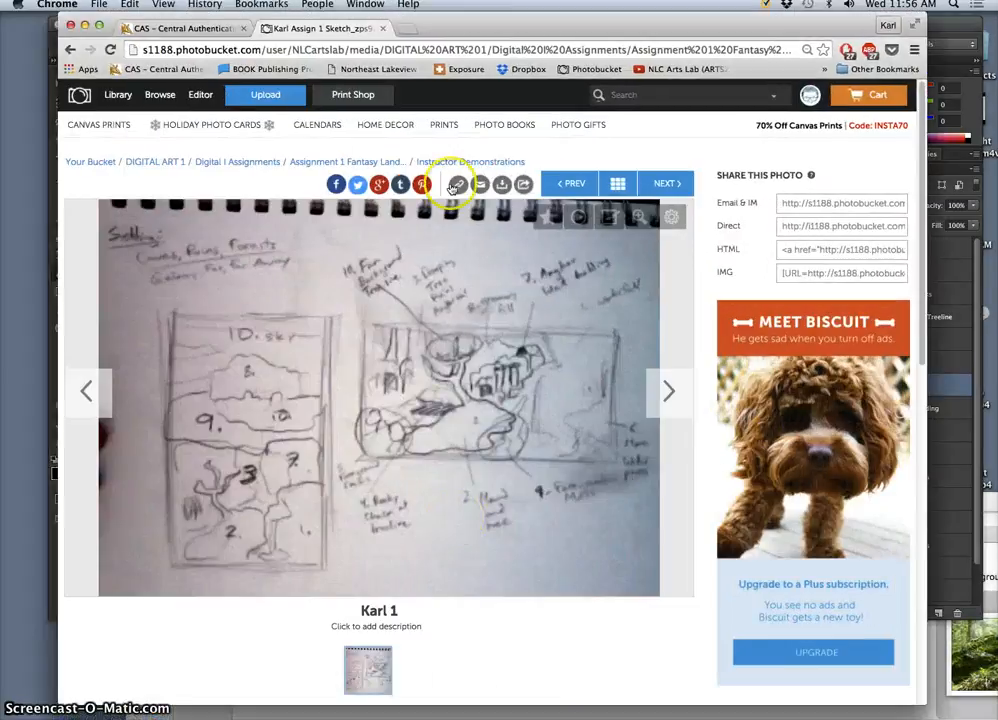
left_click(405, 30)
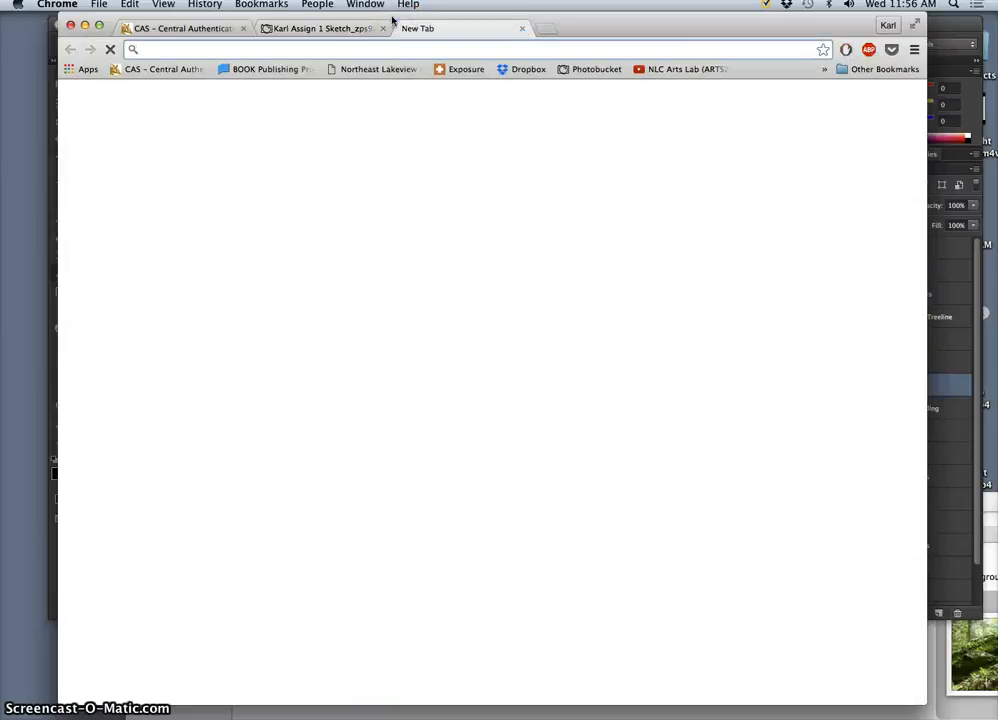
type("images")
key("Return")
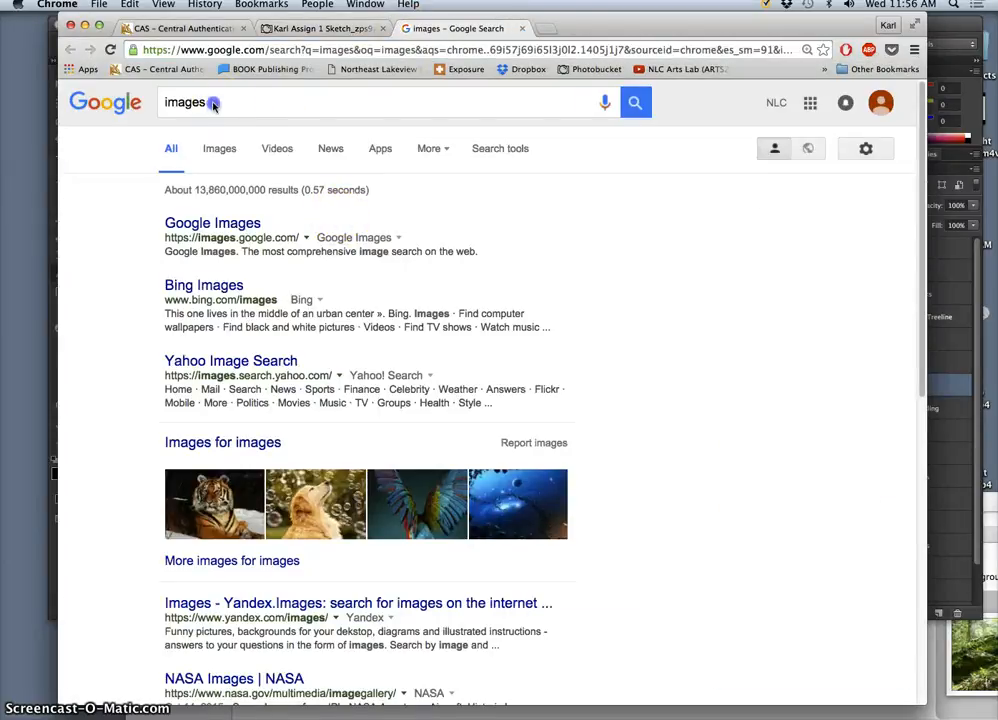
Replace the search terms with "sky over rock caverns" and show the image results
left_click(212, 101)
double_click(187, 101)
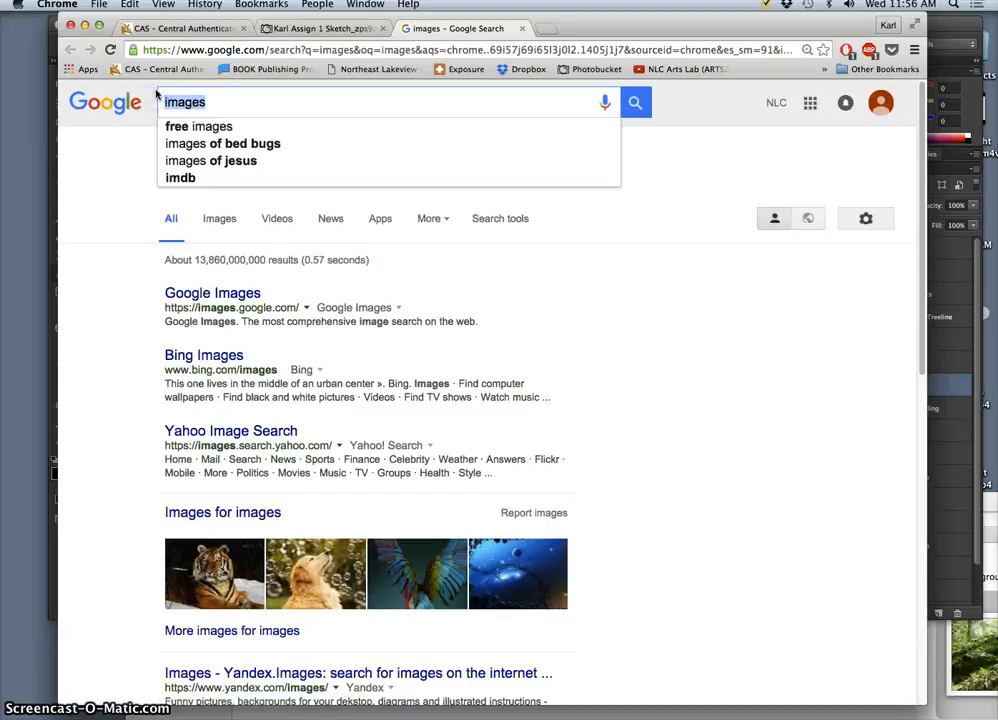
type("sky over r")
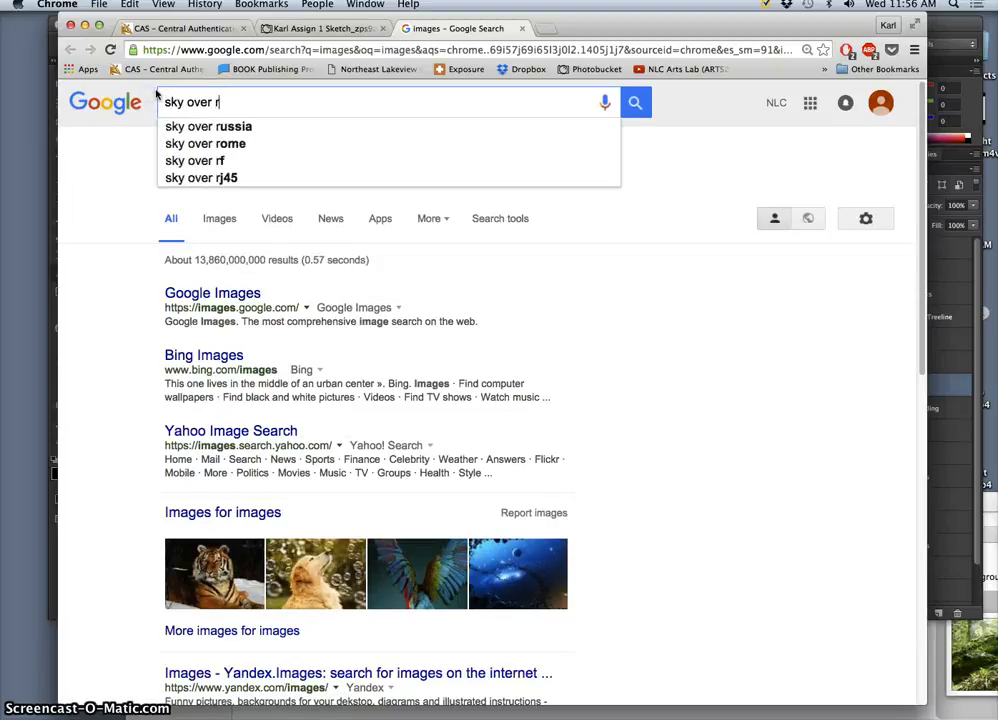
type("ock cav")
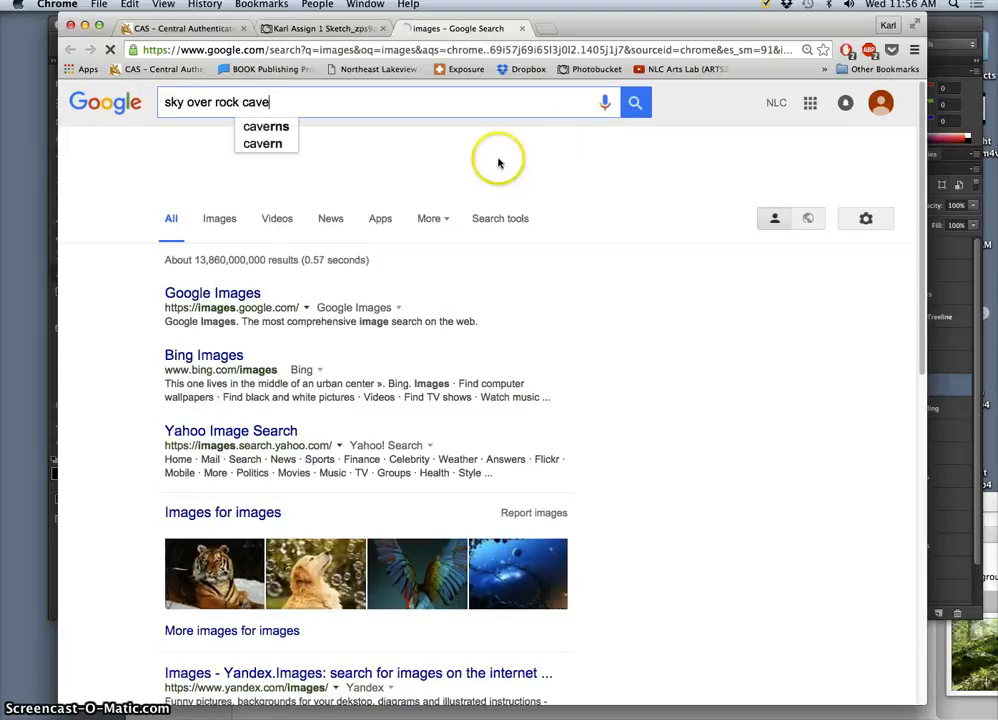
type("e")
left_click(285, 127)
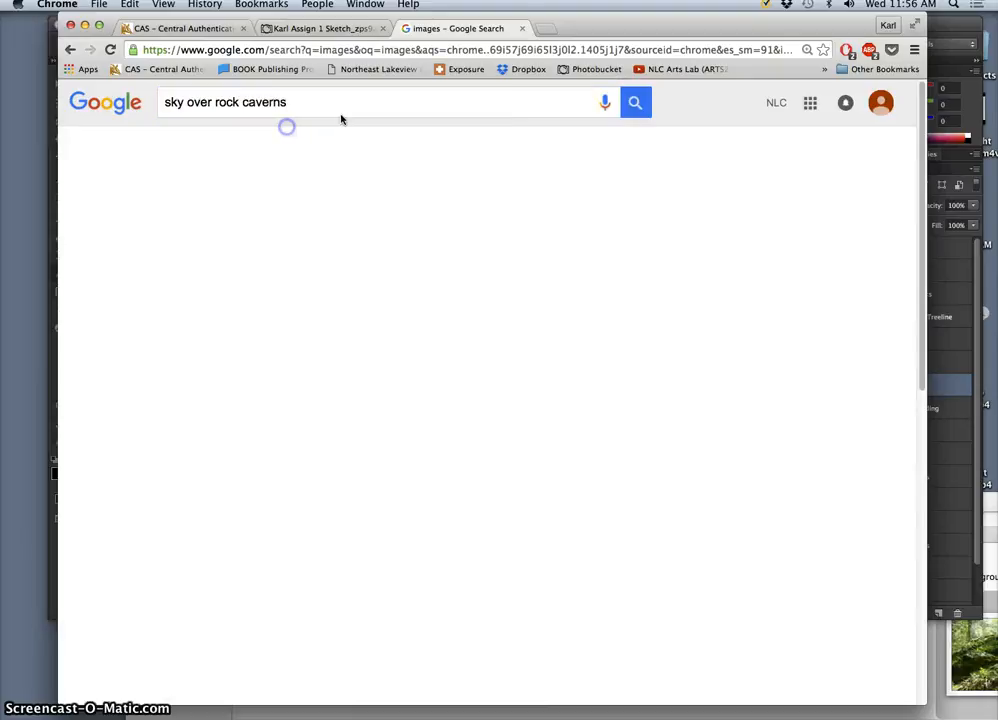
left_click(644, 116)
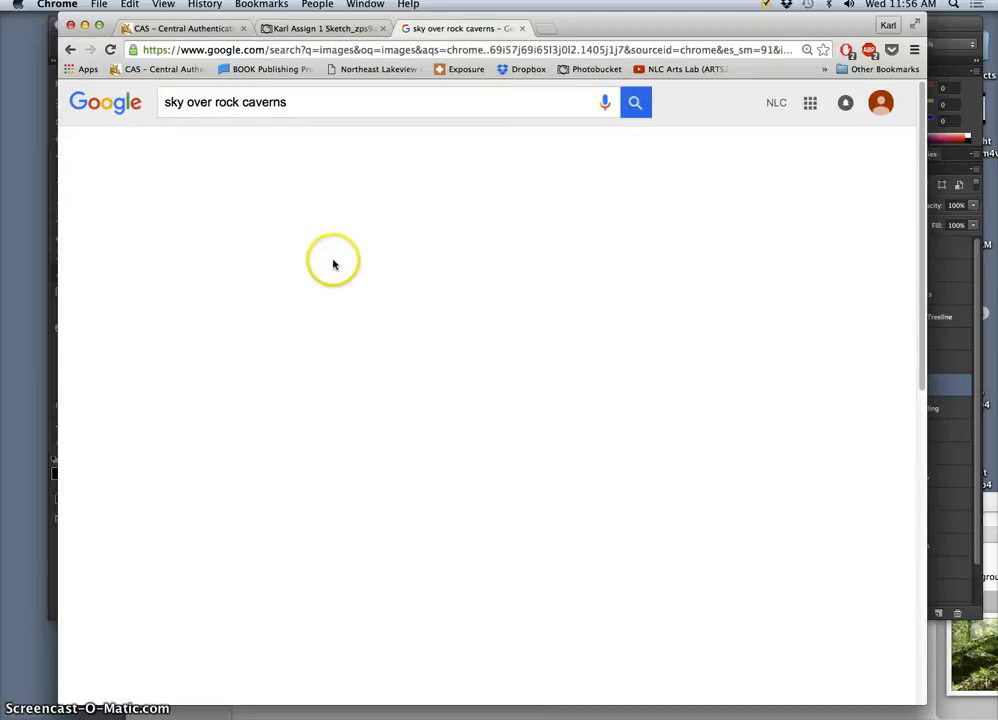
left_click(228, 221)
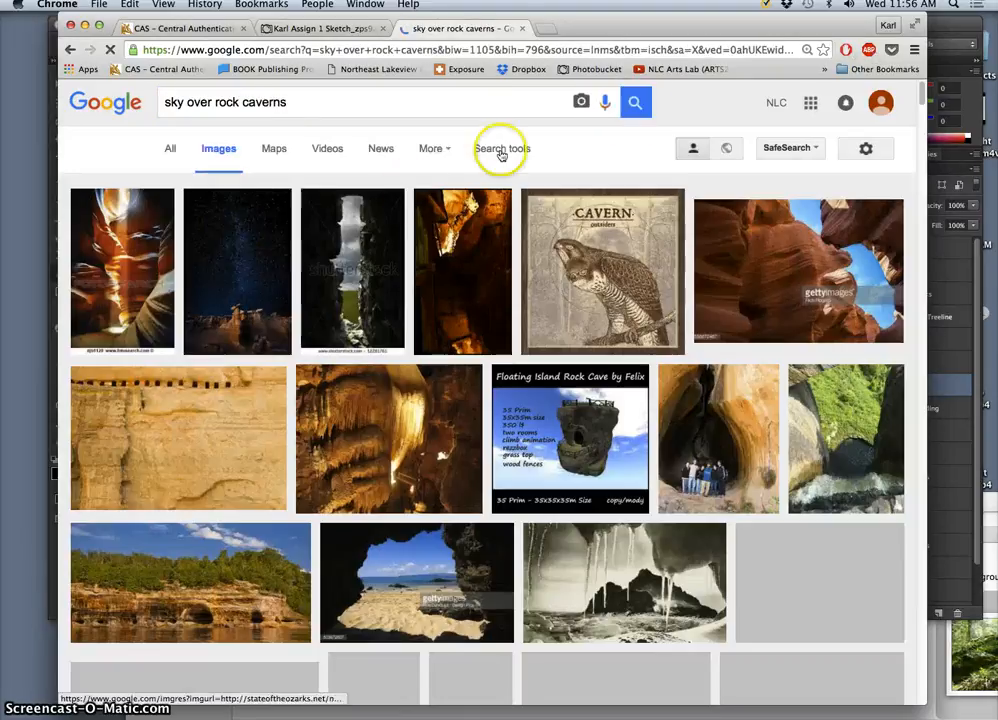
Restrict the image results to pictures larger than 10 MP (3648×2736)
left_click(502, 149)
left_click(175, 190)
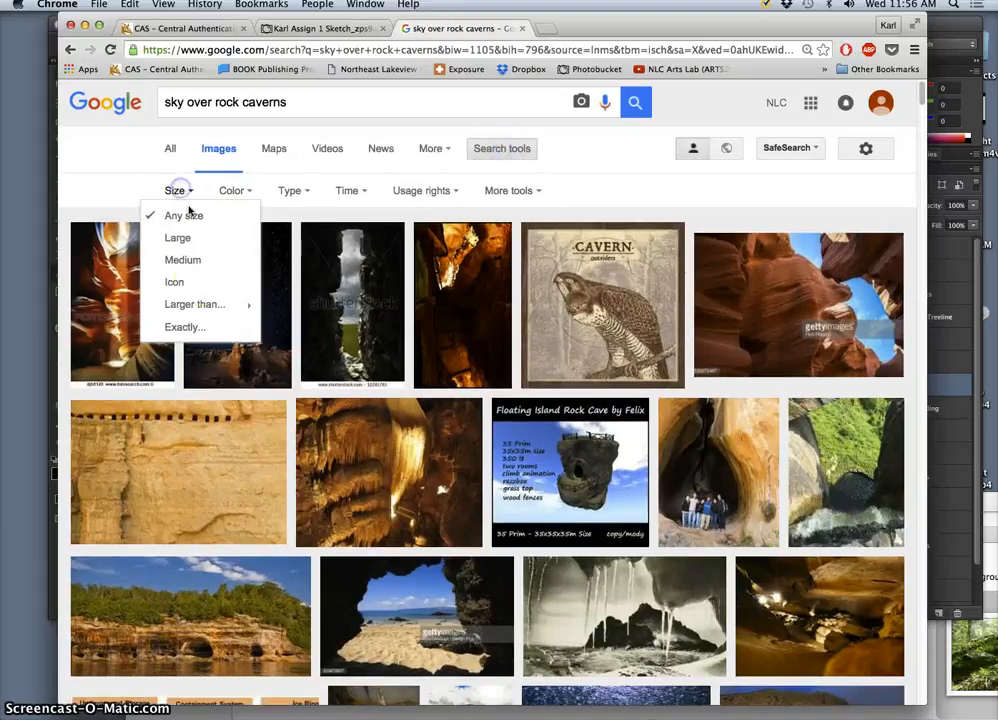
mouse_move(200, 308)
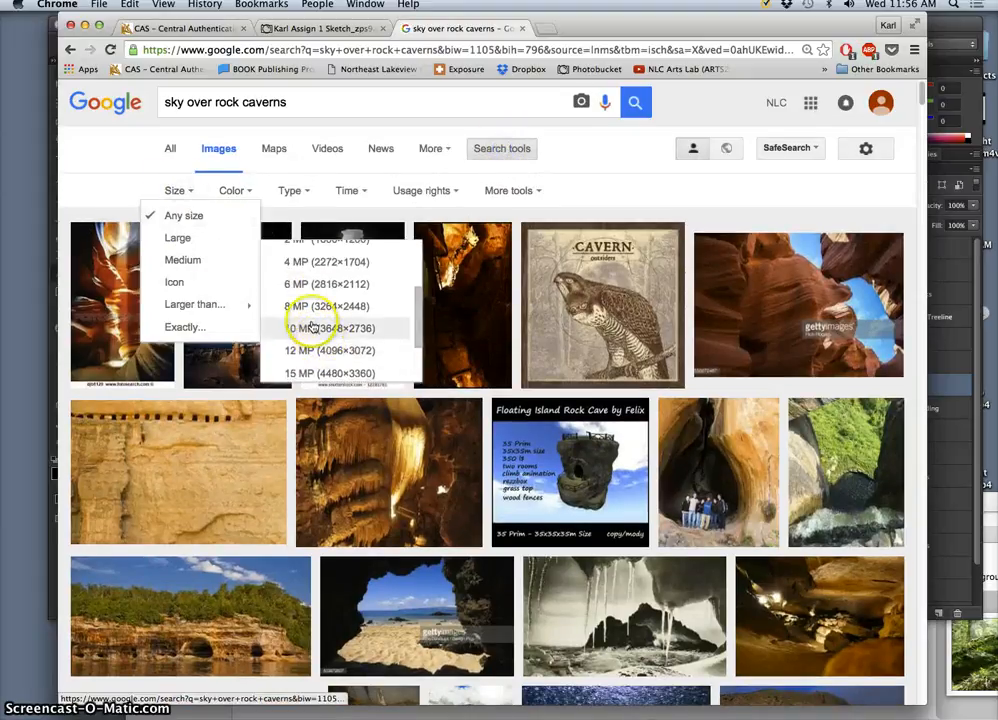
left_click(310, 327)
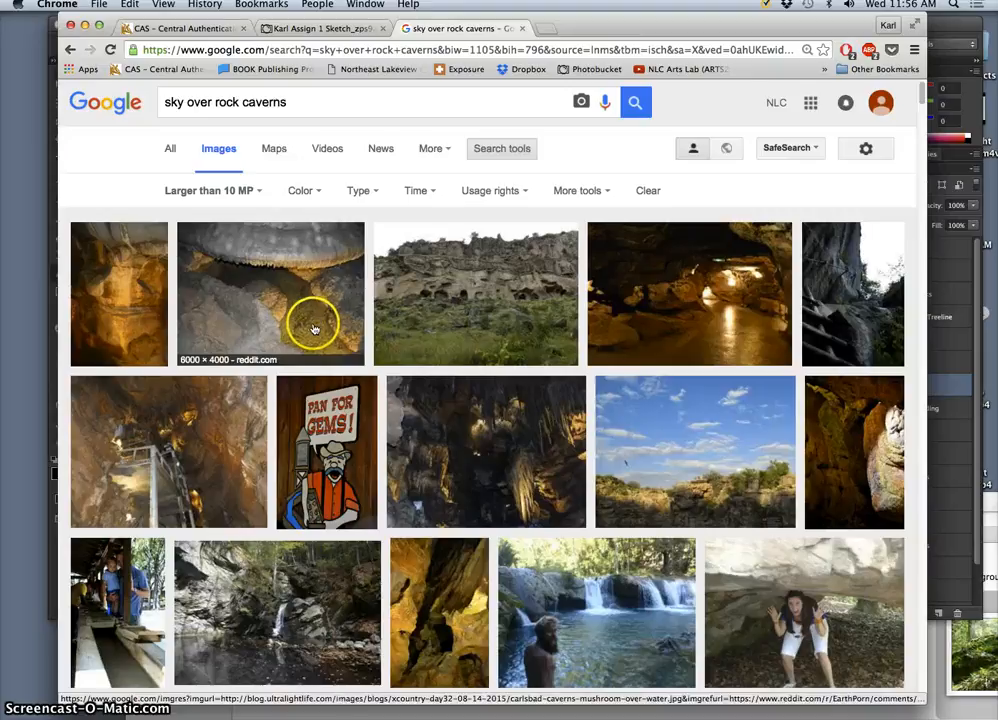
Open the photo of a blue cloudy sky above a rock wall from betterthanithought.com in a new tab
scroll(688, 455, "down", 1)
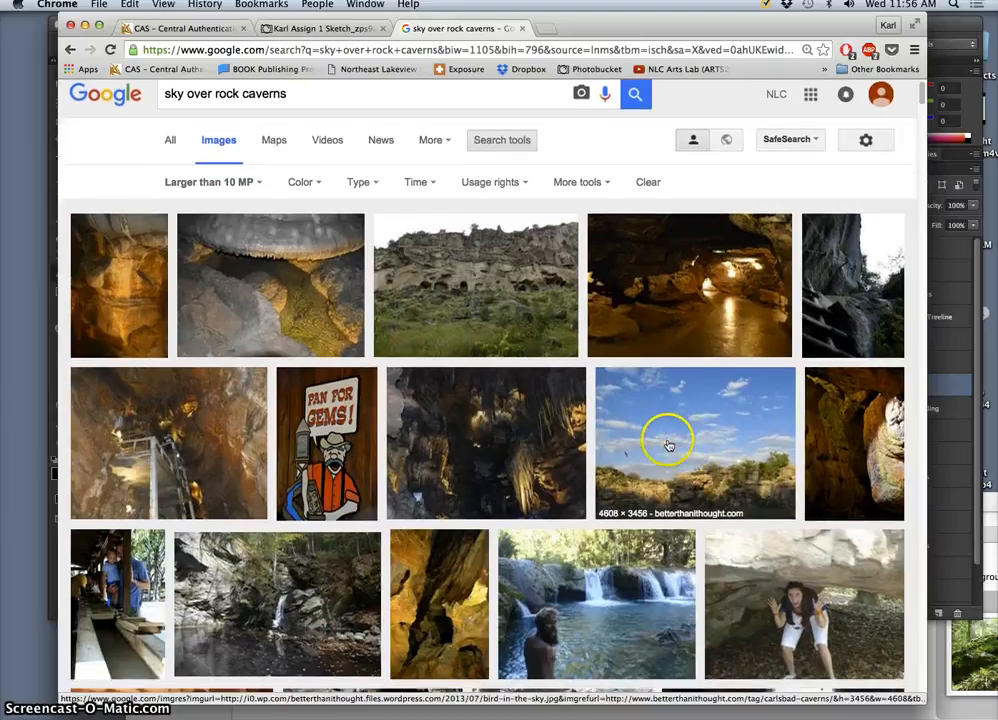
right_click(680, 445)
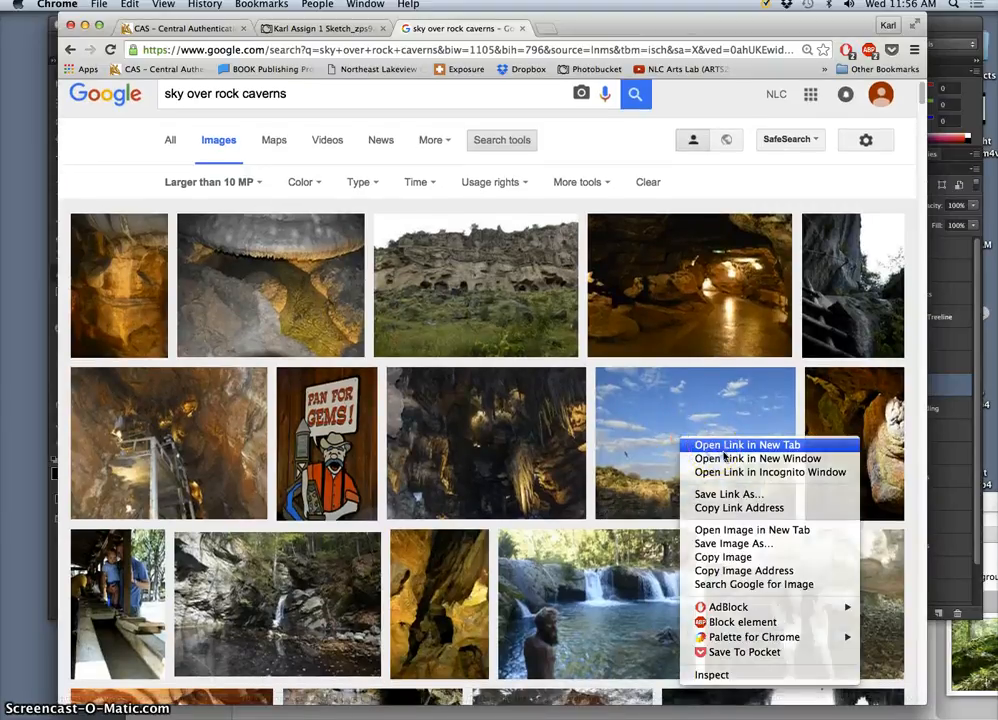
left_click(697, 444)
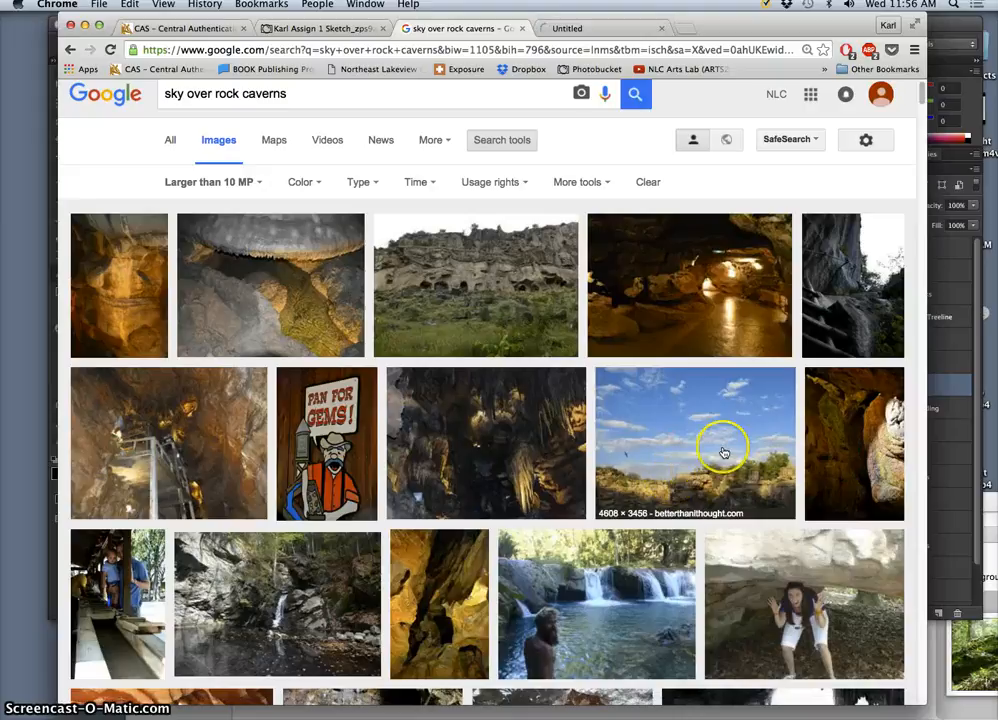
Look through the large image results for more sky and landscape photos suitable as a background
scroll(700, 458, "down", 6)
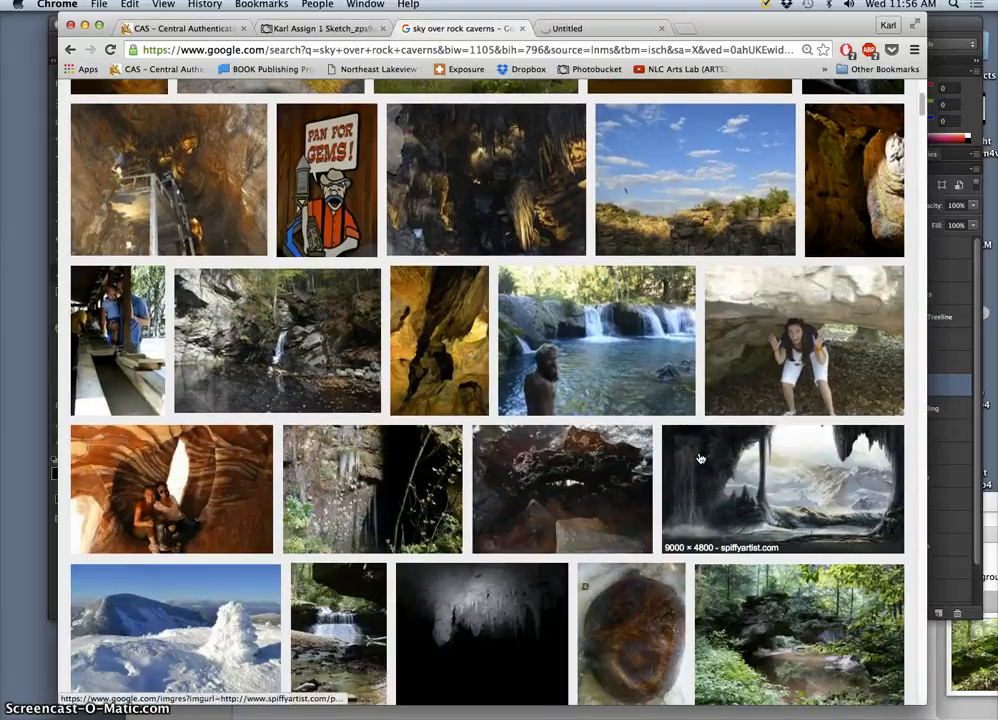
scroll(700, 458, "down", 2)
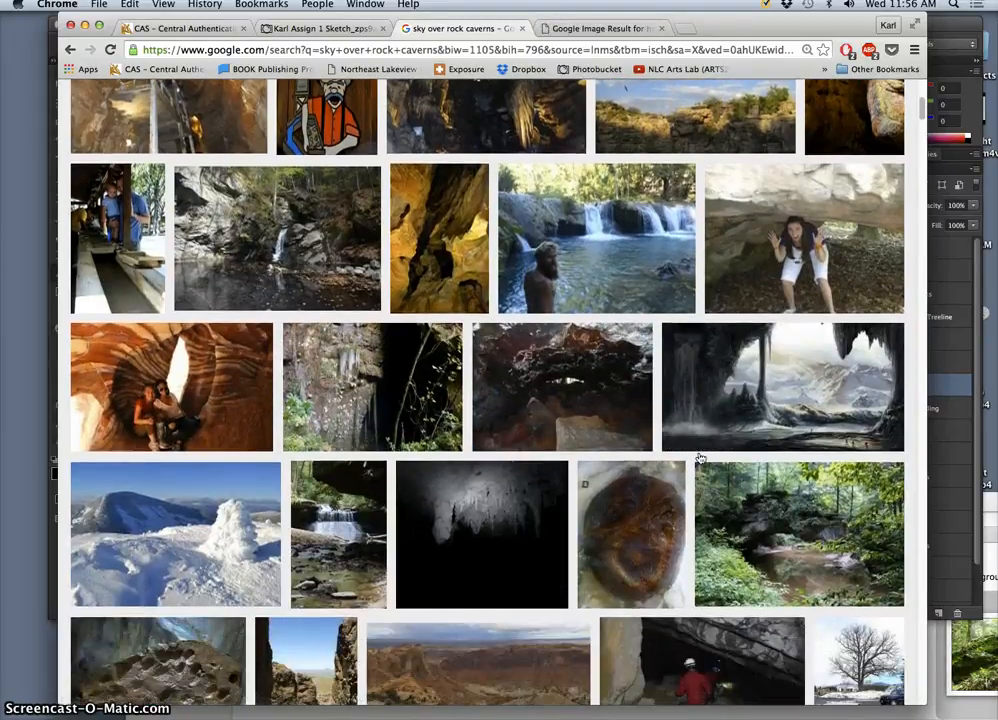
scroll(700, 458, "down", 5)
scroll(700, 458, "up", 1)
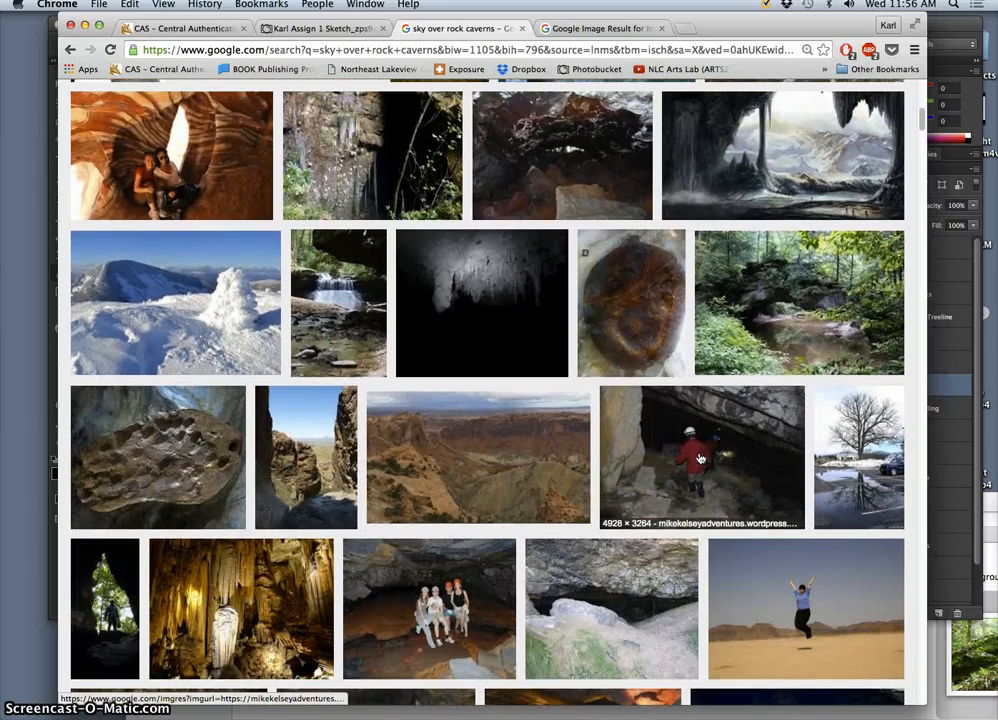
scroll(690, 390, "down", 12)
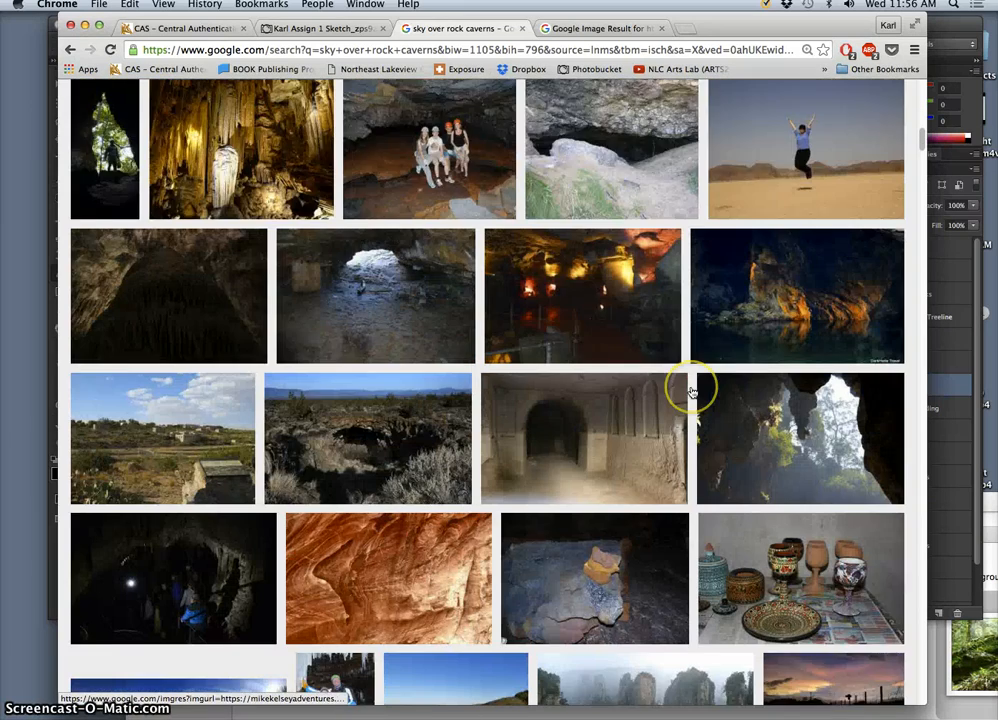
scroll(690, 390, "down", 4)
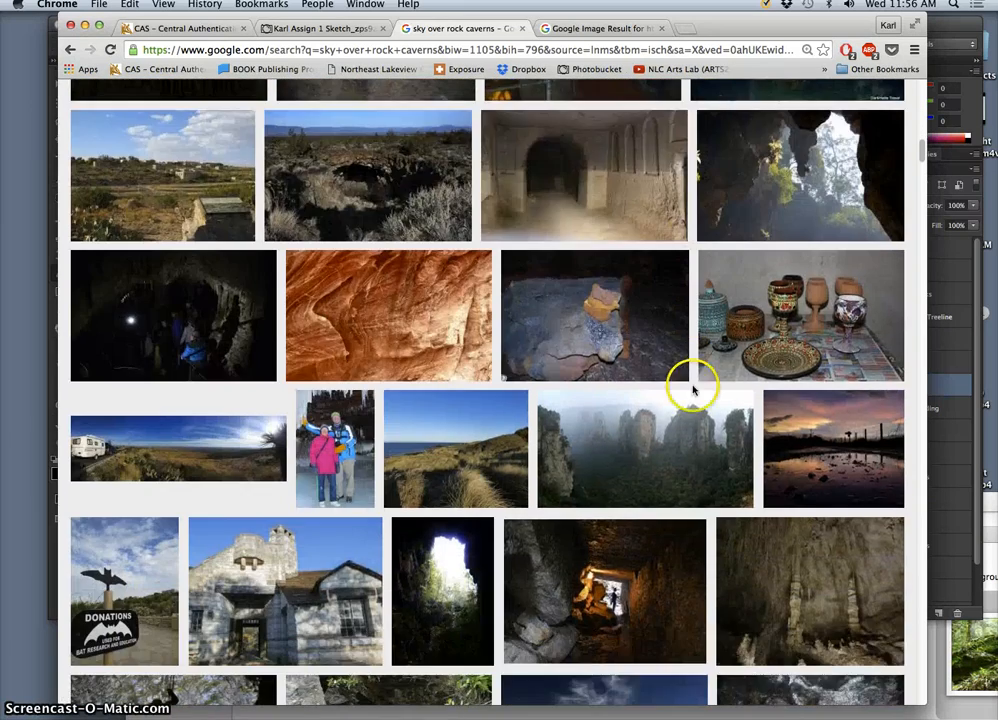
scroll(703, 391, "down", 13)
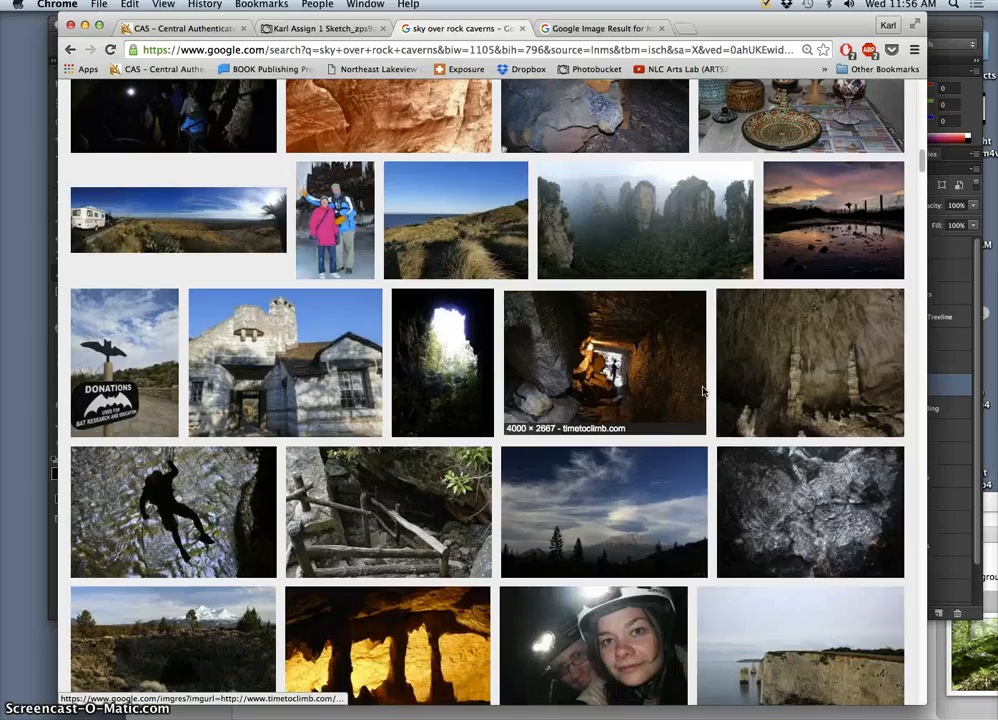
scroll(703, 391, "down", 17)
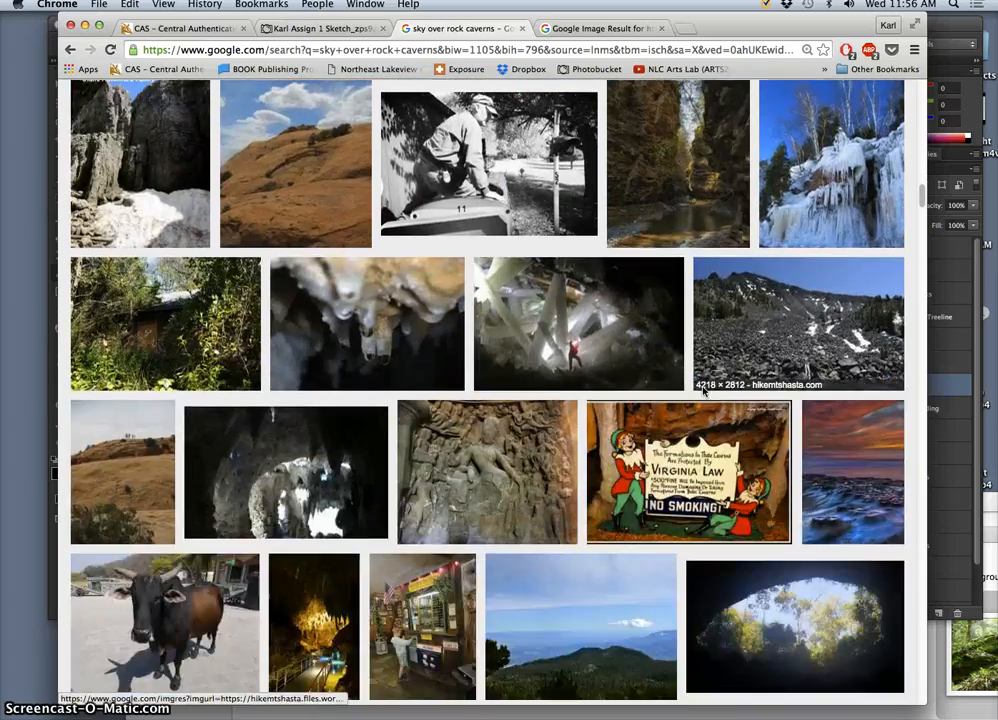
scroll(703, 391, "up", 4)
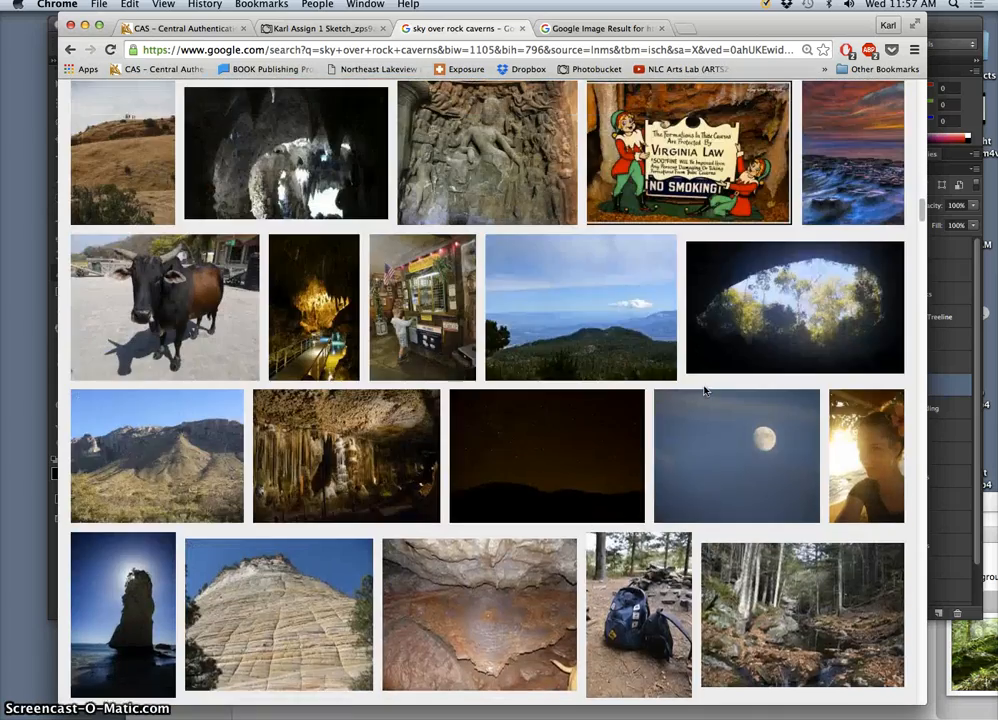
scroll(703, 391, "down", 15)
scroll(703, 391, "up", 20)
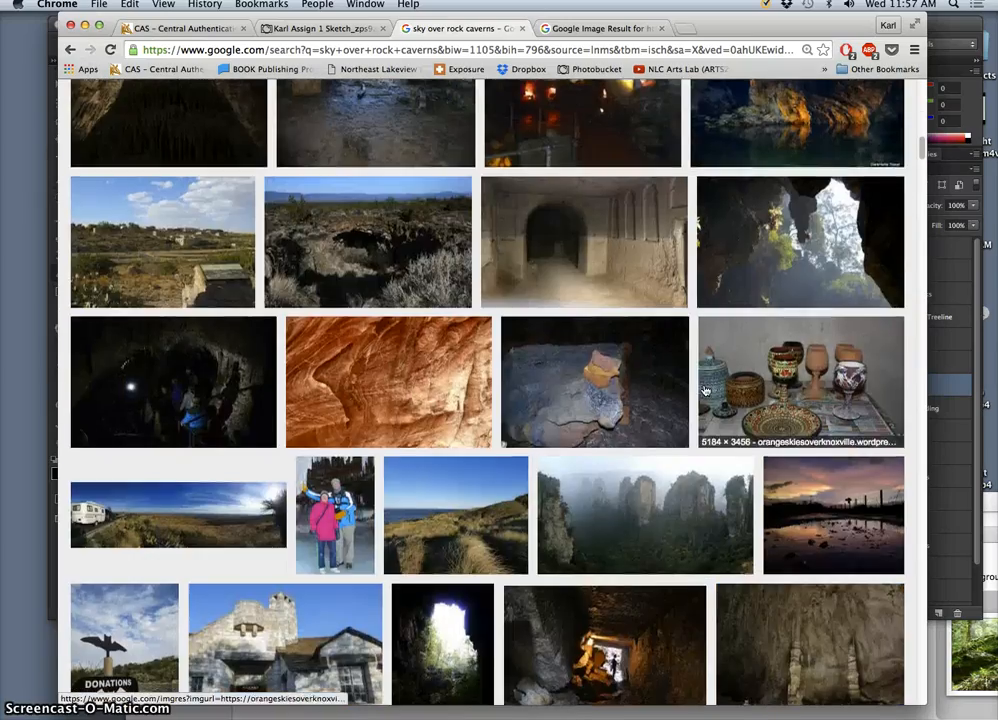
scroll(705, 391, "up", 2)
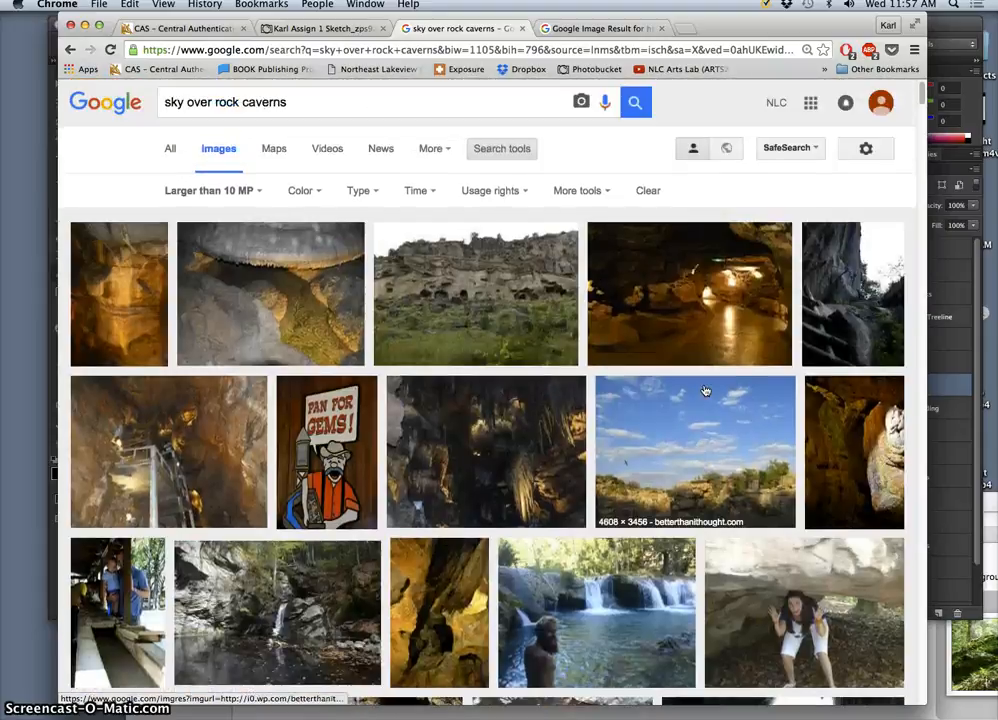
scroll(705, 391, "down", 1)
left_click(524, 414)
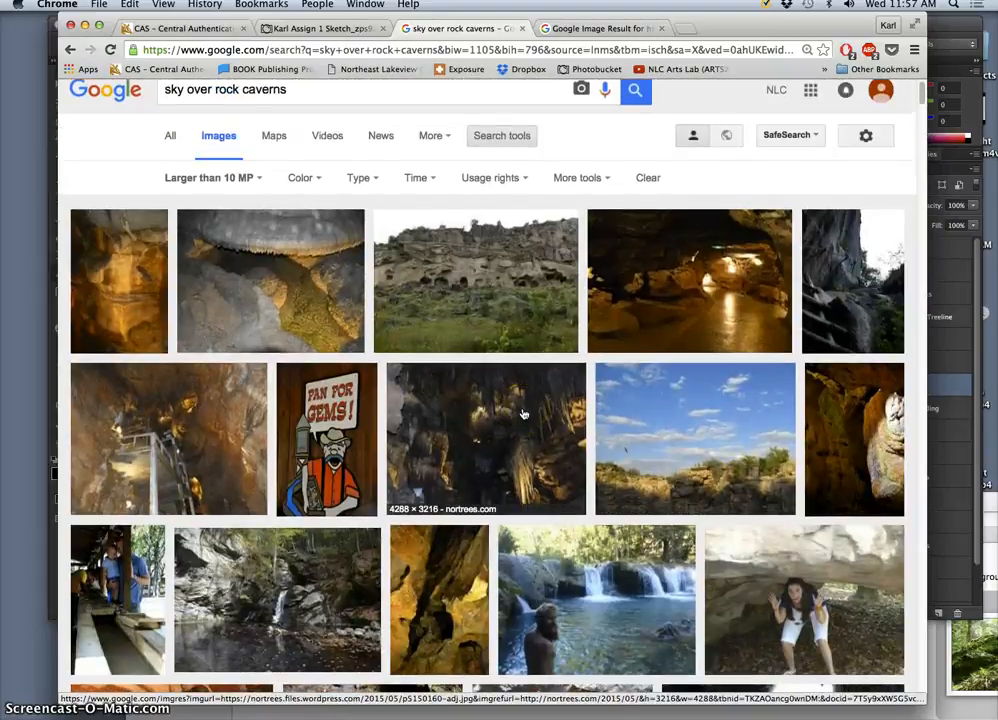
scroll(503, 498, "up", 1)
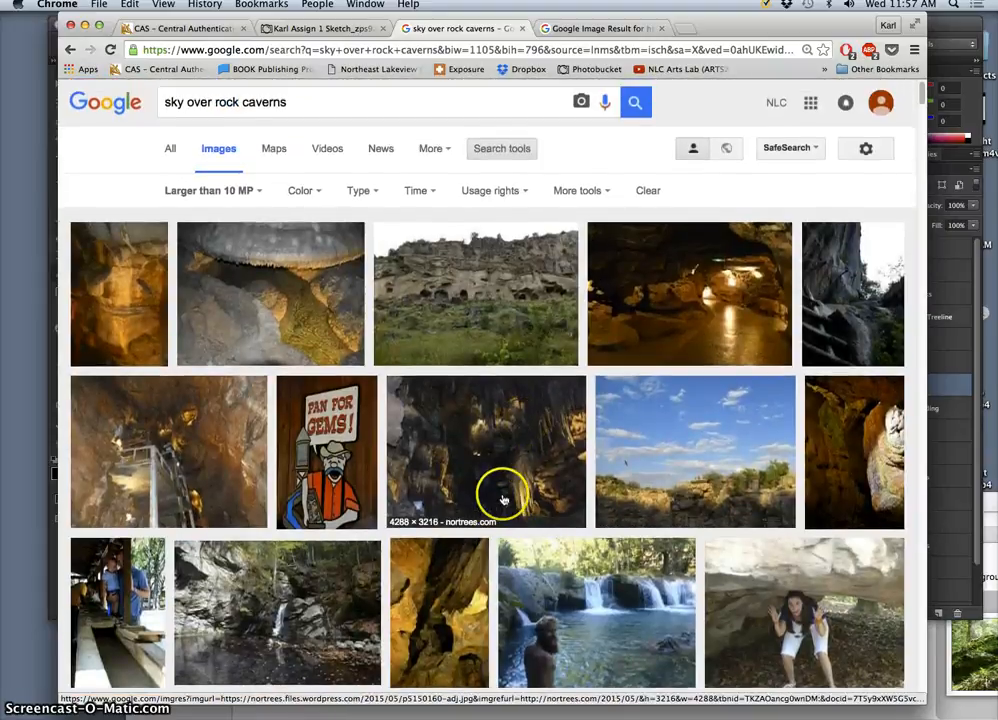
scroll(647, 483, "down", 2)
scroll(647, 488, "down", 15)
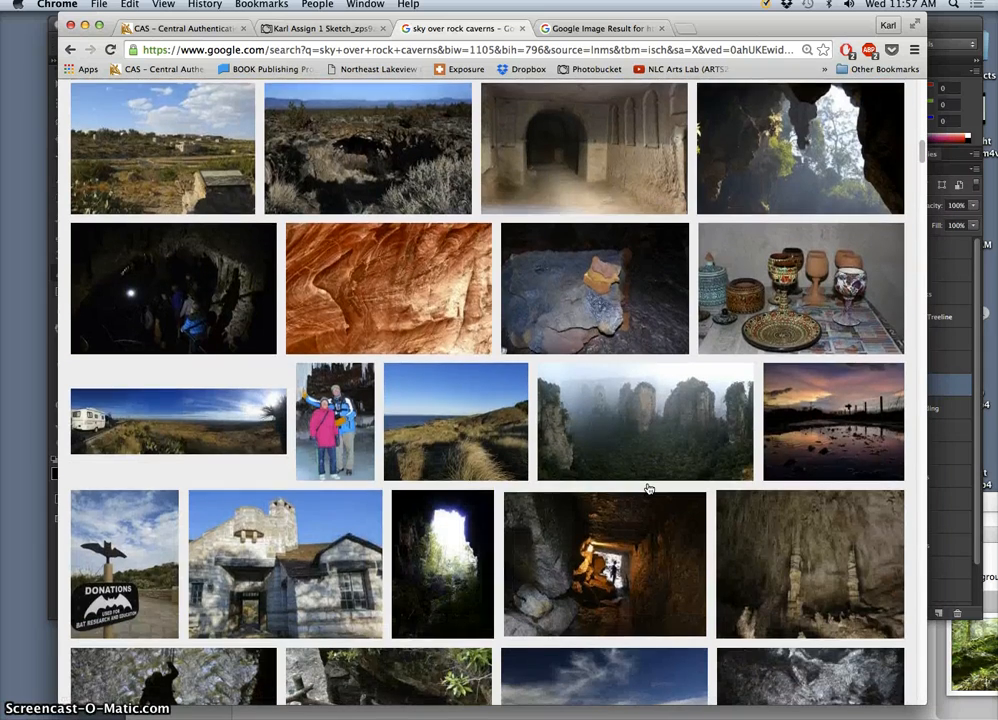
scroll(648, 489, "down", 2)
scroll(648, 489, "down", 1)
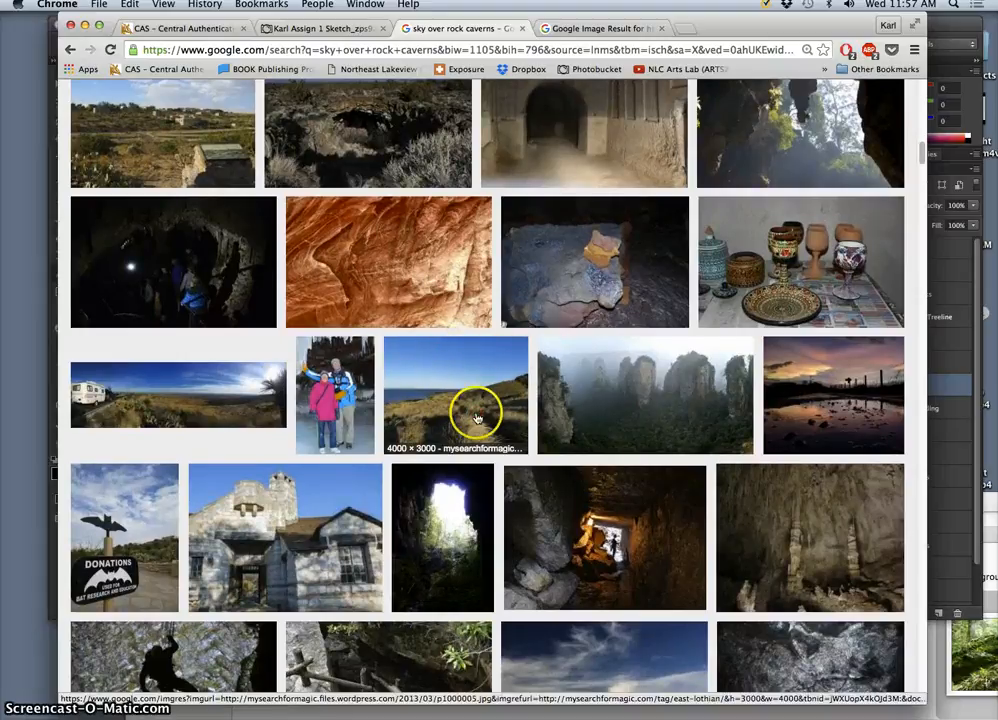
Open the grassy coastal hill photo and the dark cloudy sky photo with tree silhouettes in separate new tabs
right_click(476, 411)
left_click(503, 421)
scroll(606, 479, "down", 5)
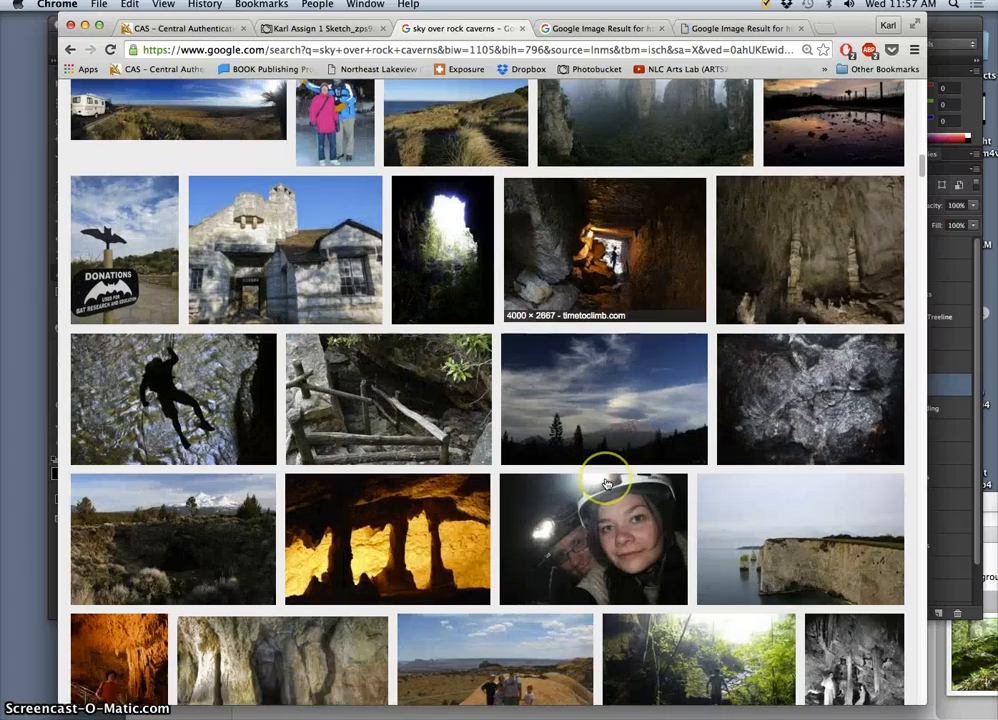
right_click(641, 406)
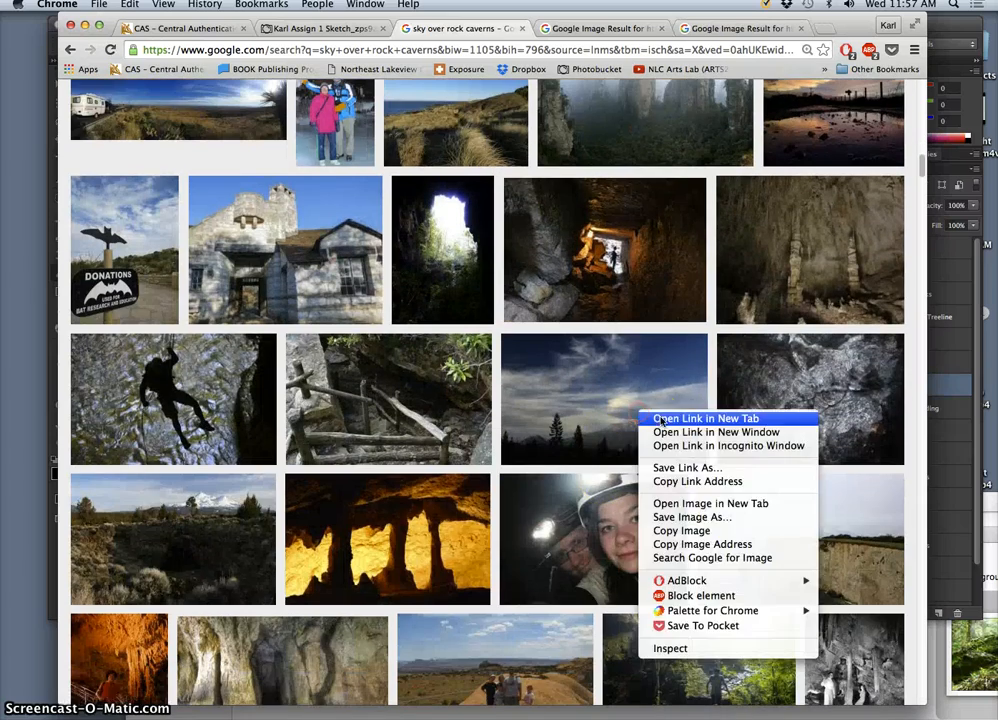
left_click(665, 414)
scroll(551, 445, "down", 1)
scroll(551, 445, "down", 15)
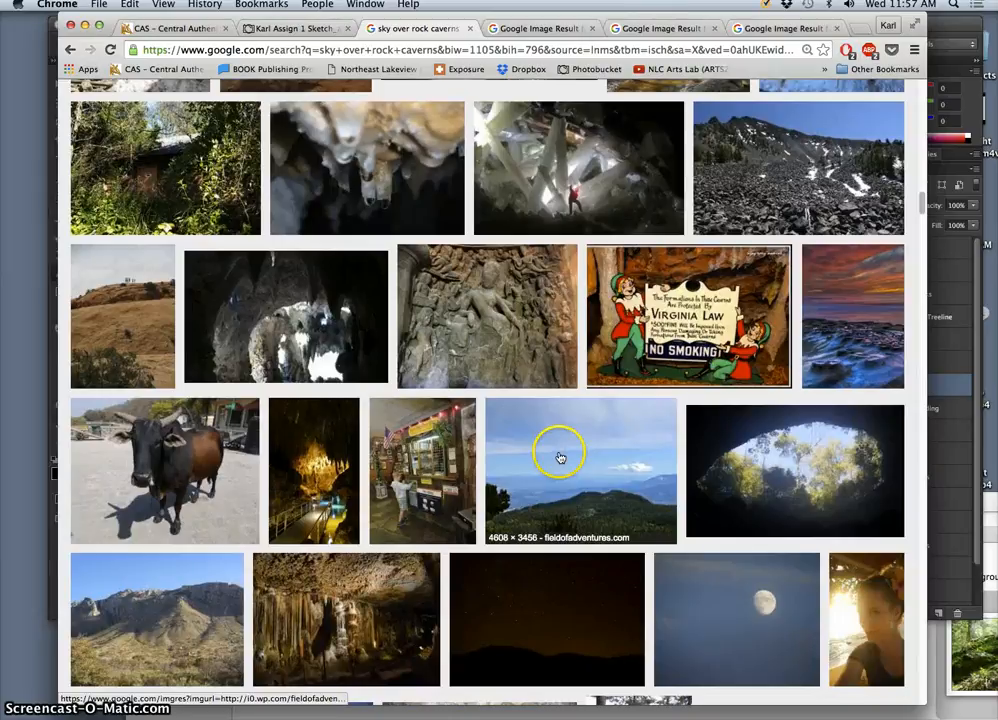
Open the original bird-in-the-sky.jpg from the first opened result and enlarge it to full size
left_click(543, 31)
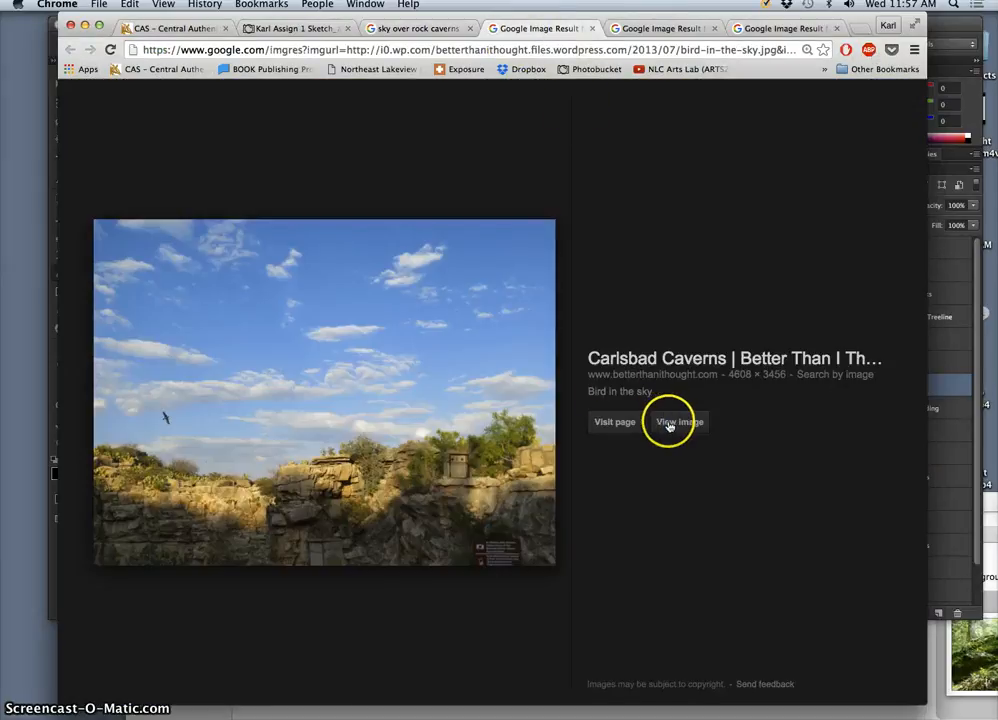
left_click(672, 422)
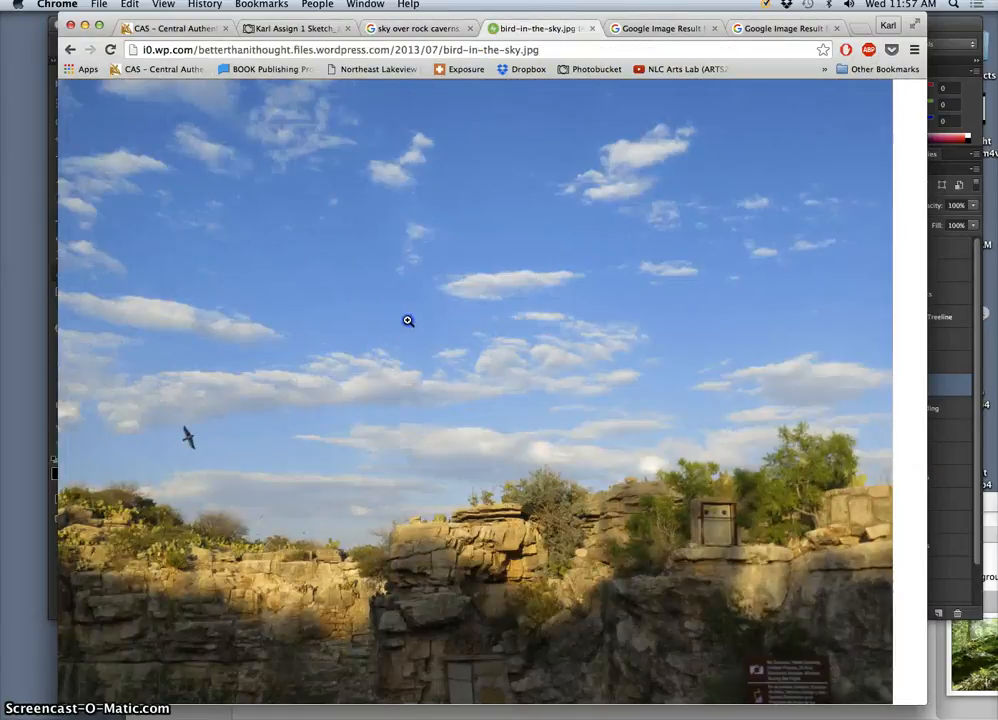
left_click(407, 320)
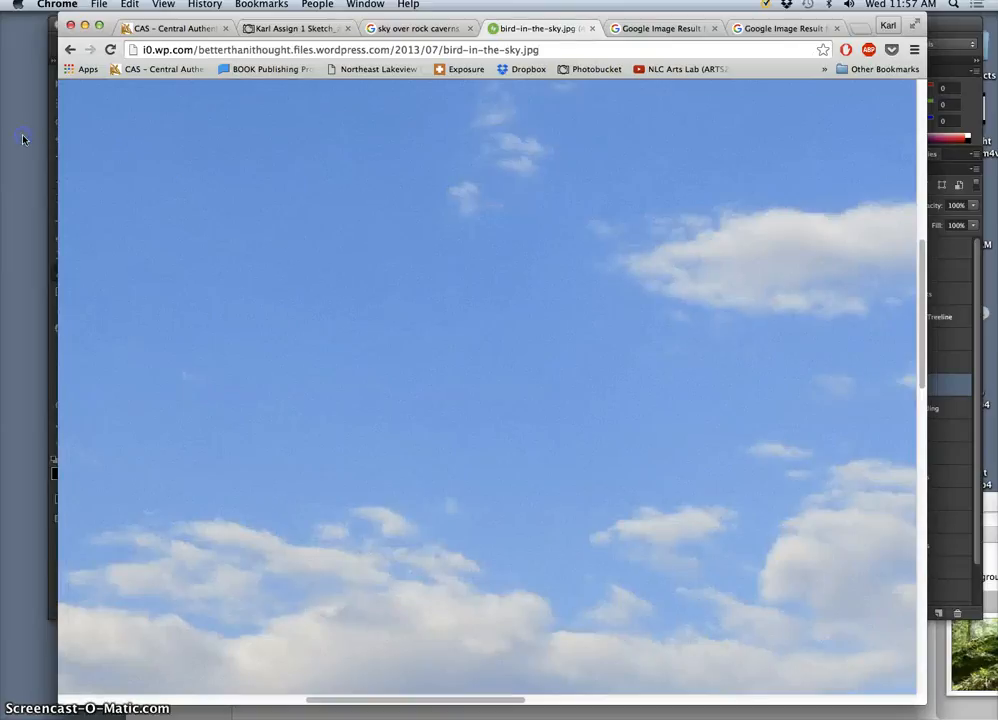
Save the bird-in-the-sky image to the Desktop under its existing name and close its tab
right_click(152, 234)
left_click(370, 271)
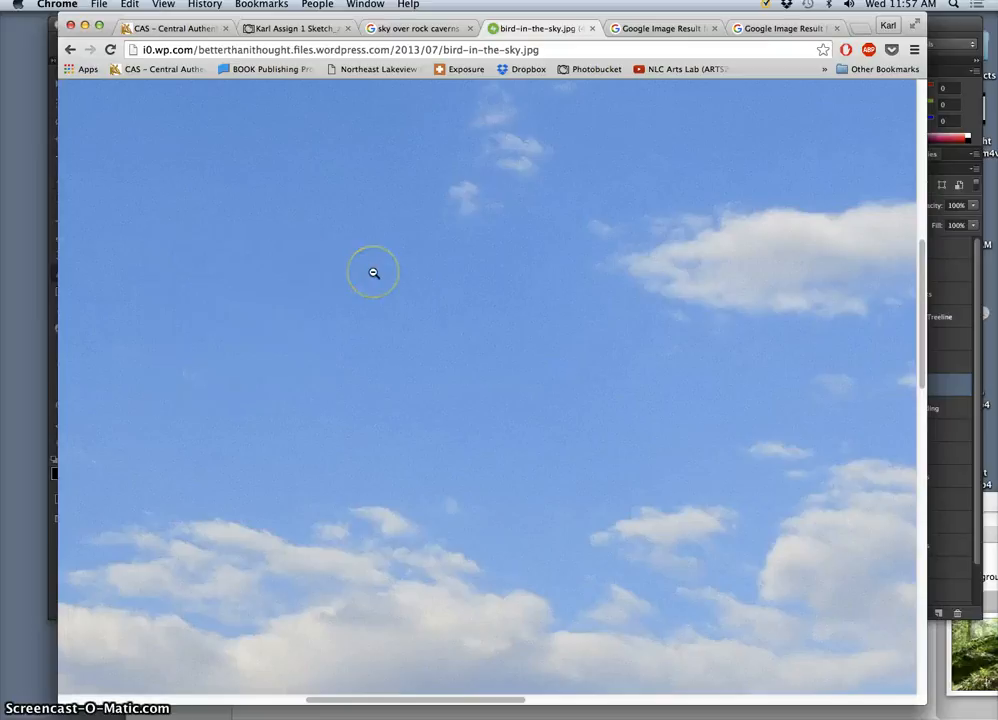
key("super+s")
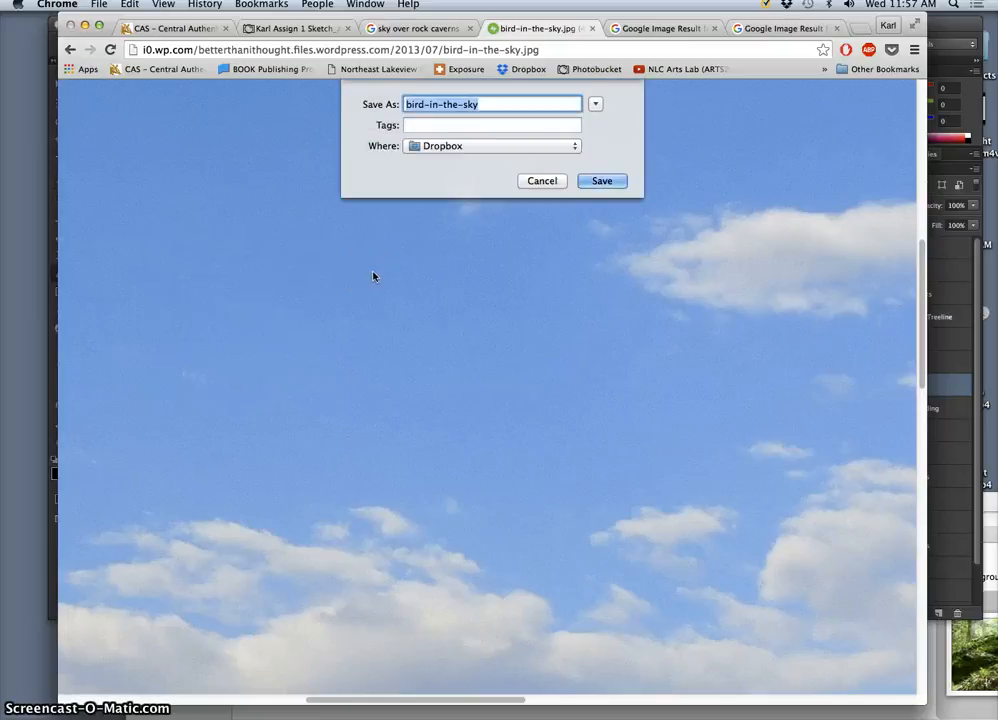
left_click(480, 146)
left_click(468, 152)
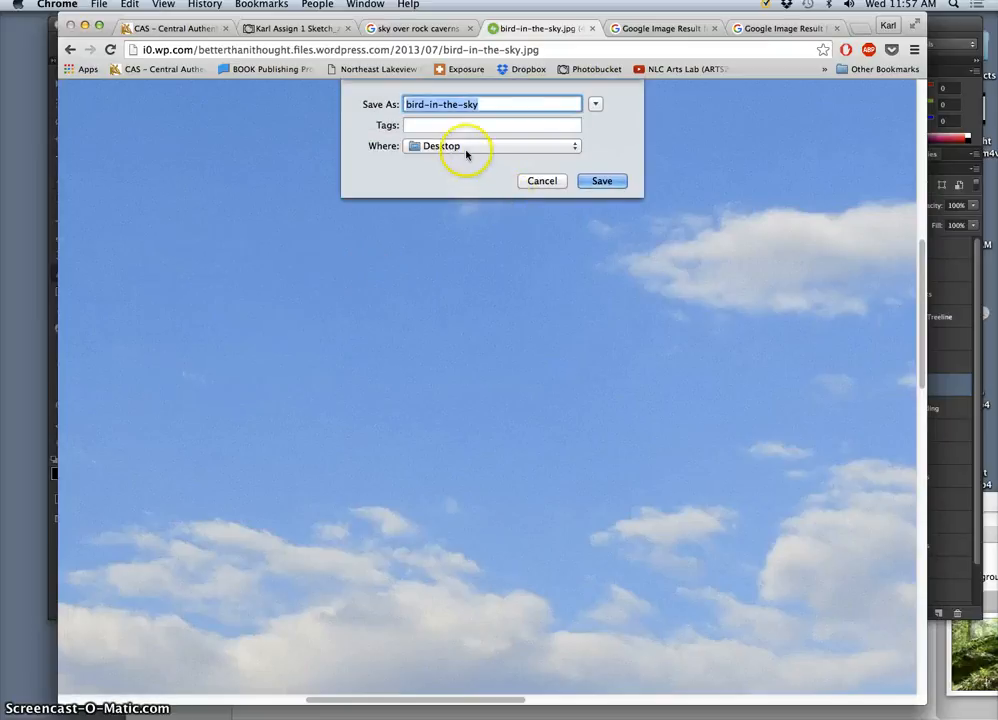
left_click(620, 182)
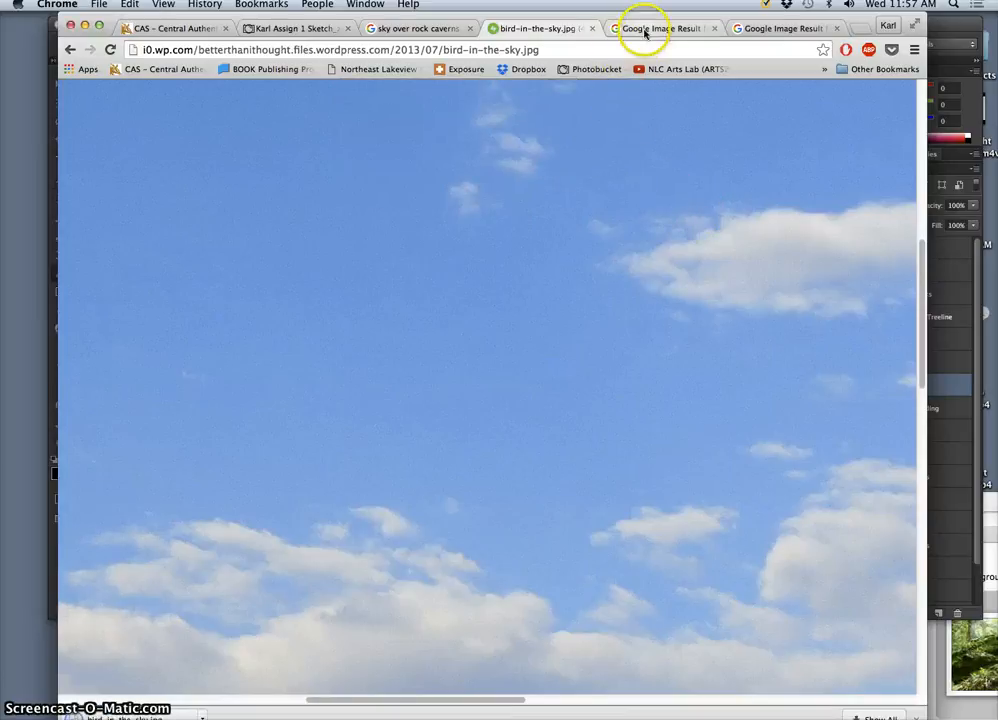
left_click(592, 30)
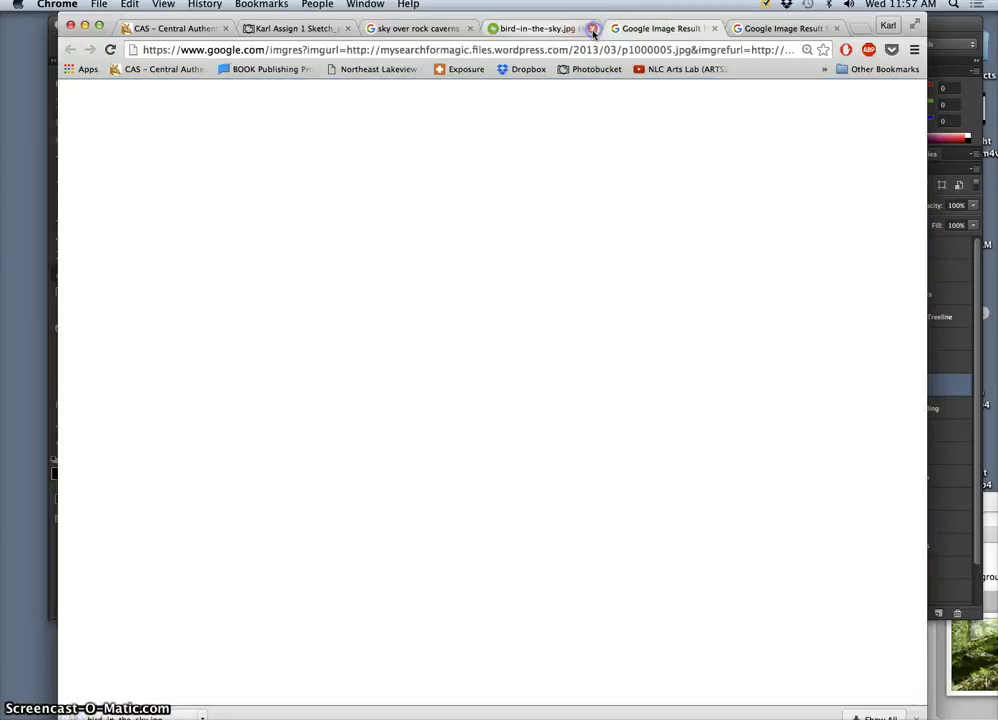
Open the coastal hill photo p1000005.jpg at full size, save a copy to the desktop, and close its tab
left_click(680, 427)
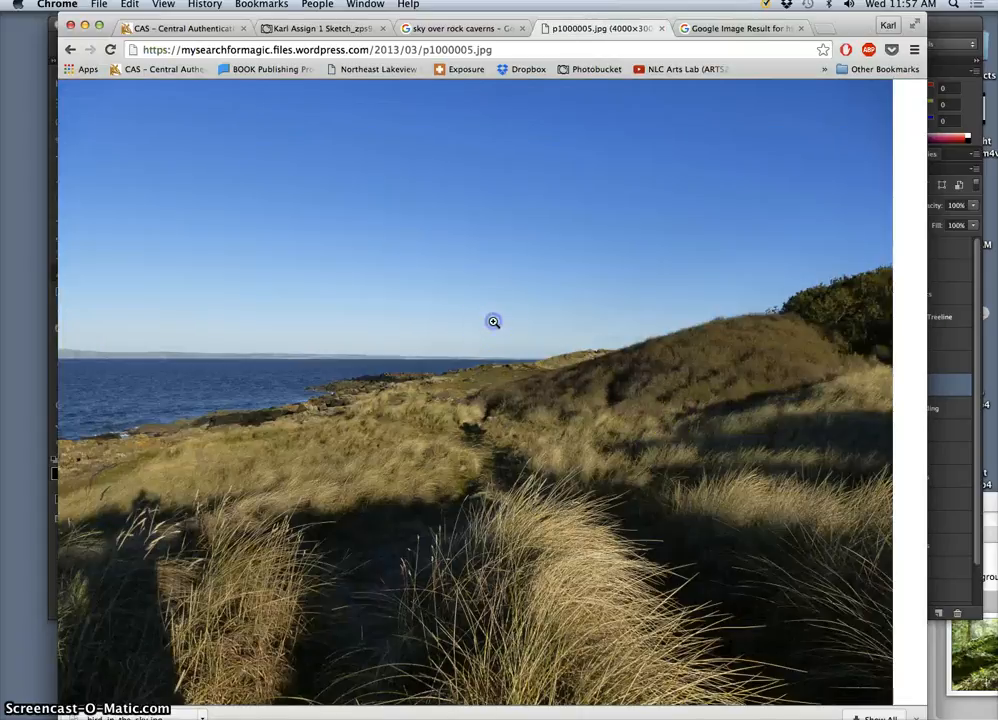
left_click(493, 321)
scroll(510, 147, "up", 2)
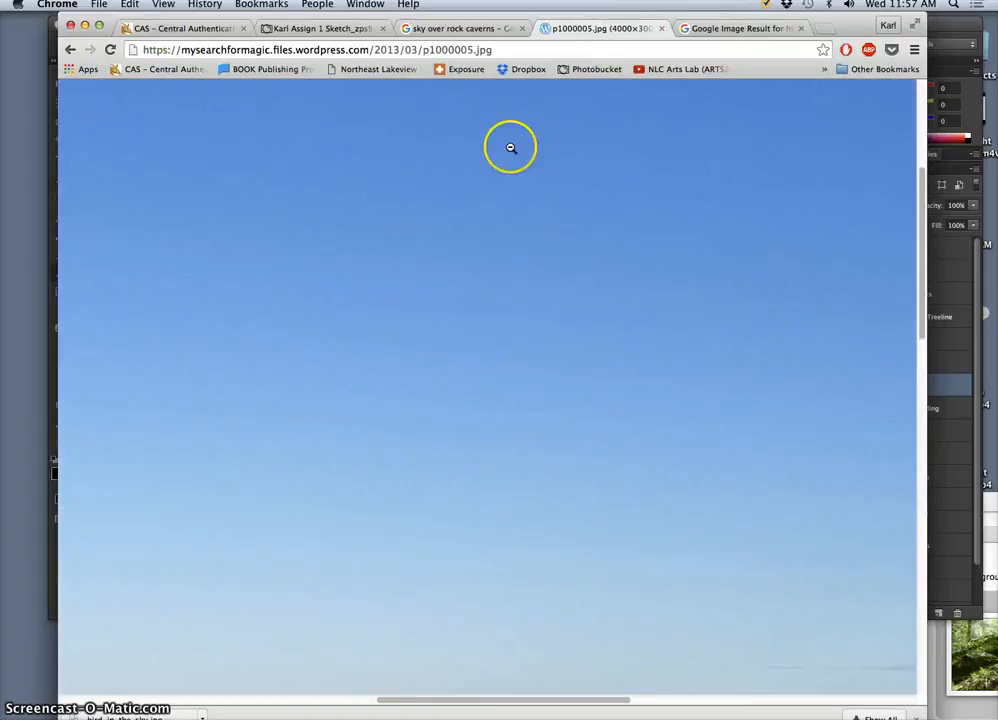
scroll(524, 303, "down", 2)
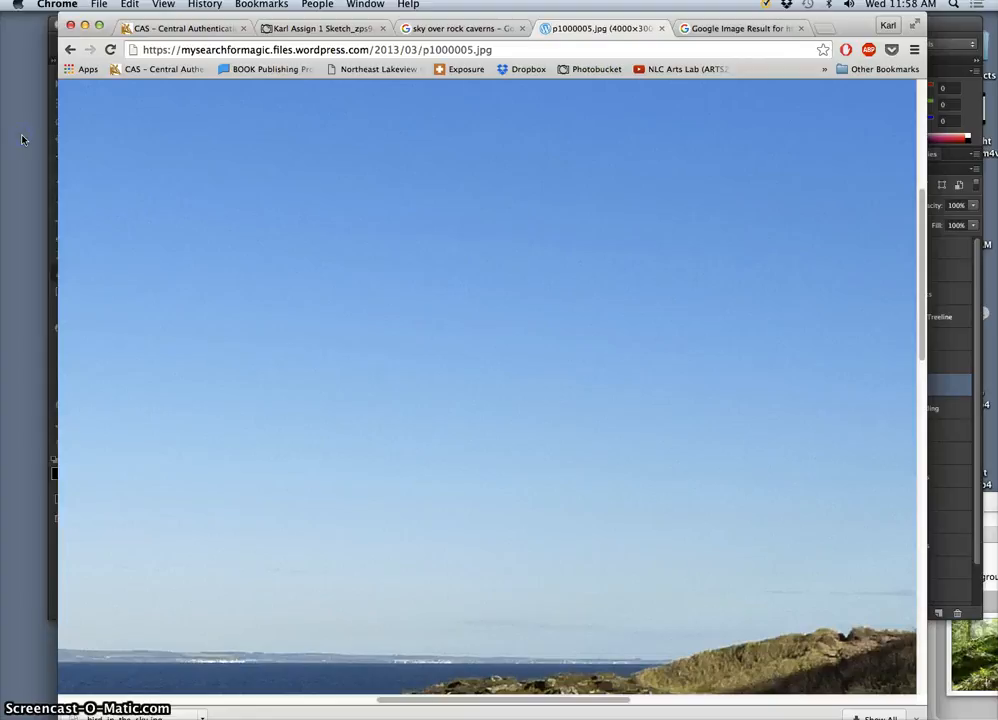
left_click(129, 186)
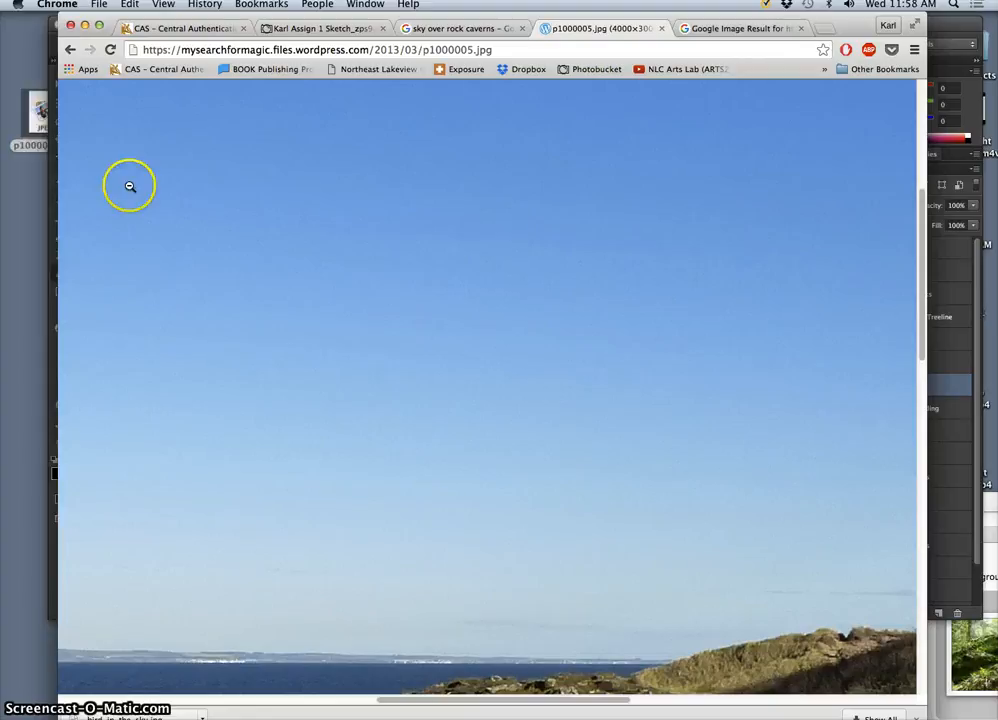
left_click(662, 29)
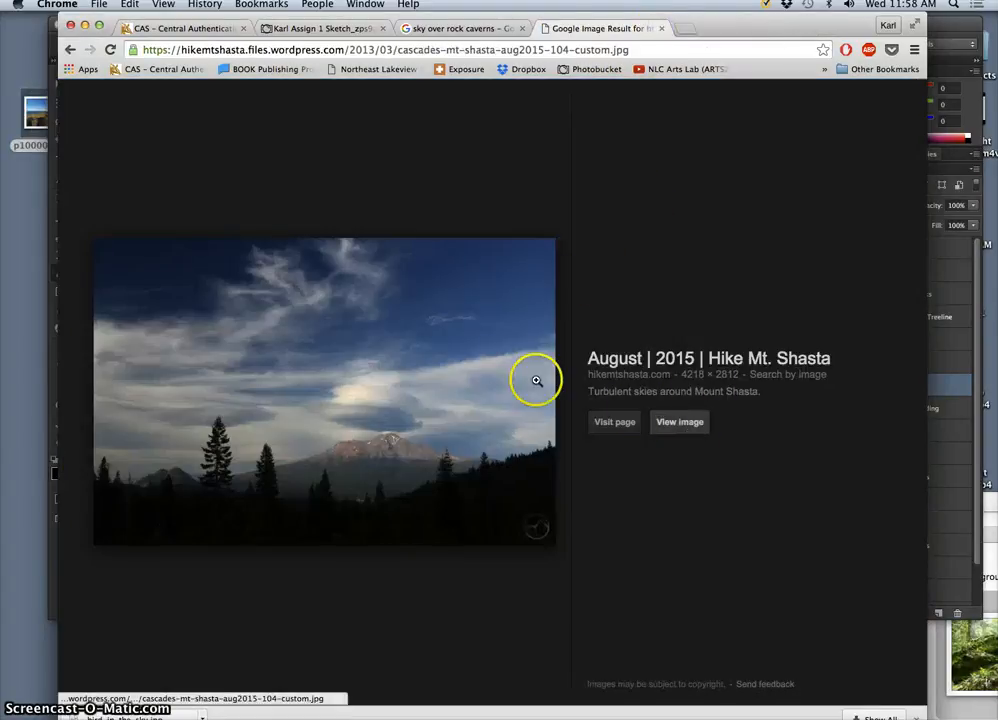
Open the Mount Shasta sky photo at full size, save it to the Desktop, and close its tab
left_click(536, 380)
left_click(450, 316)
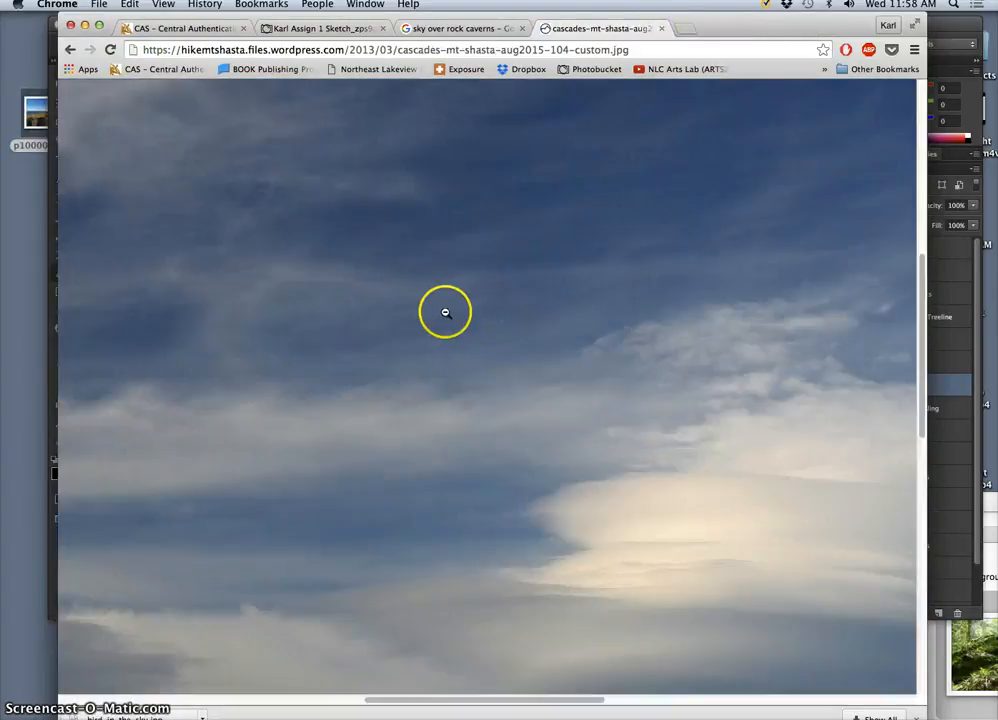
right_click(445, 313)
left_click(474, 335)
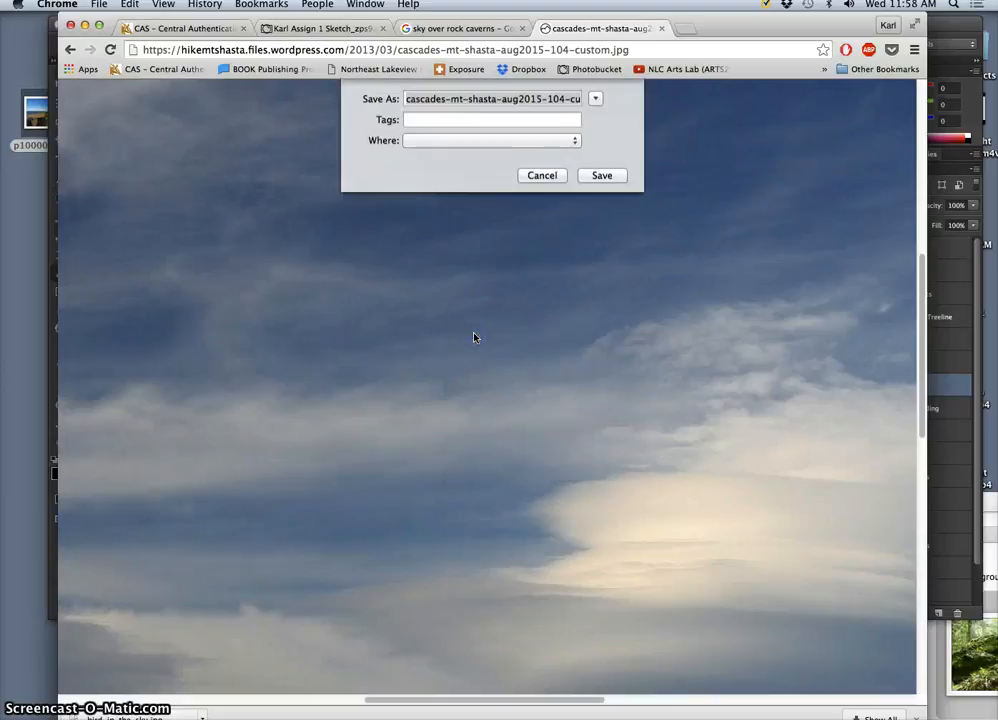
left_click(600, 183)
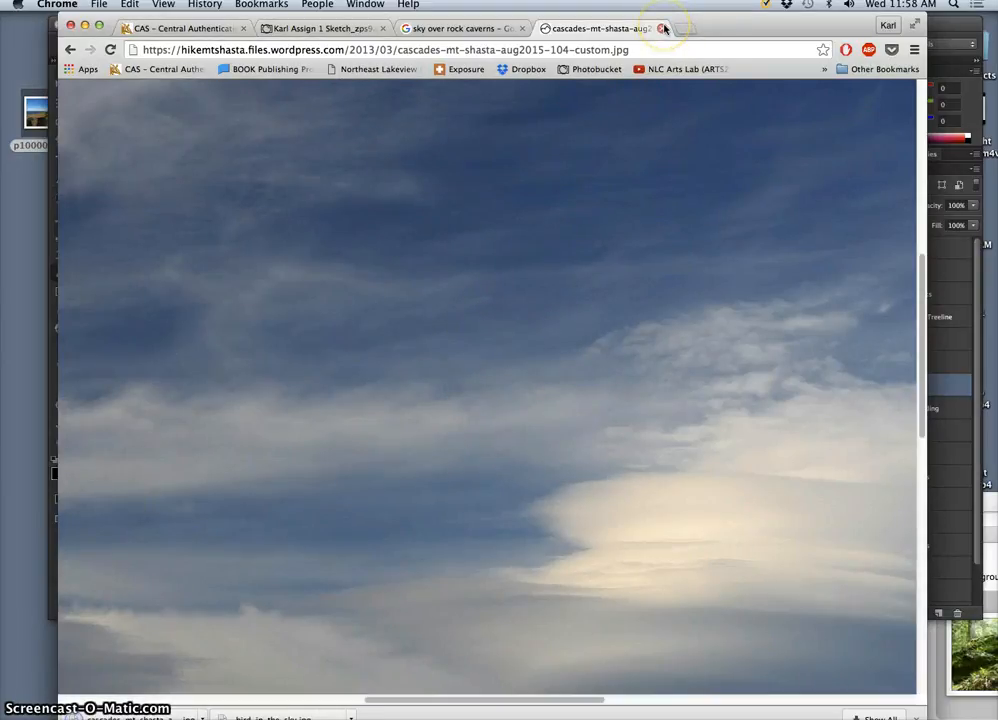
left_click(662, 28)
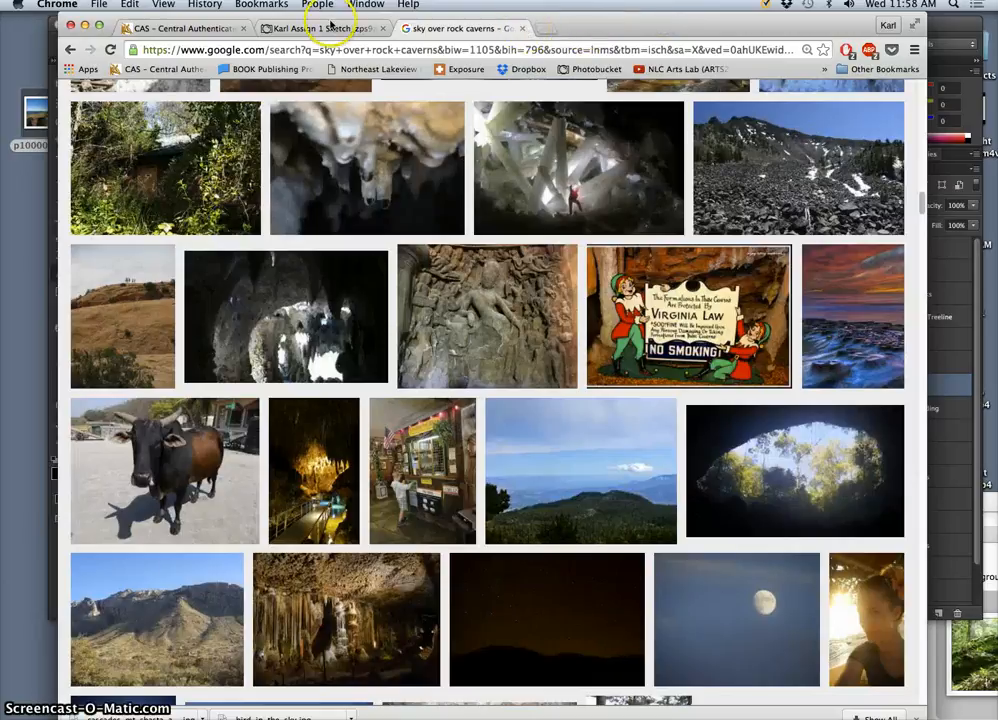
Switch to Photoshop and place p1000005.jpg in the fantasy landscape, scaled to about 87.5% width and 78.5% height over the composition
left_click(86, 26)
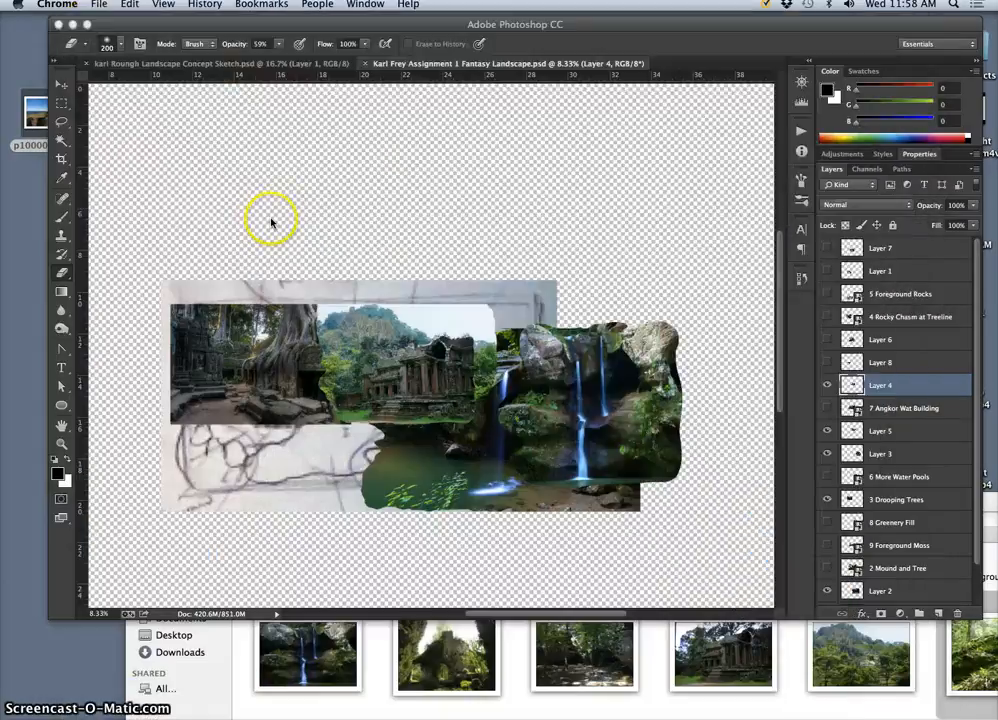
left_click_drag(17, 118, 229, 196)
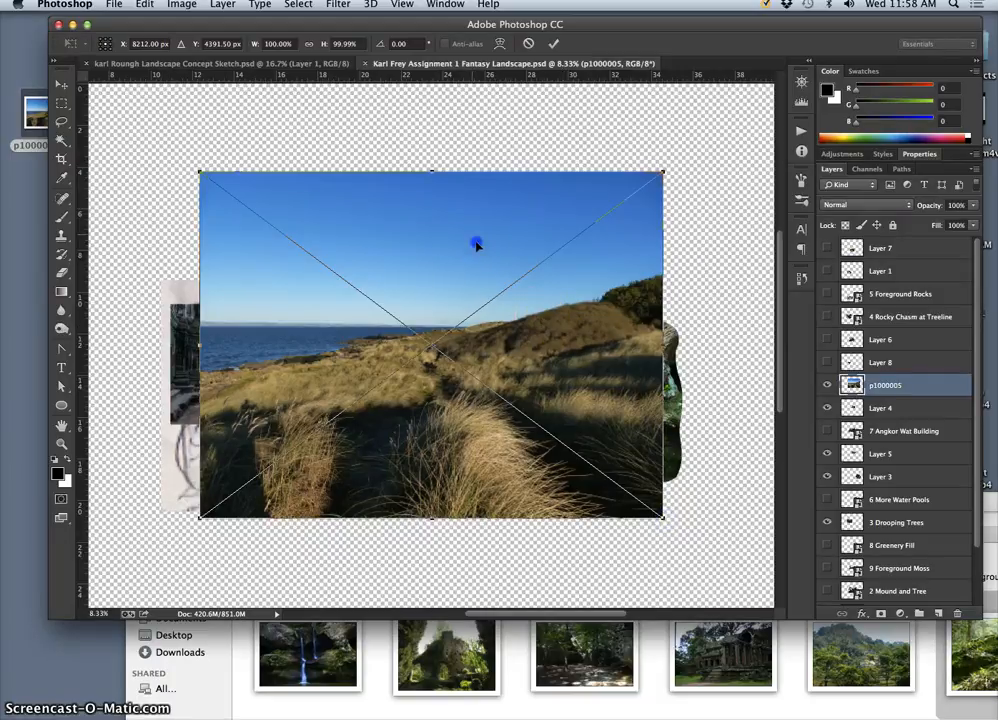
left_click_drag(475, 241, 512, 241)
left_click_drag(700, 535, 651, 498)
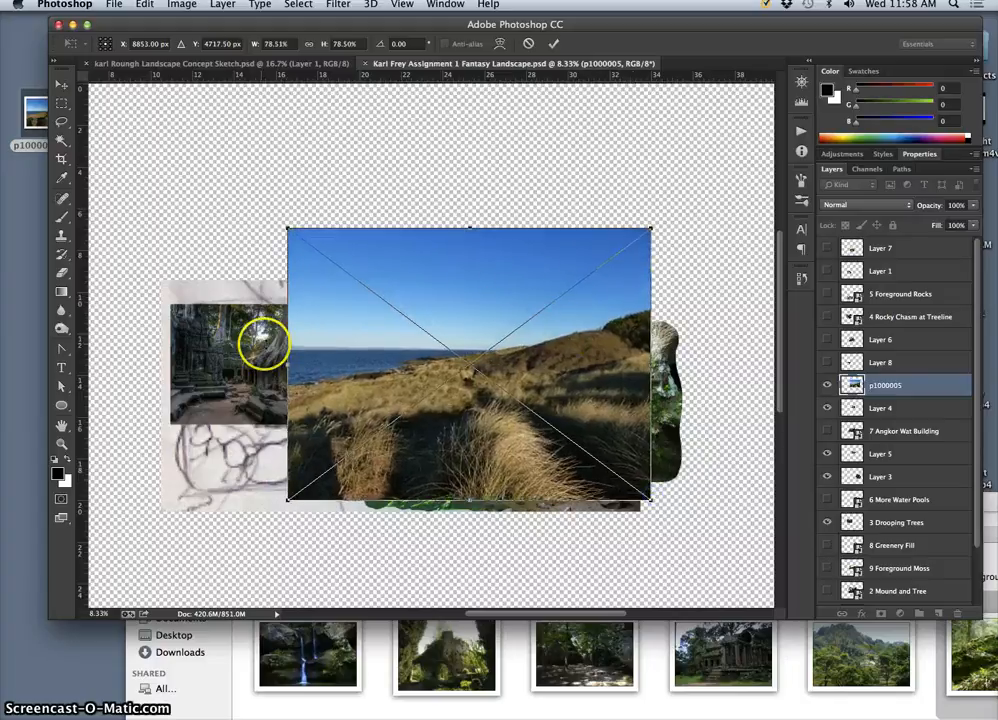
left_click_drag(288, 362, 189, 340)
left_click_drag(393, 343, 404, 369)
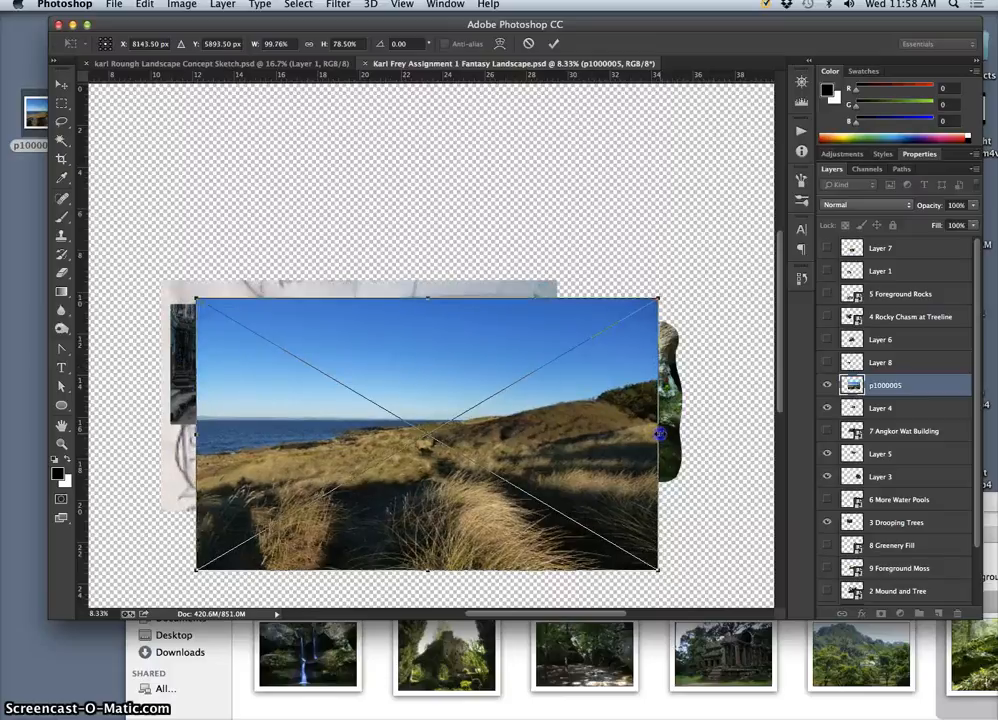
left_click_drag(658, 433, 603, 432)
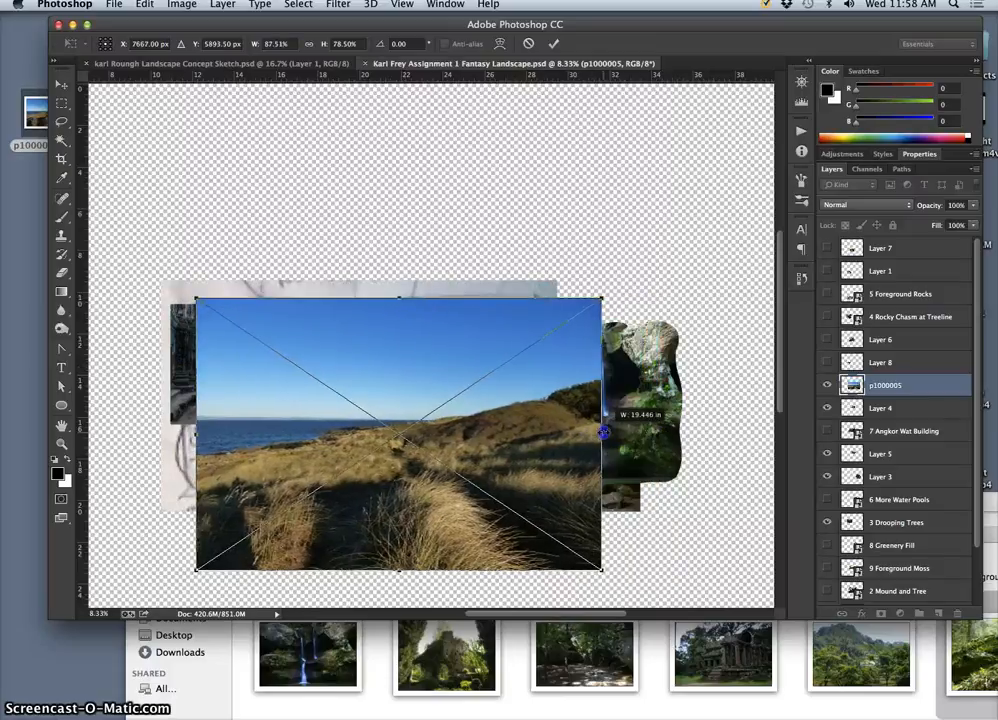
key("Return")
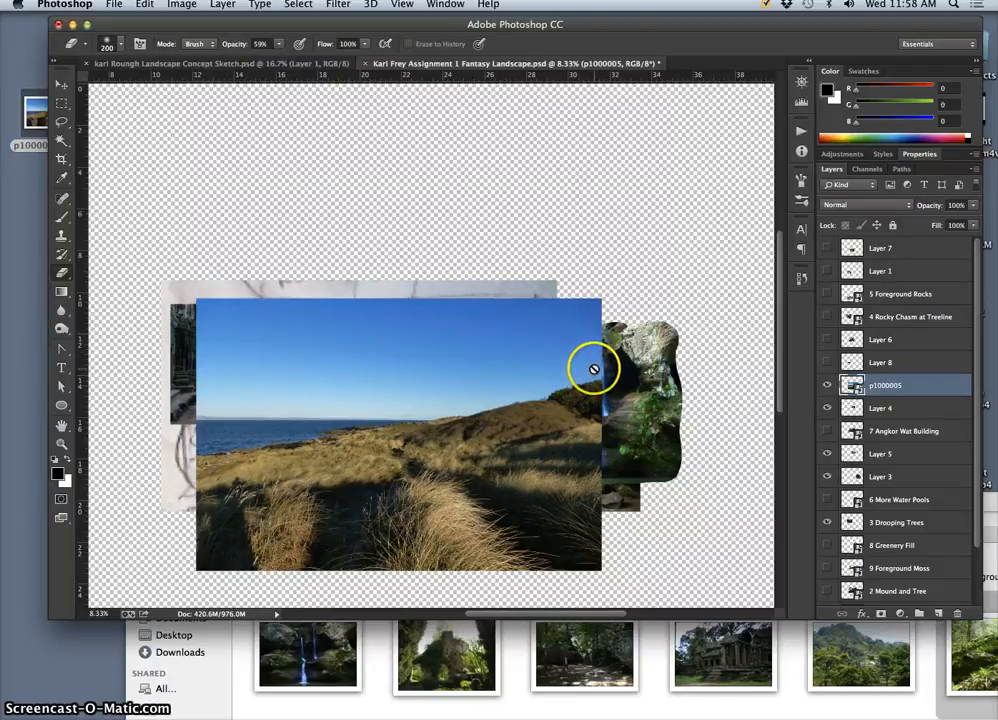
Lasso the blue sky down to the horizon, copy it to a new layer, and hide the p1000005 layer
left_click(61, 122)
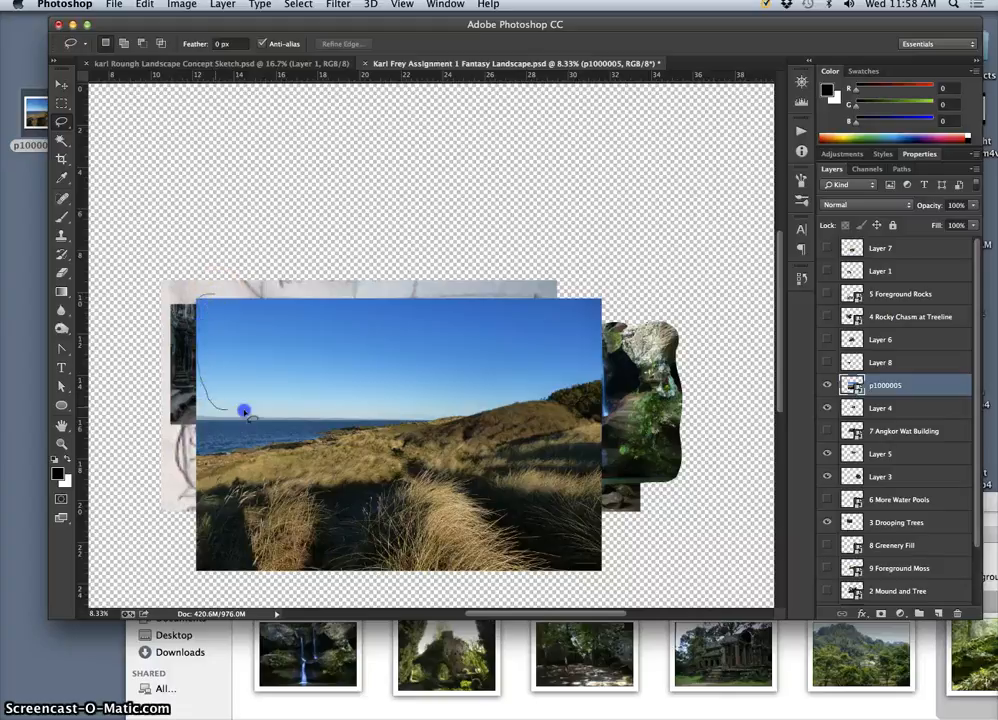
left_click_drag(373, 414, 412, 419)
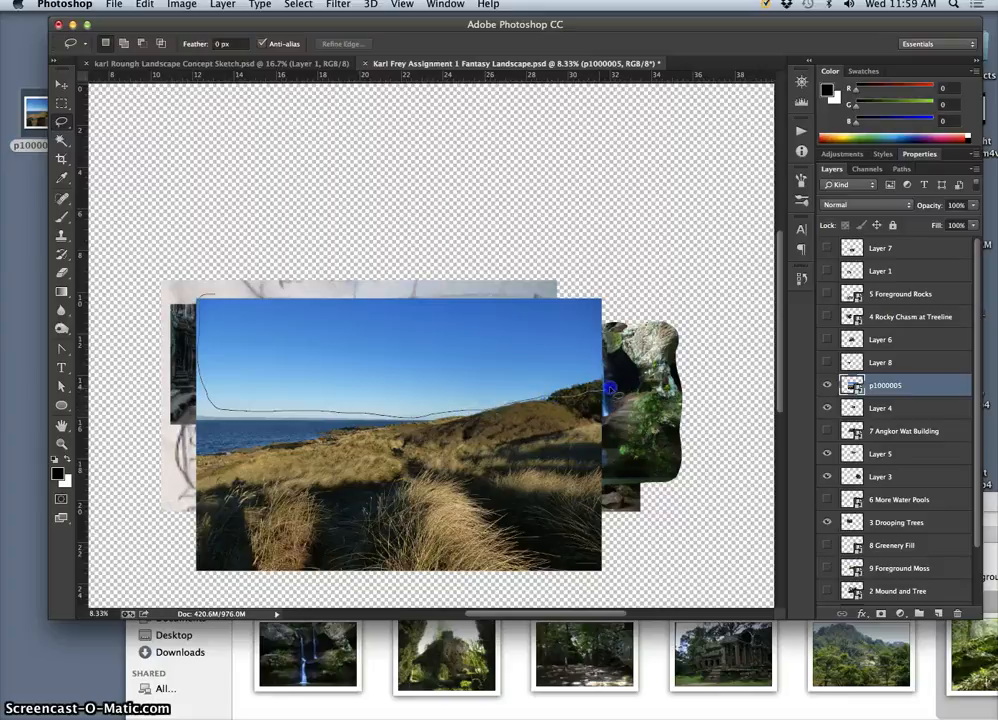
mouse_move(614, 352)
left_mouse_down()
mouse_move(607, 308)
mouse_move(581, 294)
mouse_move(436, 284)
left_mouse_up()
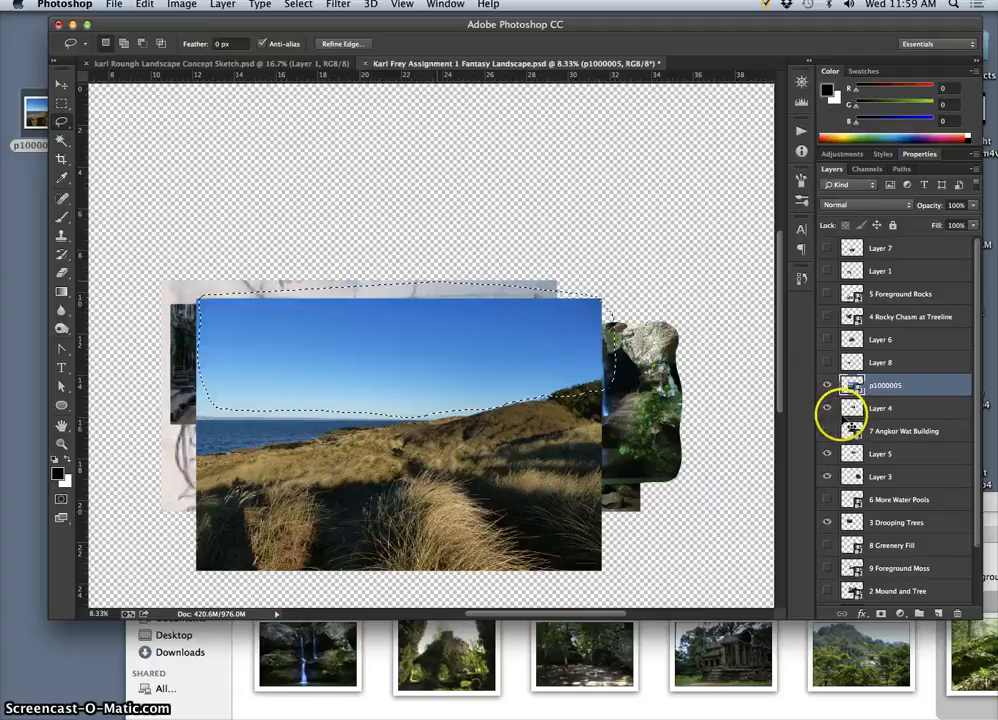
key("ctrl+j")
left_click(825, 410)
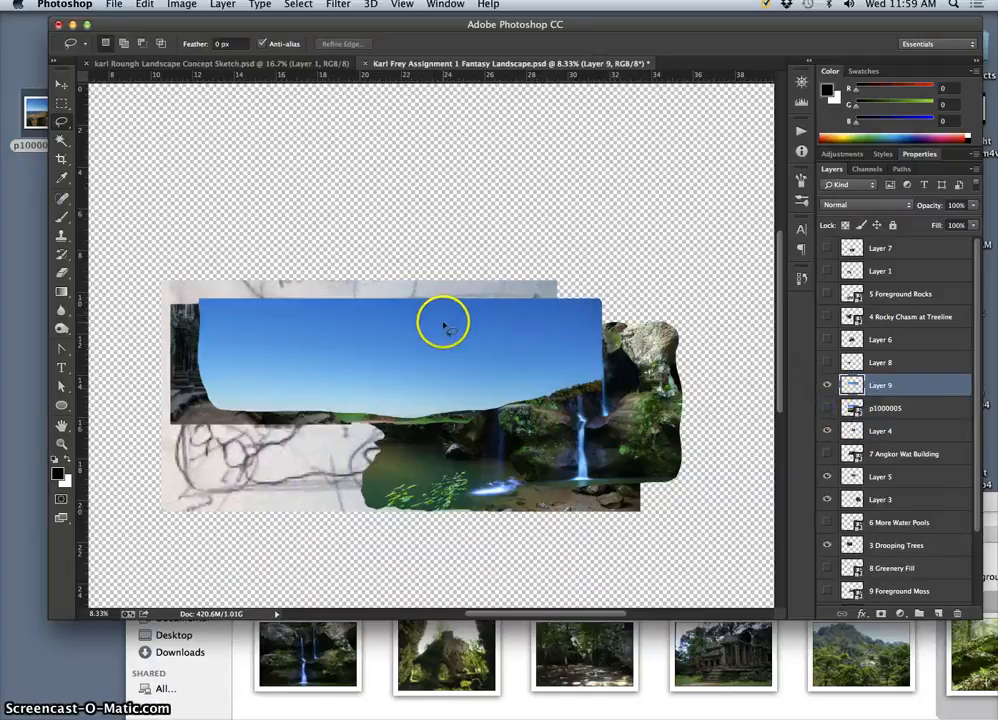
Move the copied sky layer down the stack to directly below the 3 Drooping Trees layer
key("super+bracketleft")
key("super+bracketleft")
key("super+bracketleft")
key("super+bracketleft")
key("super+bracketleft")
key("super+bracketleft")
key("super+bracketleft")
key("super+bracketleft")
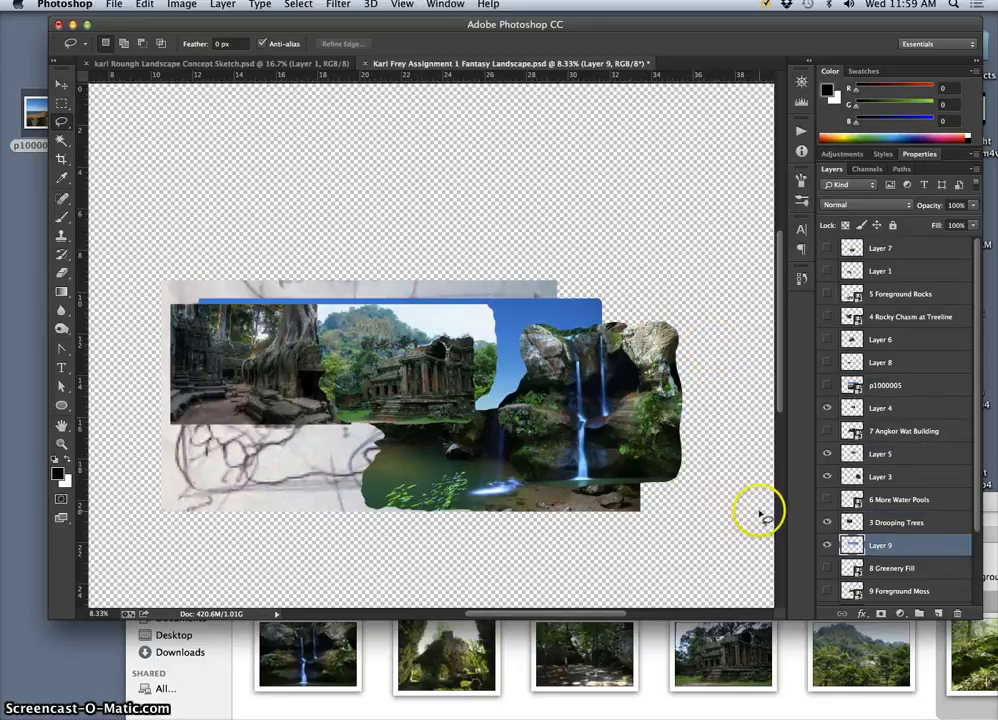
Place bird-in-the-sky.jpg from the desktop above the copied sky layer, scaled to about 37.75% and positioned behind the top of the waterfall rocks
key("F11")
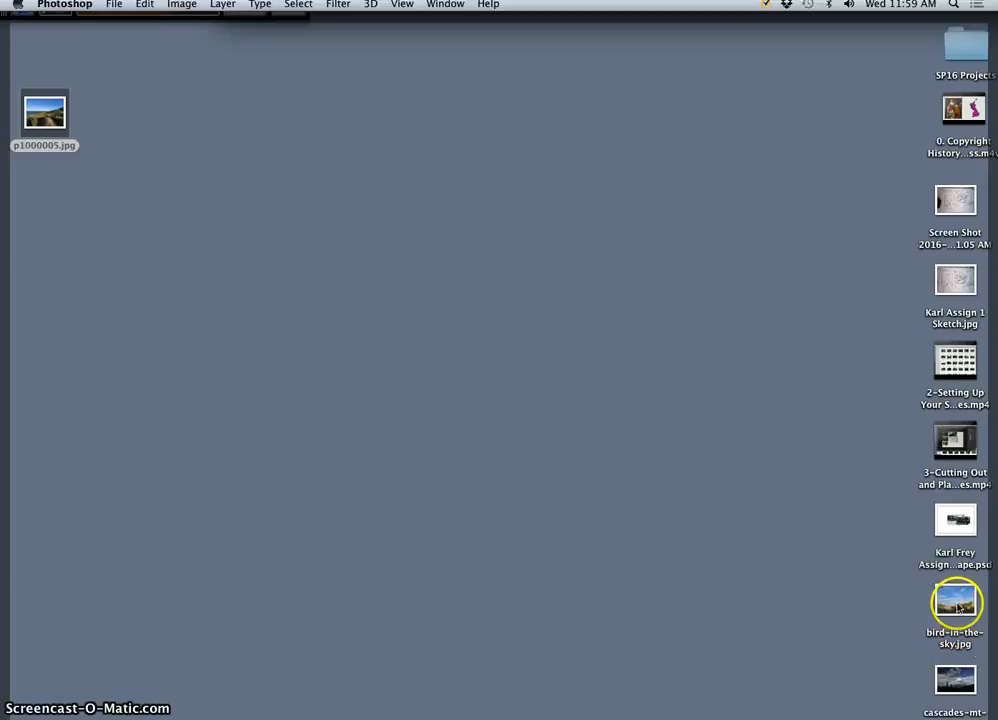
left_click_drag(957, 605, 621, 272)
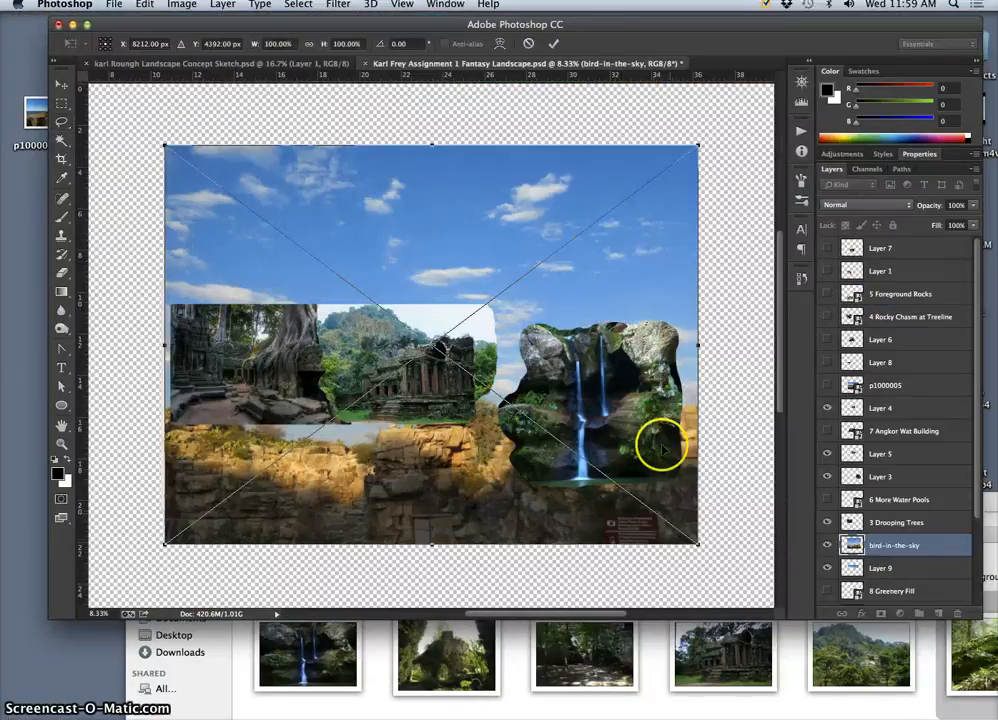
left_click_drag(696, 540, 550, 396)
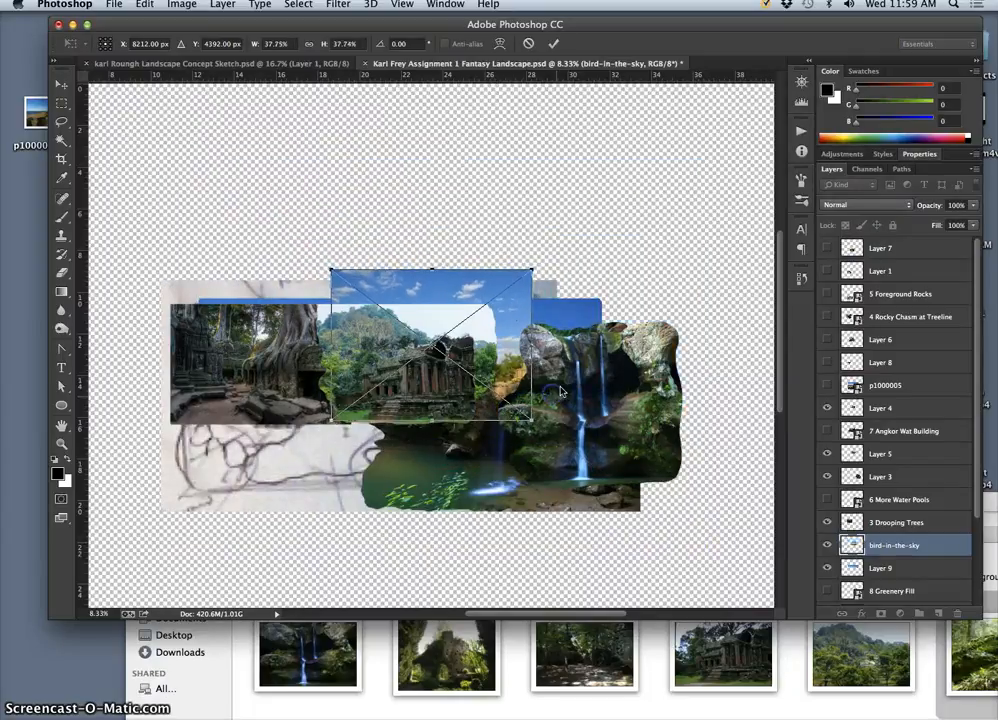
left_click_drag(515, 305, 636, 250)
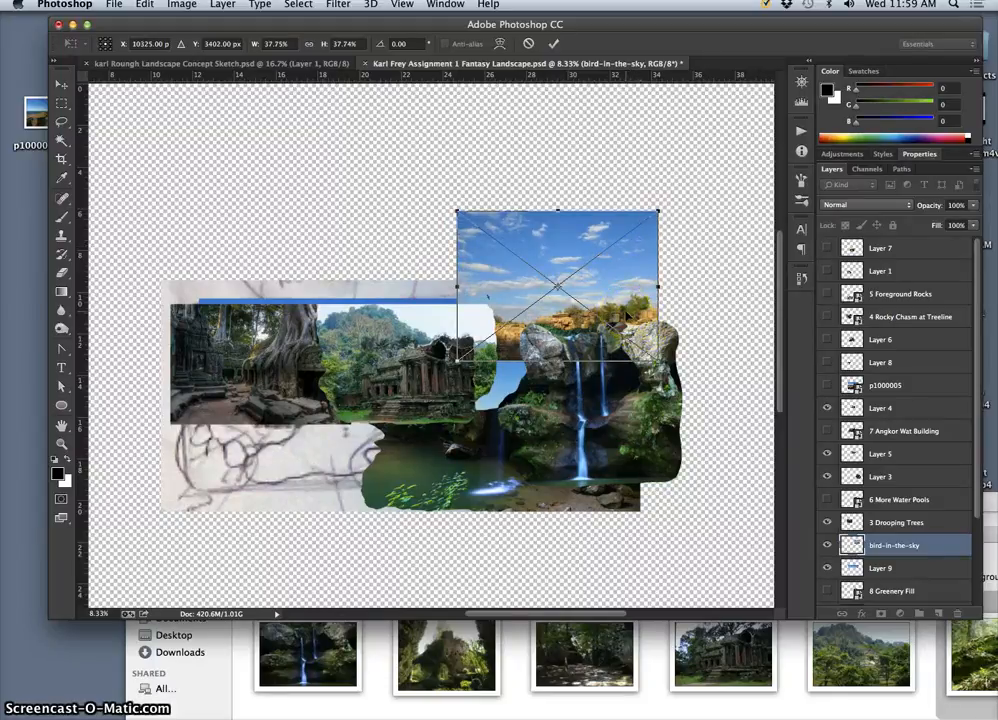
left_click_drag(603, 302, 602, 316)
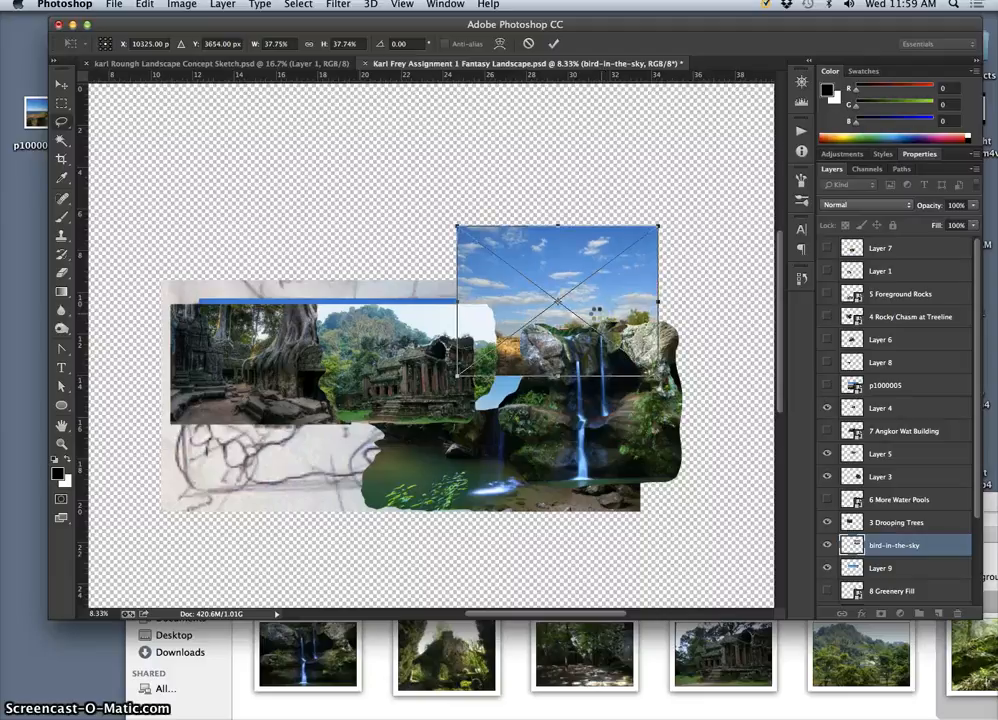
key("l")
left_click(468, 307)
Transform the bird-in-the-sky layer to about 51% width and 46% height, extending it up and toward the temple
key("super+t")
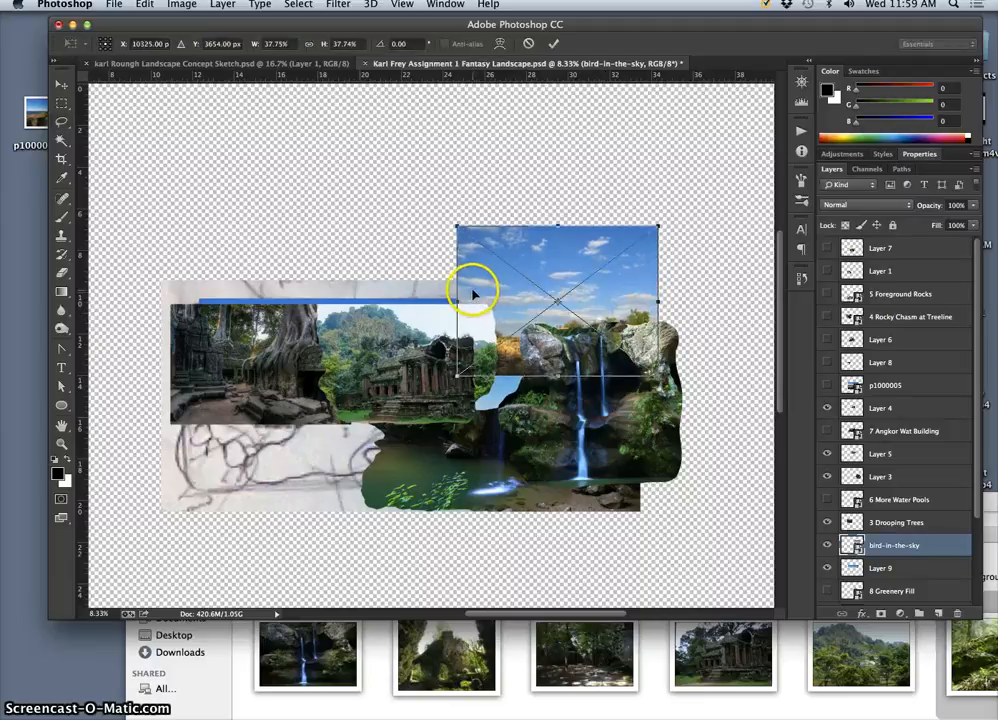
left_click_drag(458, 296, 433, 306)
left_click_drag(434, 226, 383, 198)
left_click_drag(451, 268, 448, 274)
left_click_drag(449, 274, 450, 275)
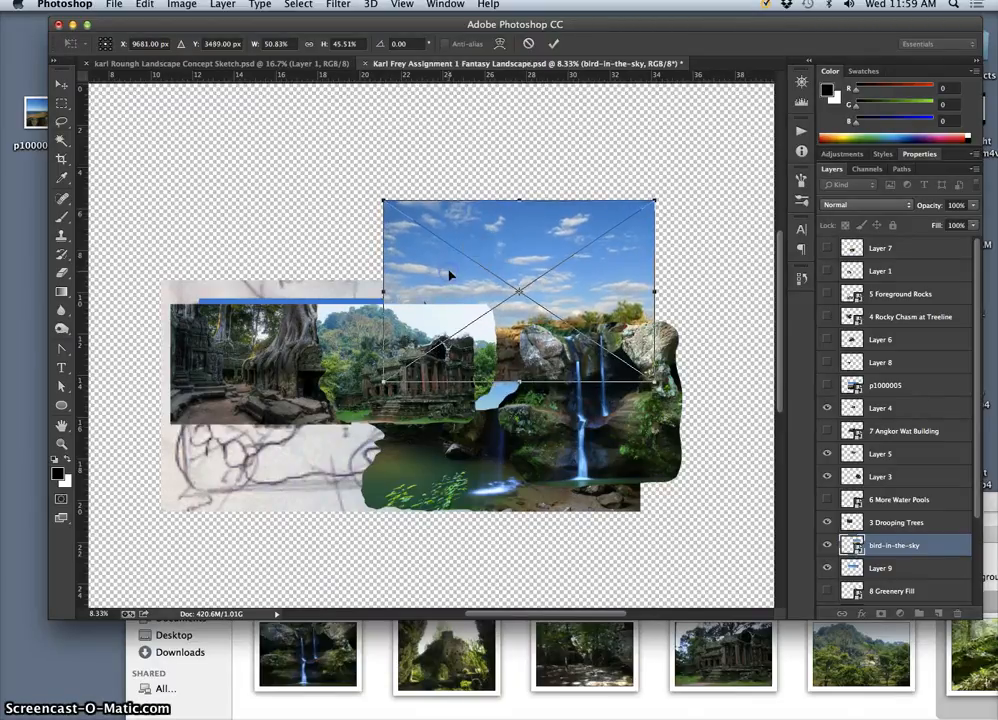
key("Return")
Move the bird-in-the-sky layer up the stack to directly above the 4 Rocky Chasm at Treeline layer
key("l")
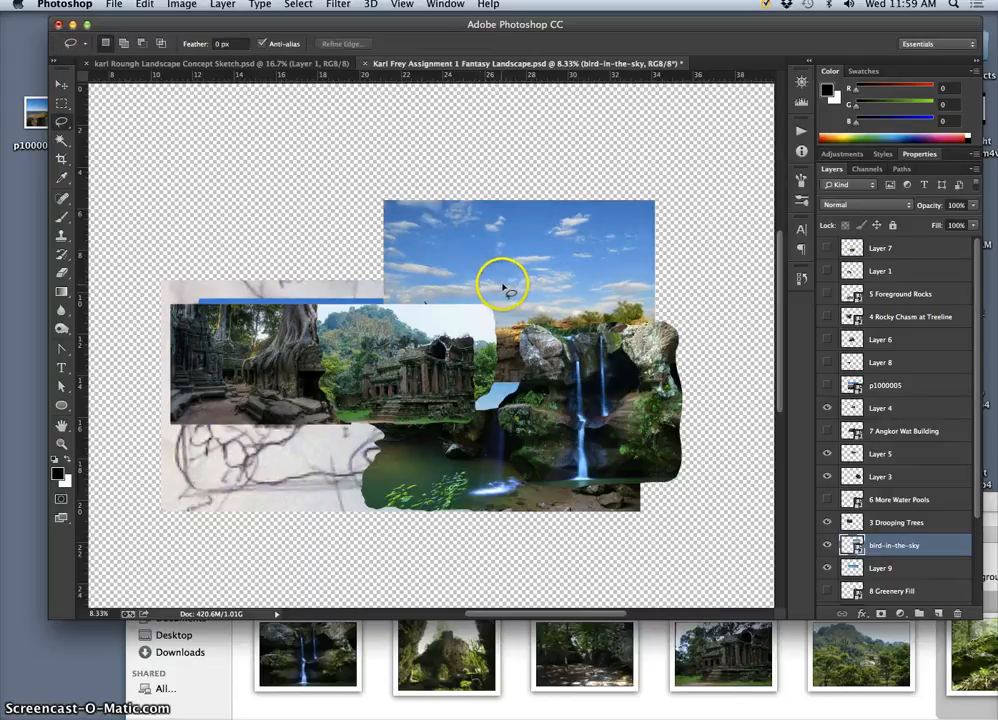
left_click_drag(893, 545, 857, 322)
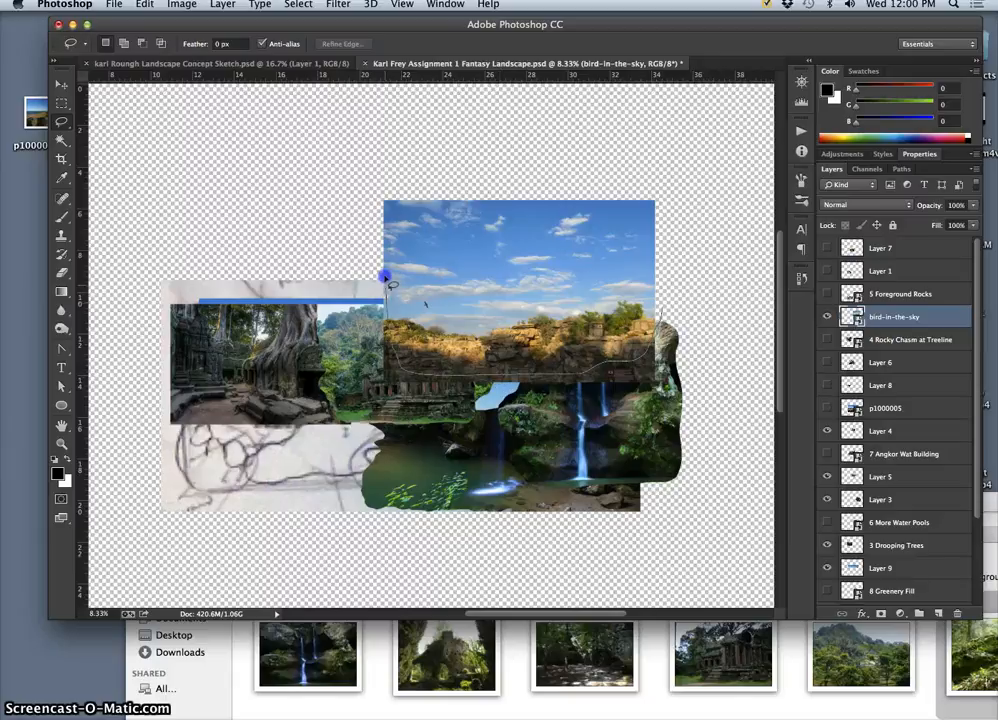
Lasso most of the bird-in-the-sky photo with a rounded outline, copy it to a new layer, and hide the original
left_click_drag(394, 252, 465, 217)
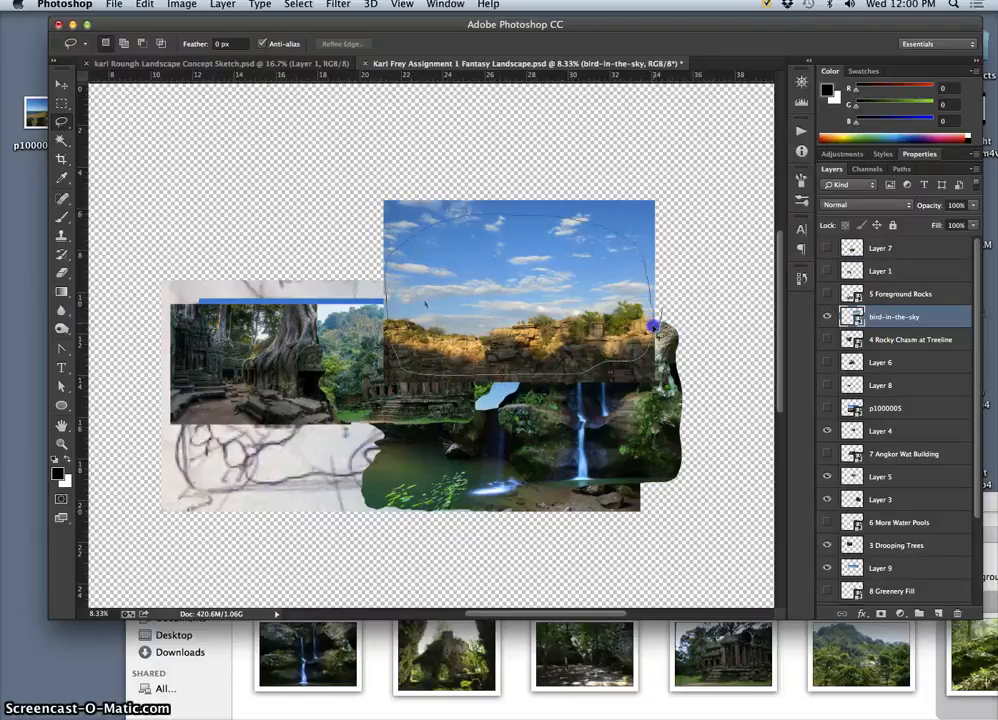
left_click_drag(652, 330, 648, 361)
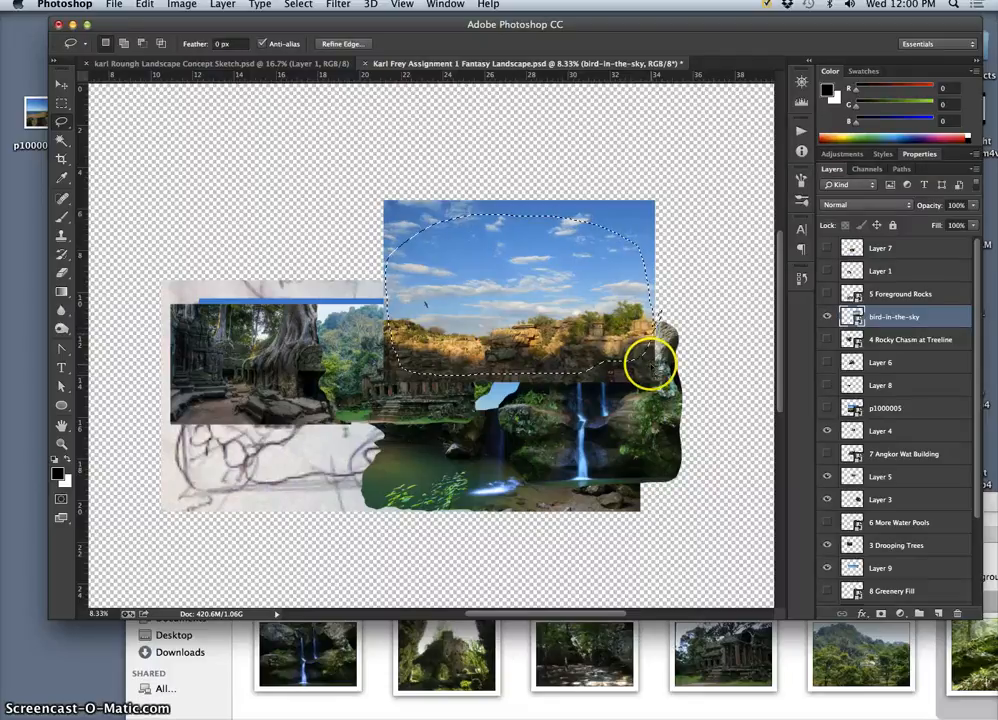
key("ctrl+j")
left_click(827, 339)
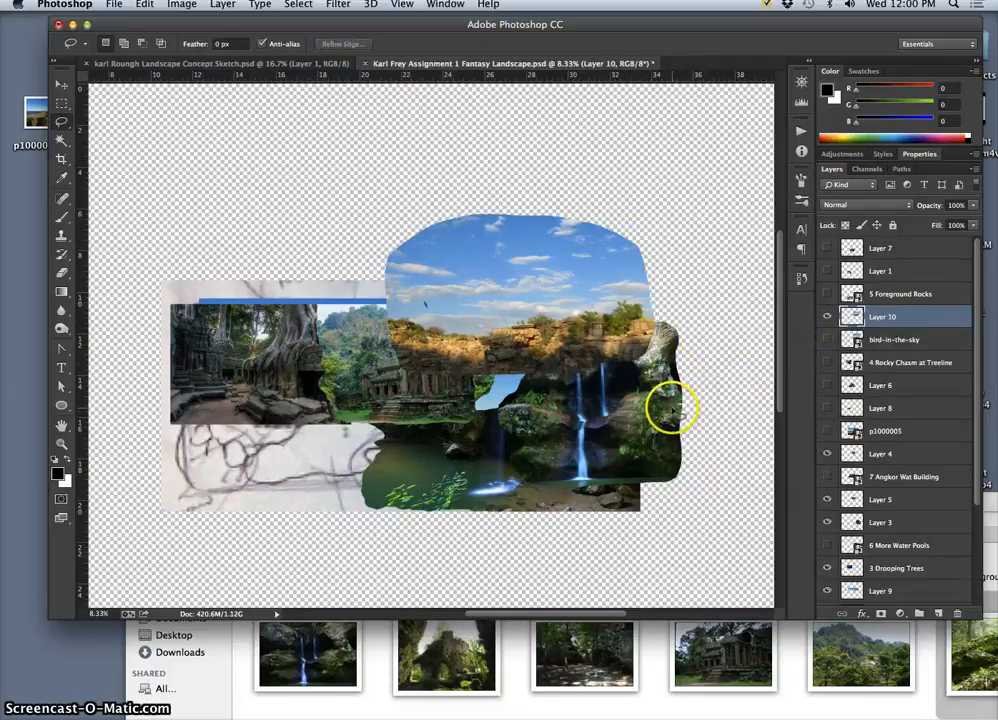
Place the cascades-mt-shasta photo from the desktop, scaled to about 41% width and 27% height, across the upper part of the composition
key("F11")
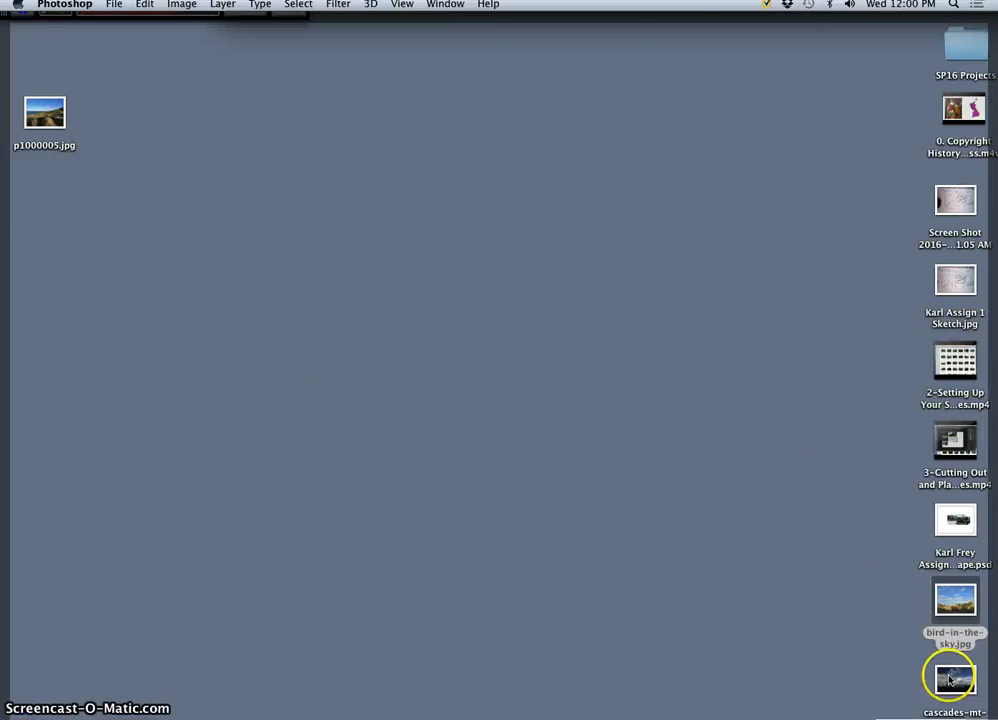
left_click_drag(951, 679, 666, 316)
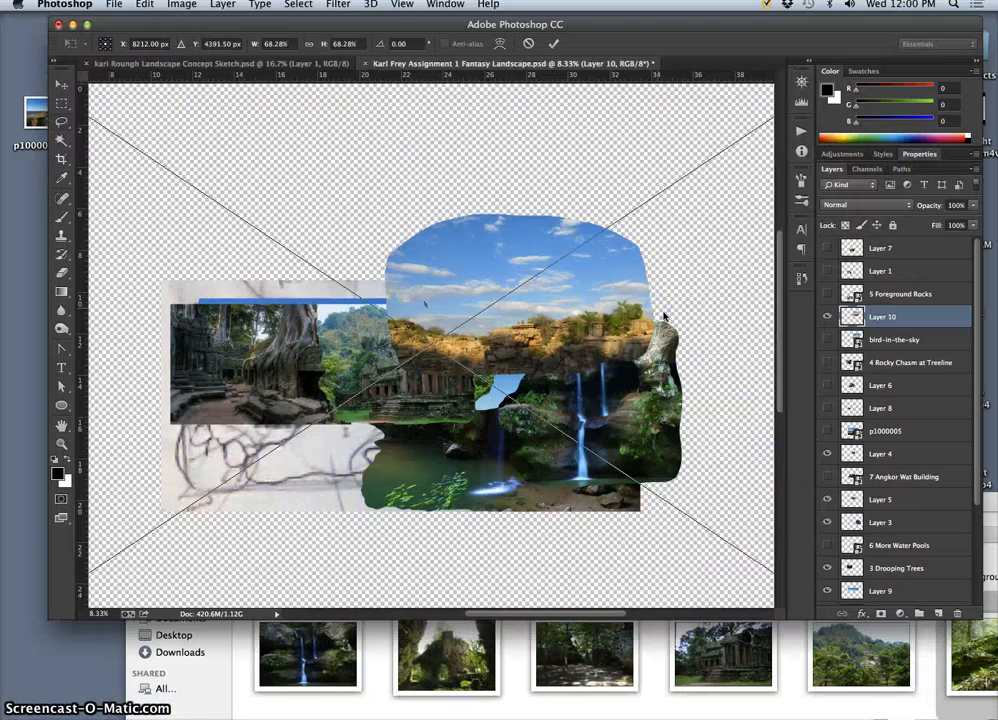
key("super+minus")
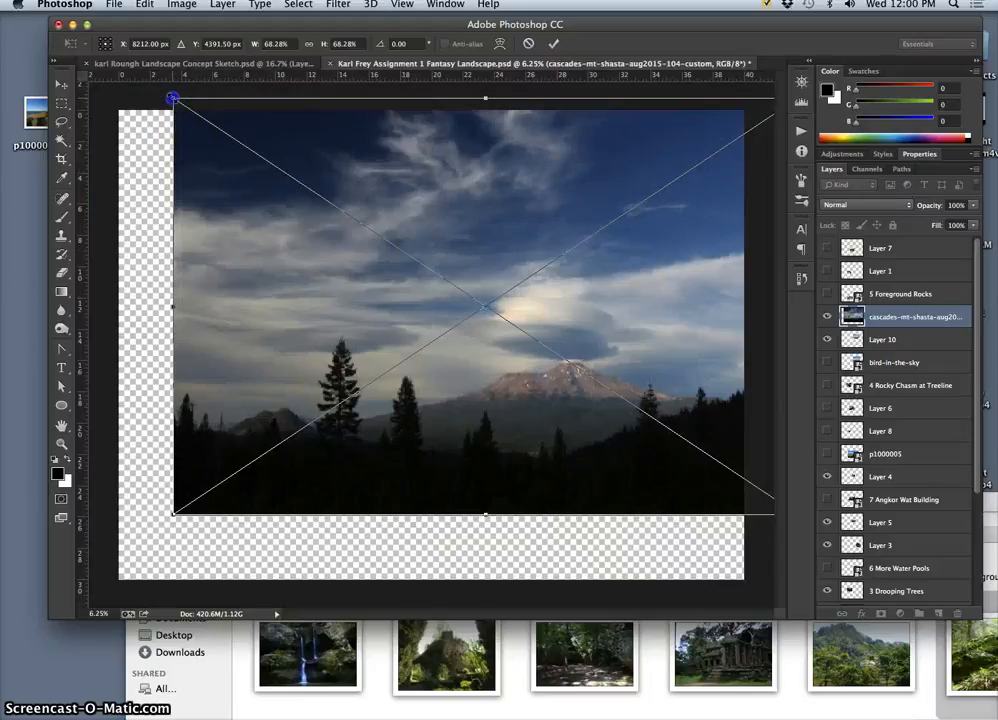
left_click_drag(173, 98, 316, 430)
left_click_drag(443, 443, 426, 294)
left_click_drag(469, 368, 644, 480)
left_click_drag(448, 482, 452, 401)
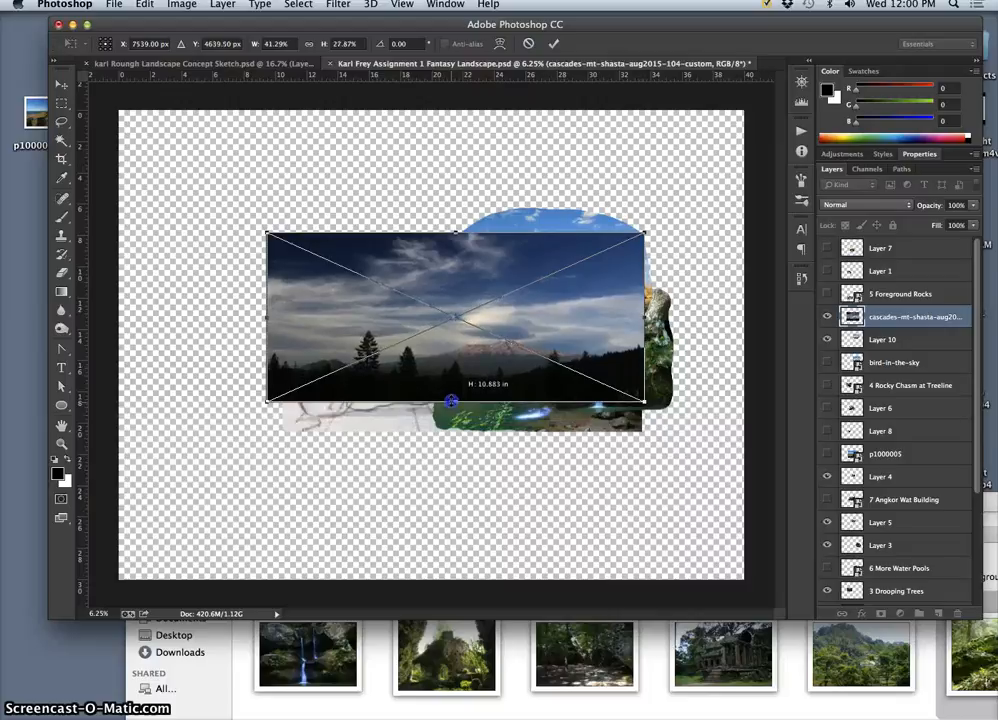
left_click_drag(459, 312, 468, 280)
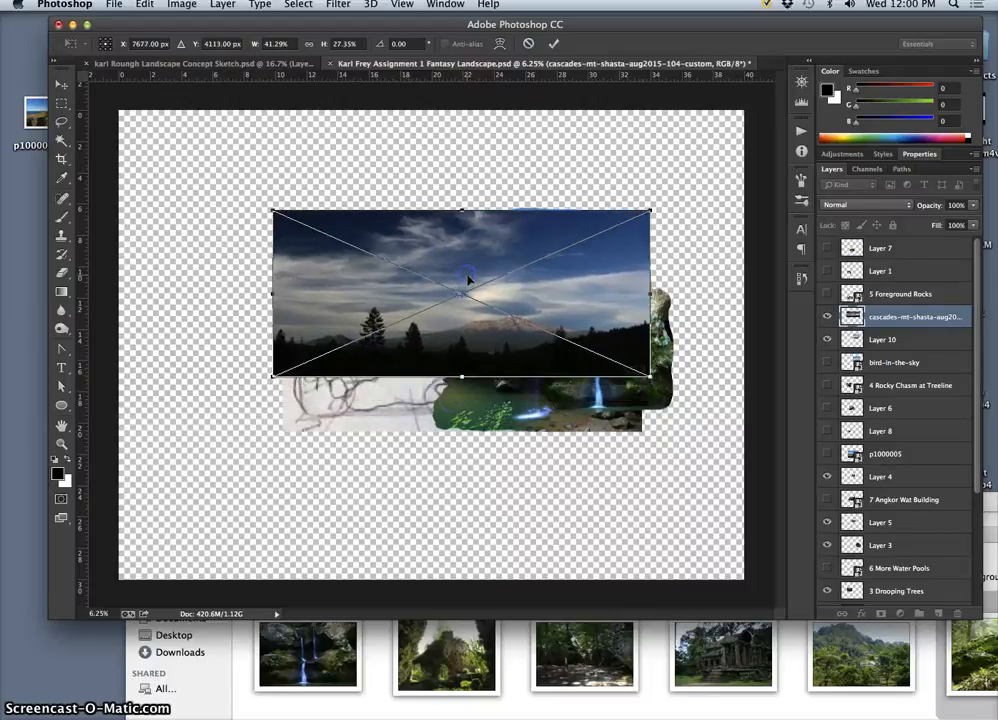
key("Return")
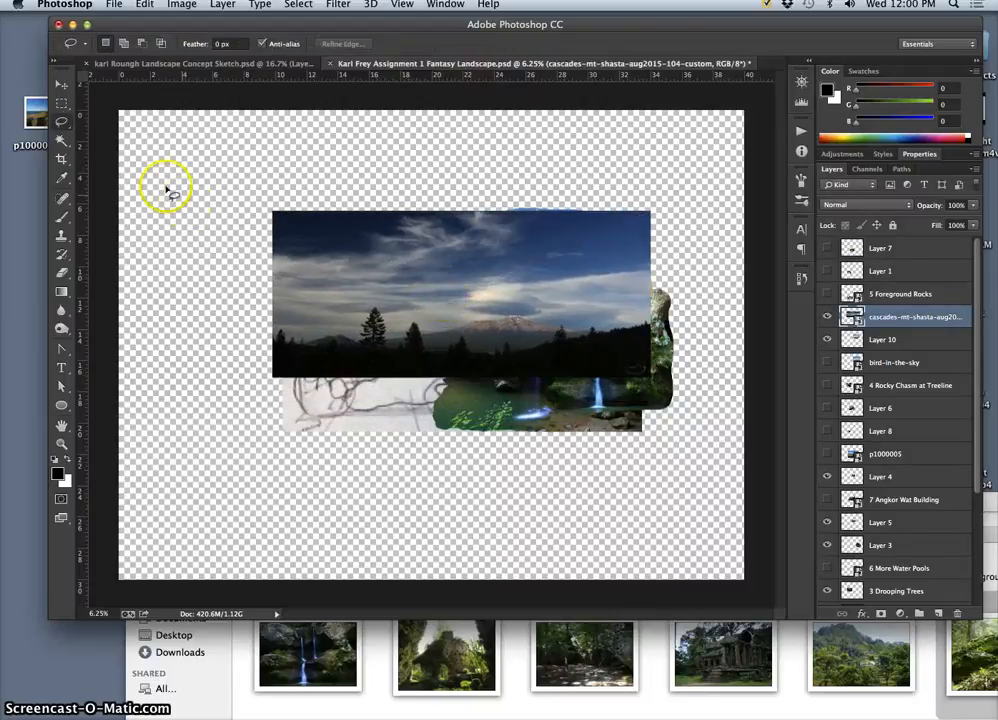
Lasso the cloudy sky above the treeline and mountain, copy it to a new layer, and hide the cascades-mt-shasta original
left_click_drag(580, 218, 501, 215)
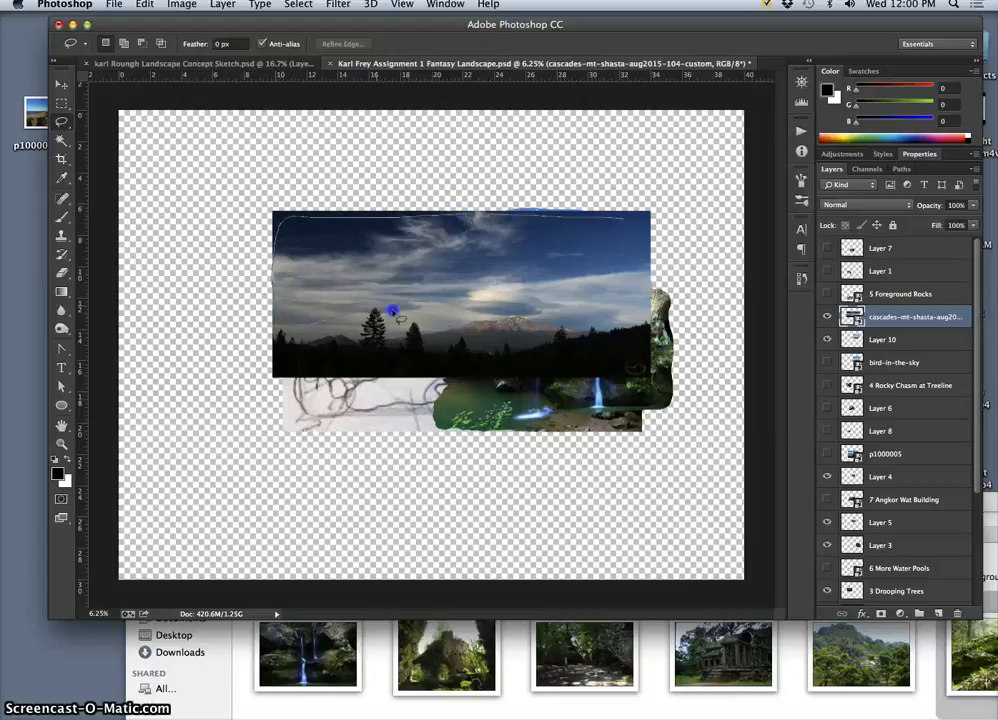
left_click_drag(474, 312, 530, 308)
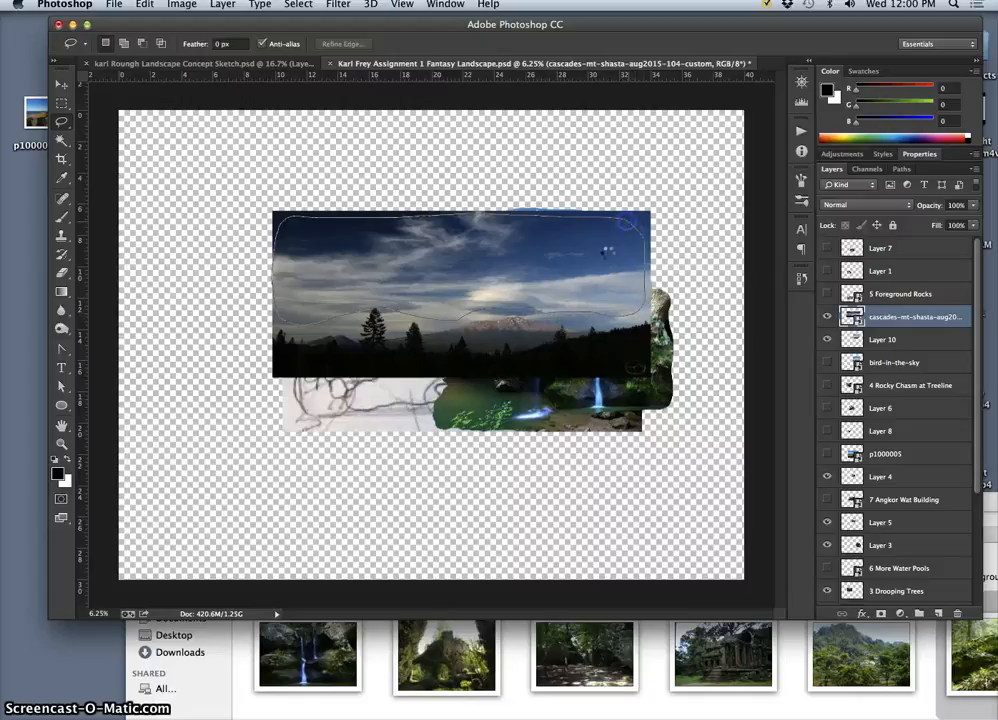
left_click_drag(607, 252, 575, 296)
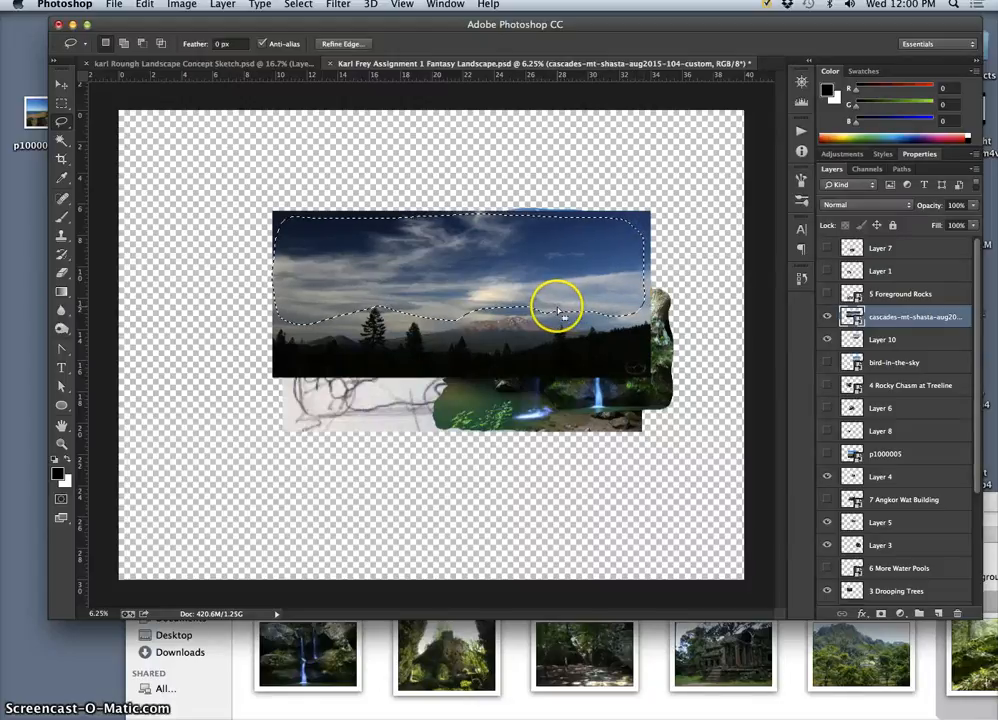
left_click_drag(451, 318, 449, 320)
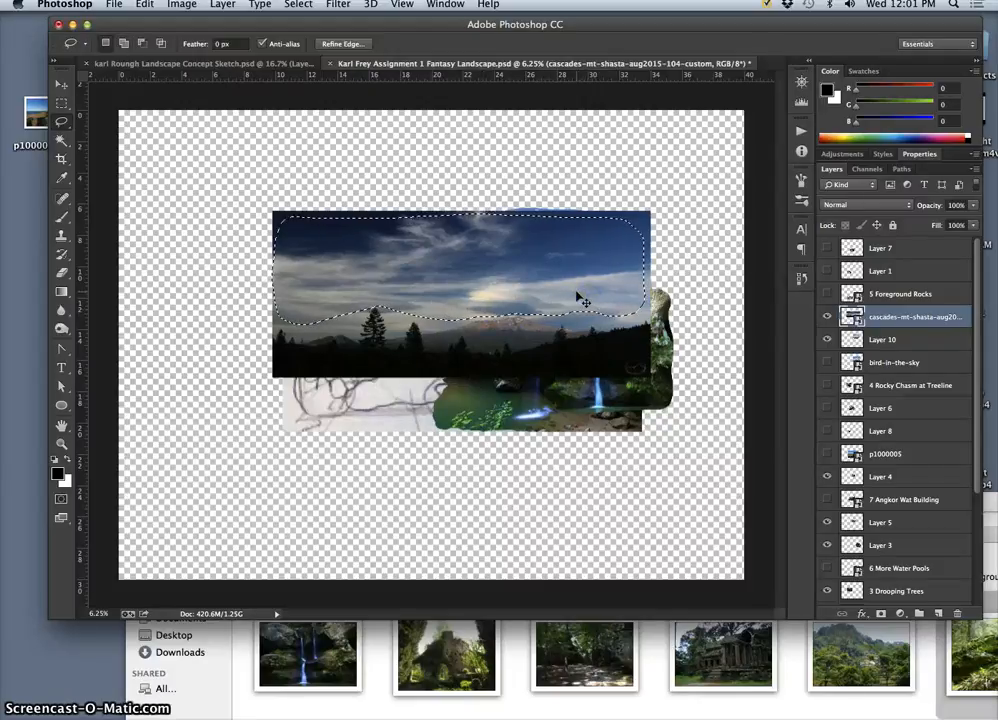
key("super+j")
left_click(827, 340)
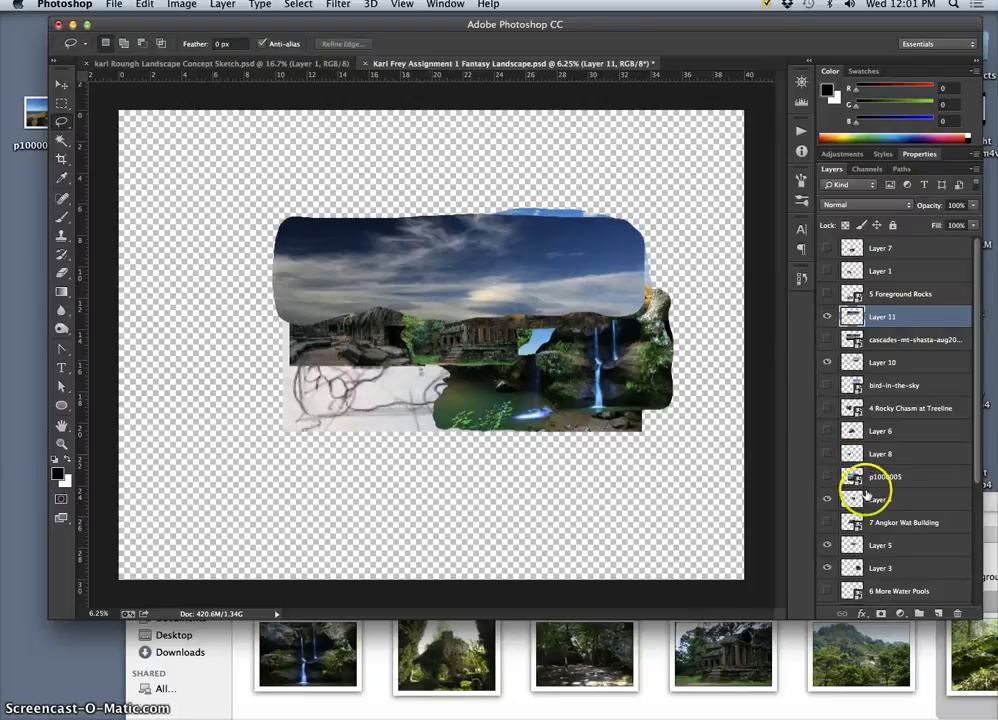
Hide Layer 4, Layer 5, Layer 3, Layer 2 and 3 Drooping Trees, keeping only the sky cutouts and the sketch visible
left_click_drag(827, 510, 829, 590)
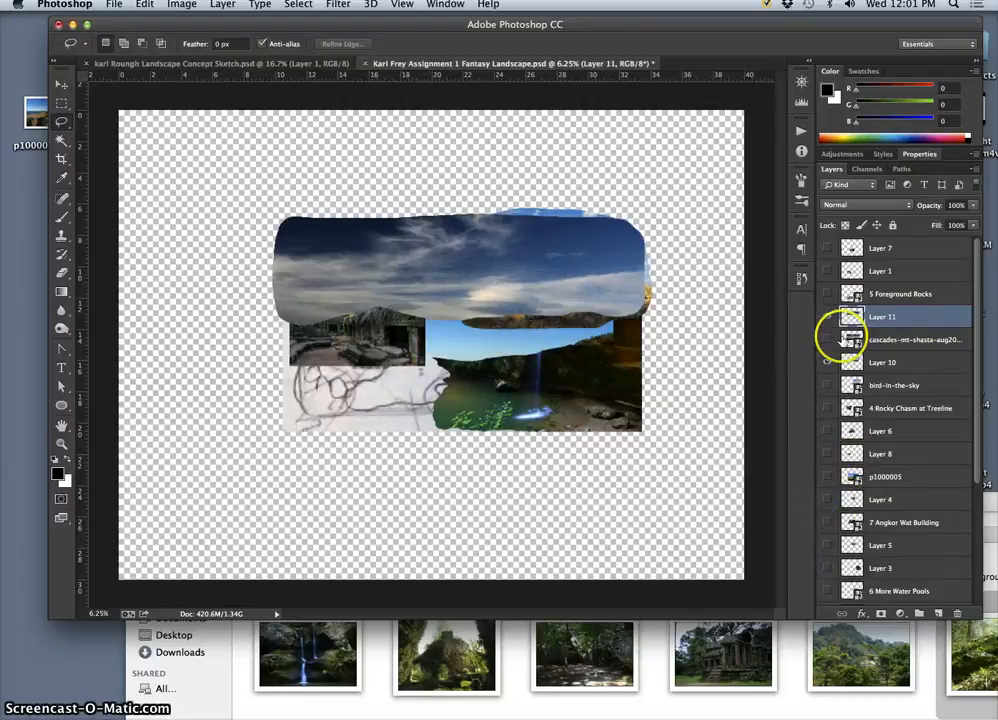
left_click(826, 362)
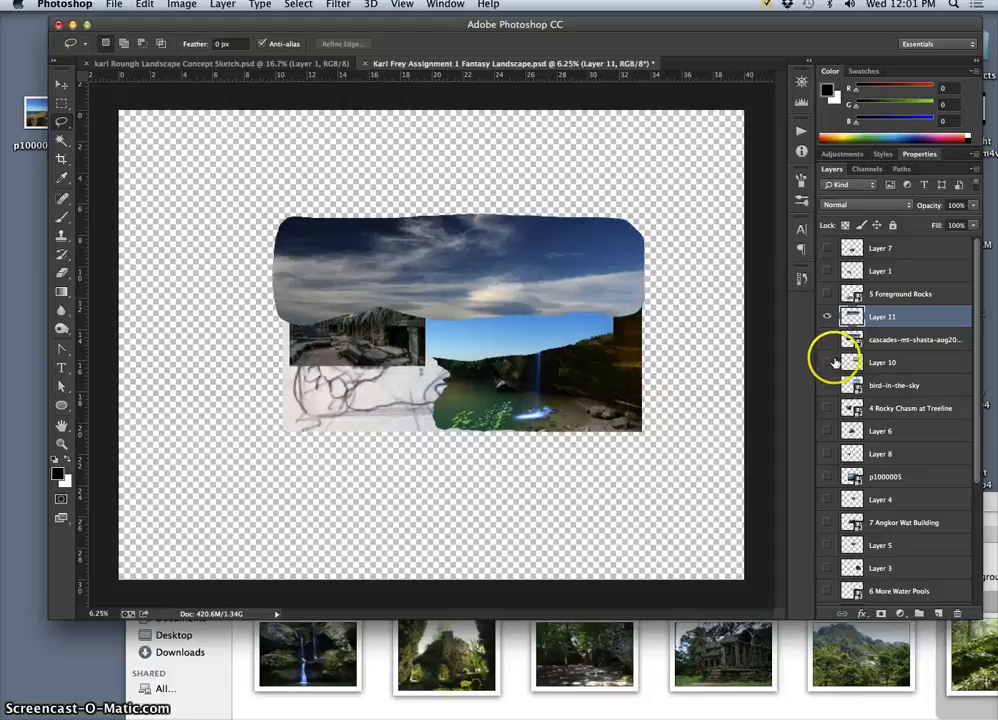
left_click(827, 362)
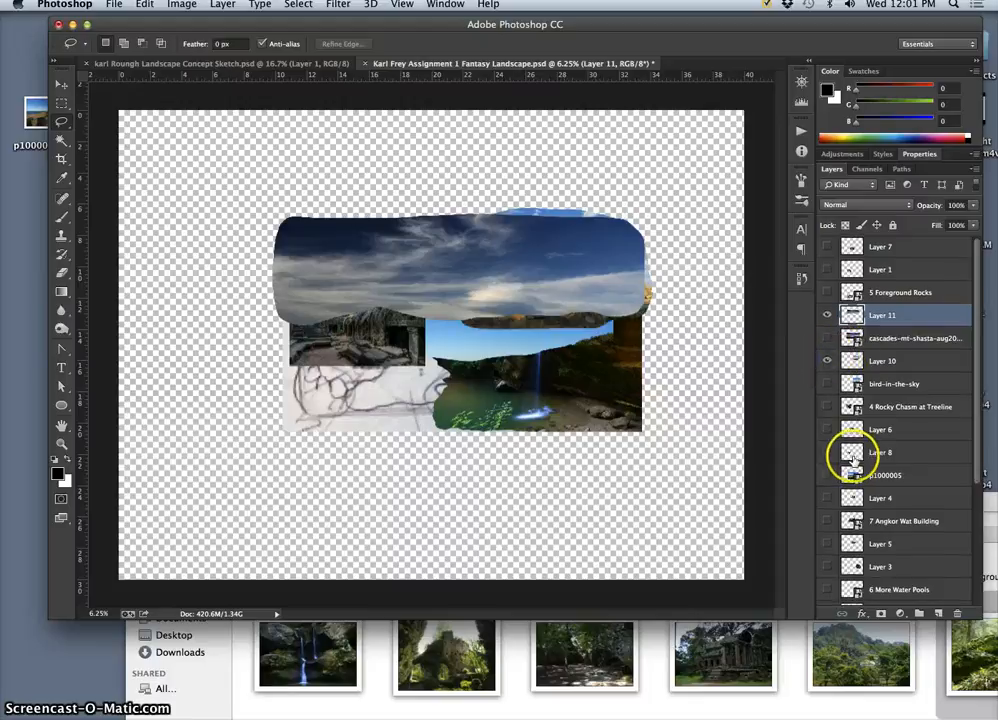
scroll(850, 456, "down", 4)
left_click(828, 569)
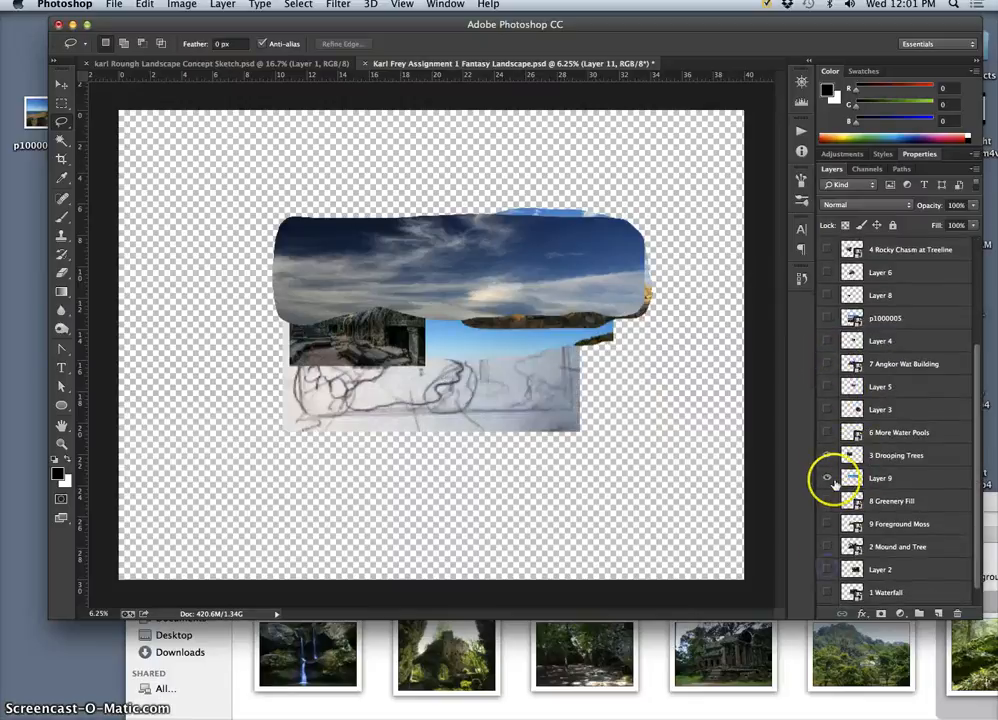
left_click(826, 455)
scroll(840, 508, "down", 1)
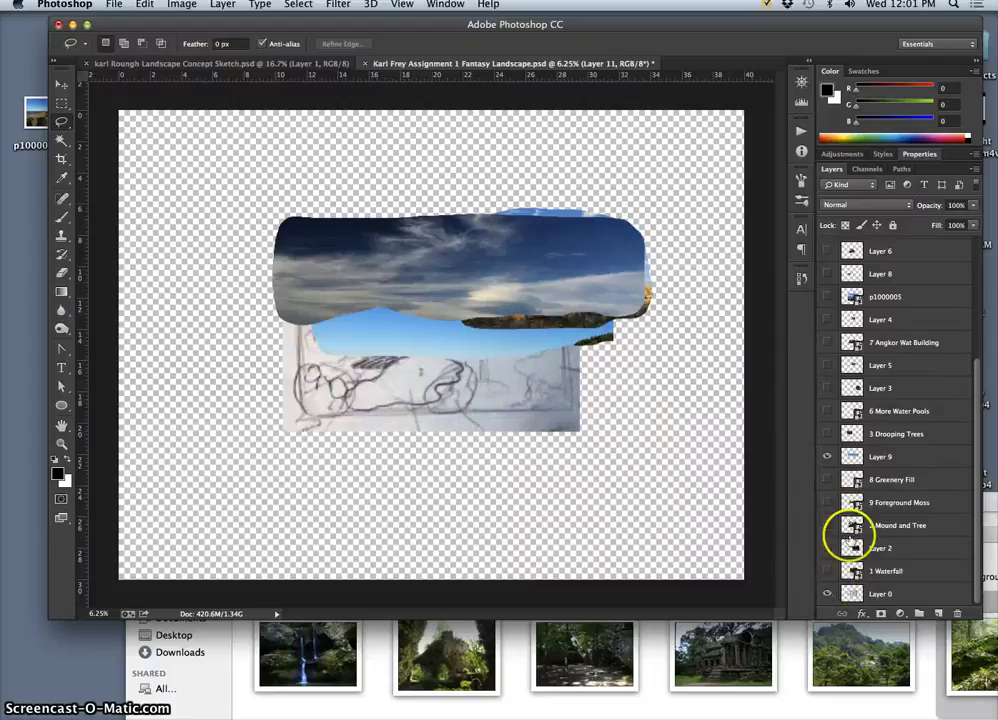
Move Layer 10, the bird sky cutout, up the stack to directly above Layer 11
scroll(858, 405, "up", 3)
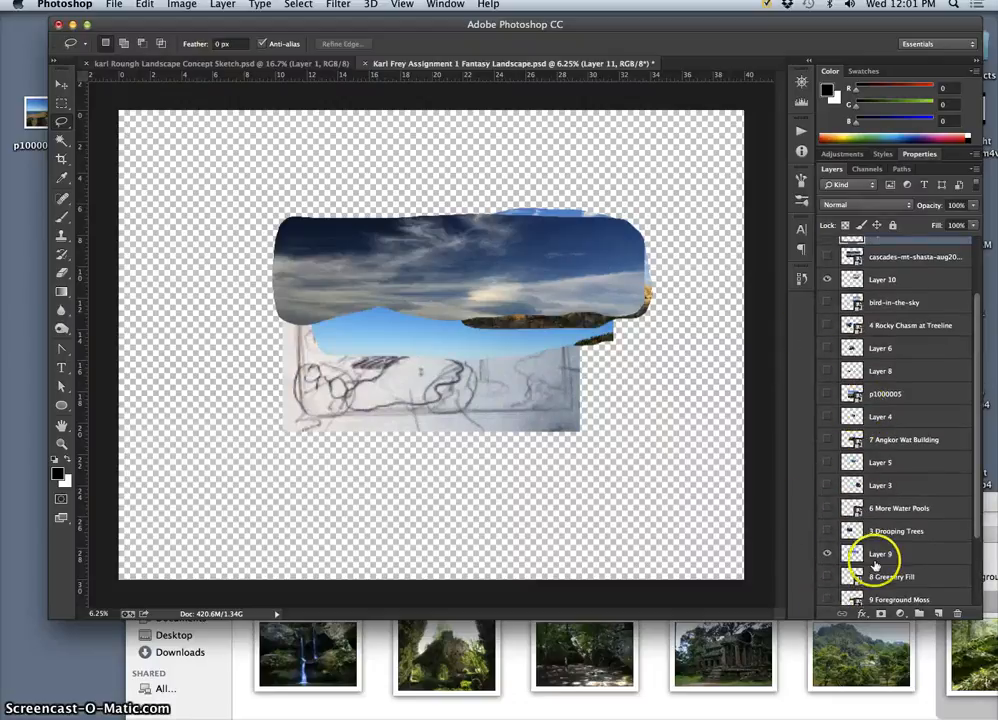
left_click(880, 553)
left_click(828, 280)
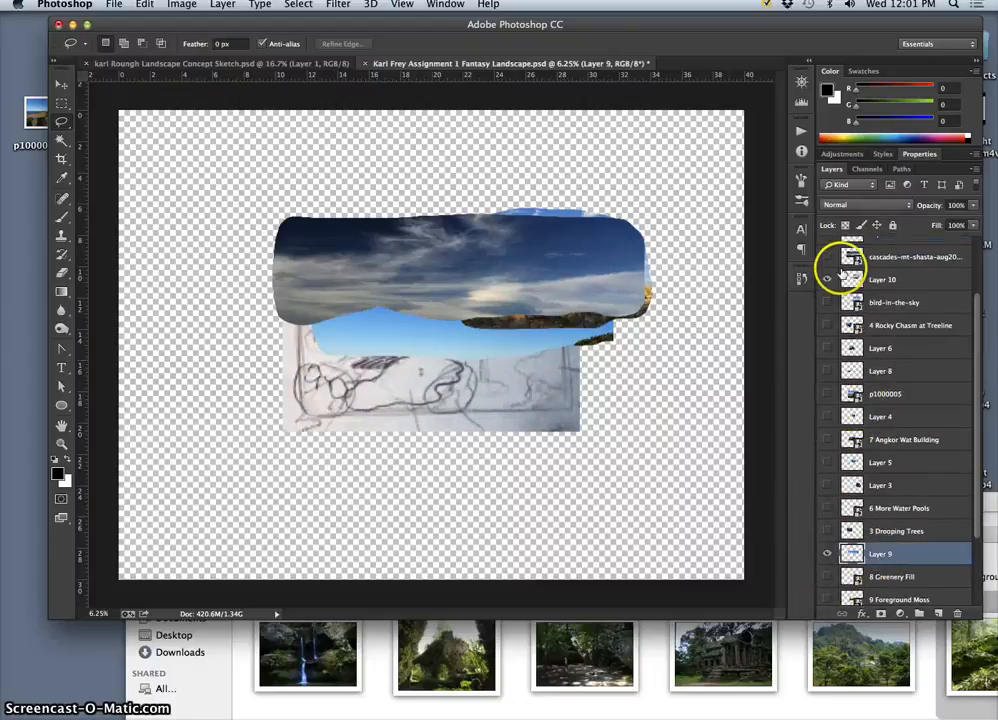
left_click(880, 279)
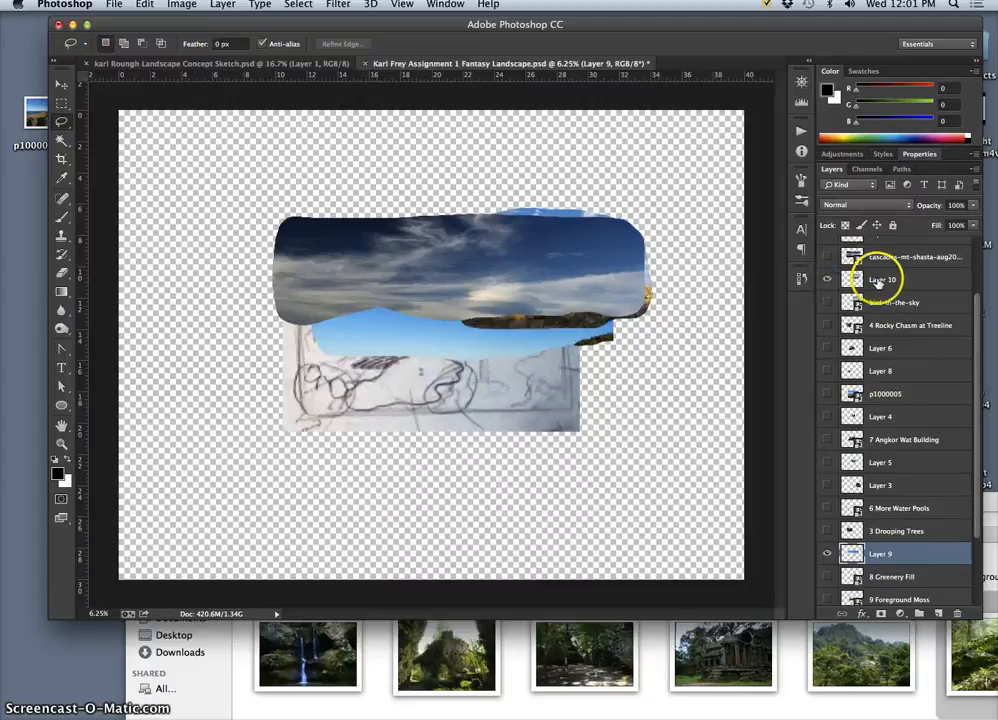
scroll(884, 287, "up", 3)
left_click_drag(886, 366, 883, 310)
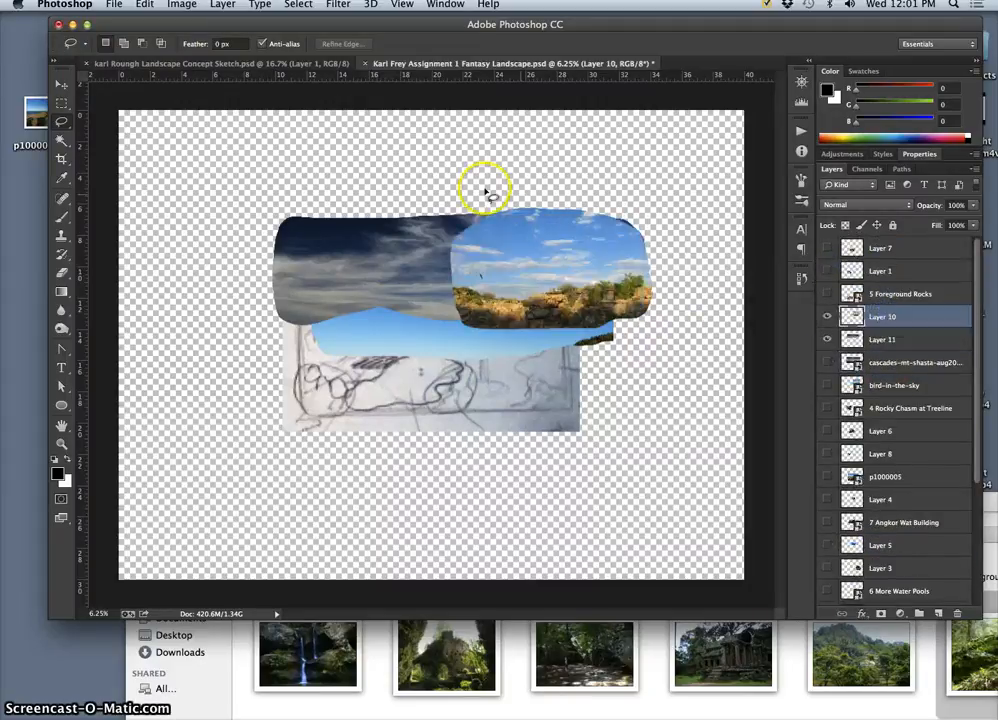
Hide Layer 10 and select Layer 11, toggling its visibility to compare it with the blue sky beneath
key("super+equal")
key("super+equal")
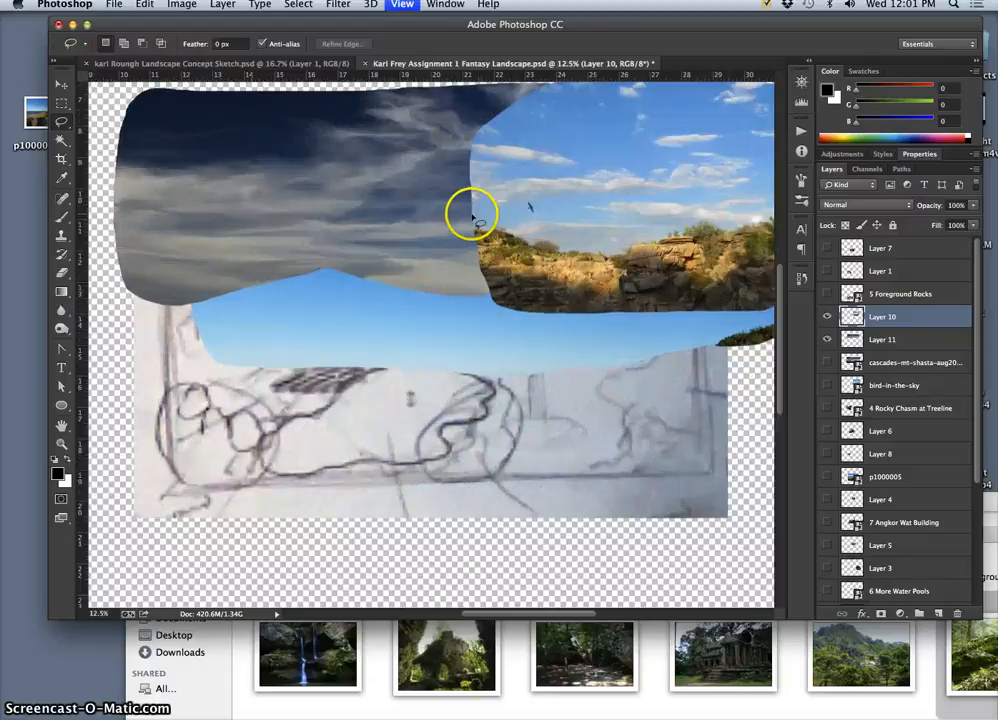
left_click_drag(526, 208, 439, 321)
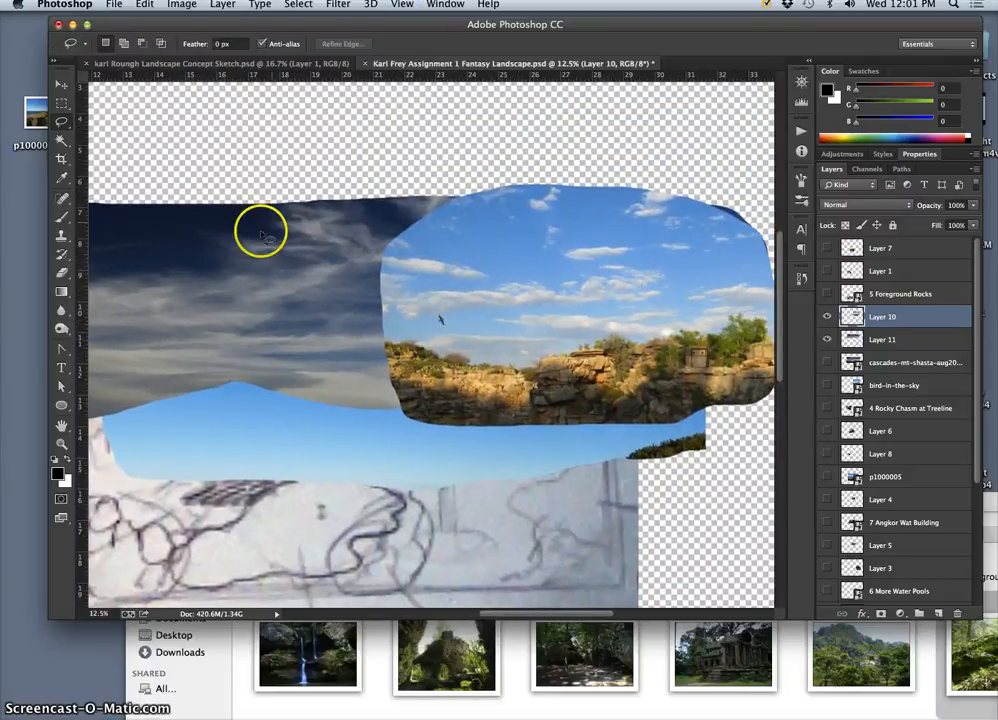
left_click(827, 316)
left_click(860, 340)
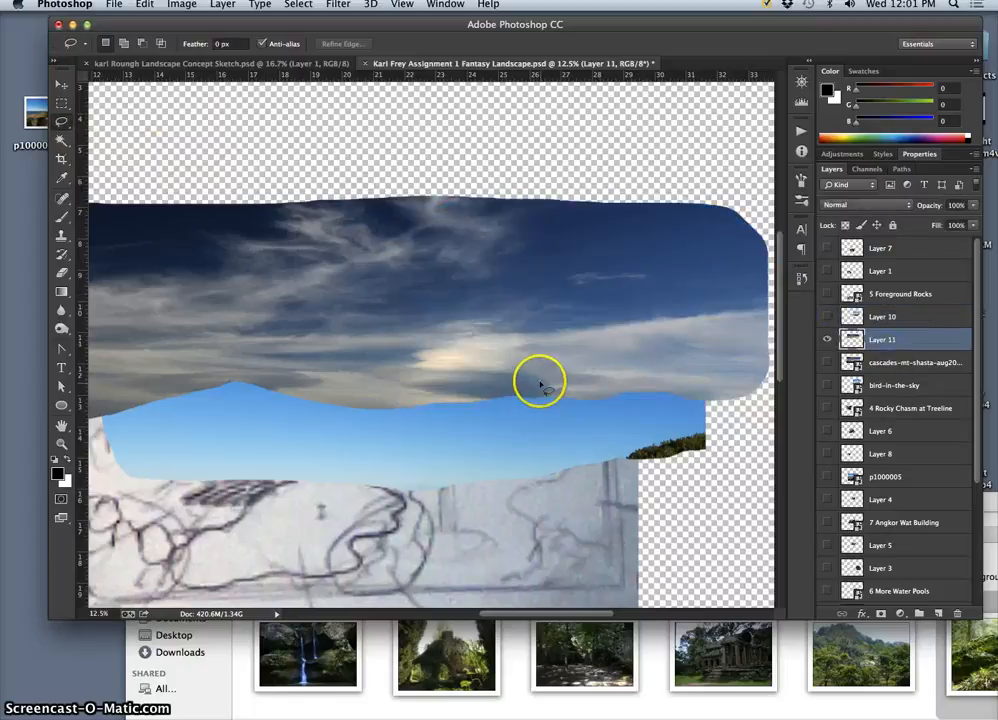
key("super+minus")
left_click(827, 340)
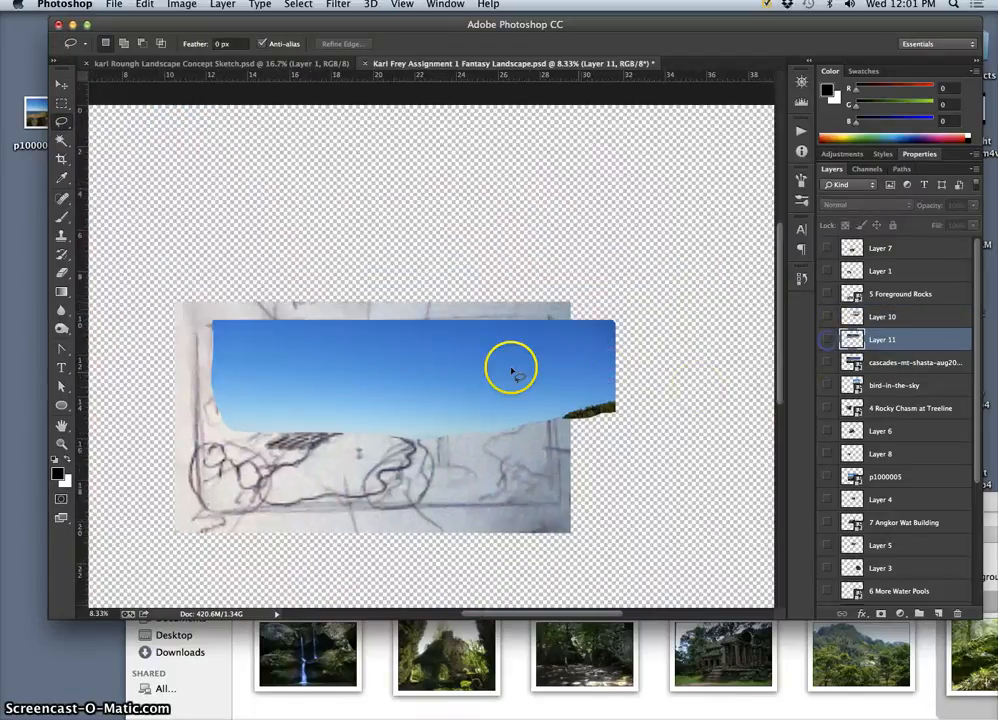
left_click(827, 340)
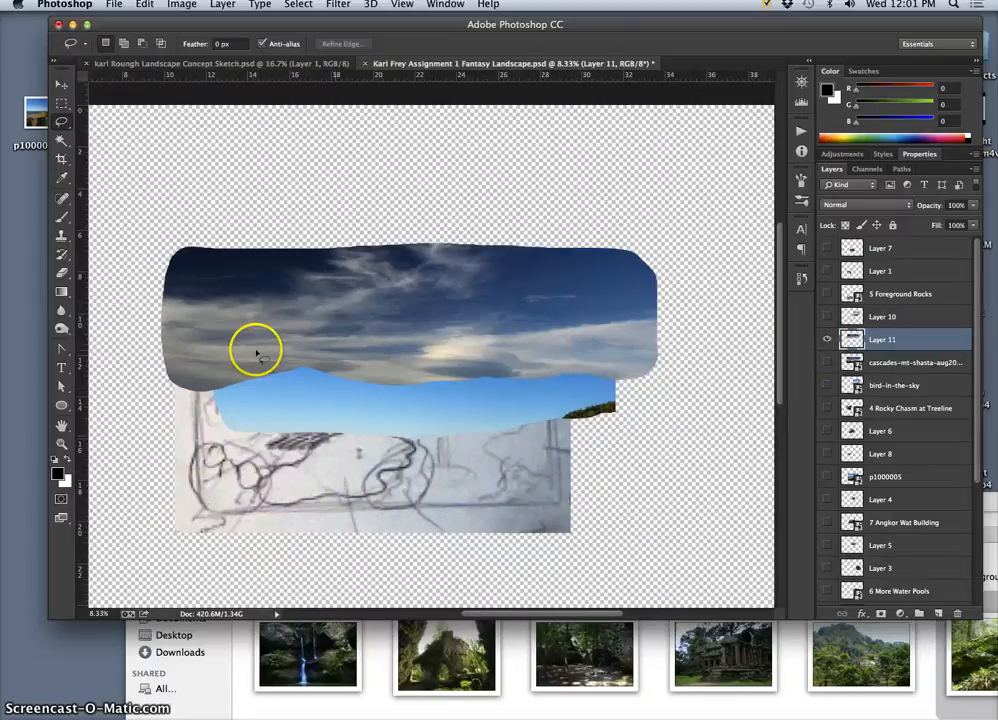
Erase the lower edge of Layer 11's cloudy sky with a soft 982 px eraser at 100% opacity to blend it into the blue sky
left_click(63, 271)
left_click(107, 44)
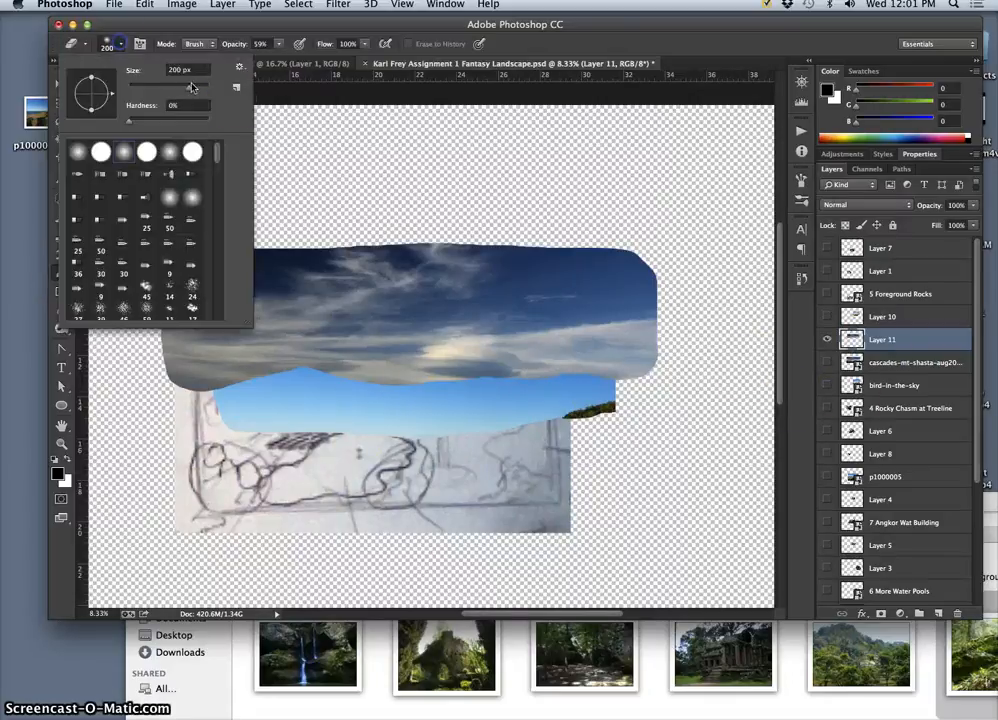
left_click_drag(152, 90, 205, 90)
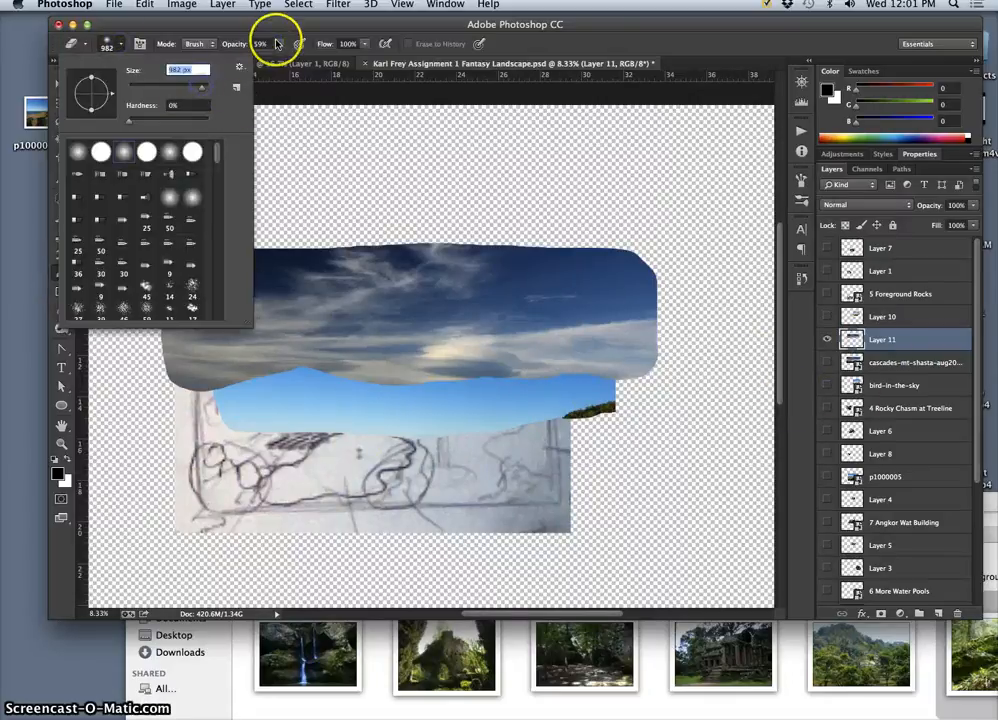
left_click_drag(278, 44, 313, 55)
left_click(108, 43)
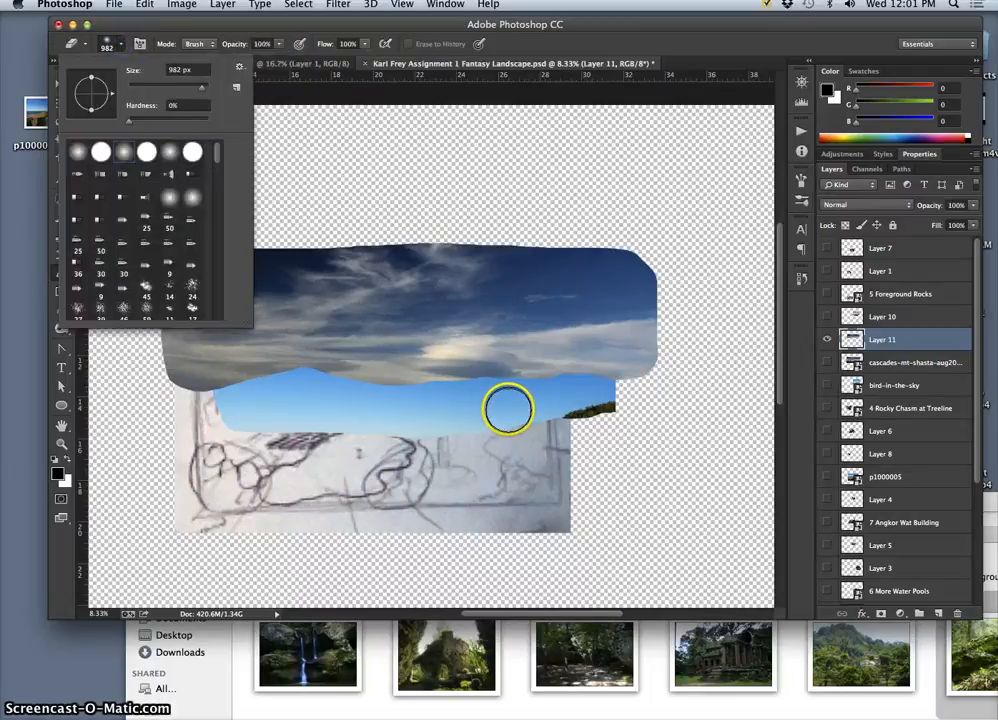
mouse_move(508, 408)
left_mouse_down()
mouse_move(558, 427)
mouse_move(557, 439)
mouse_move(602, 381)
mouse_move(546, 423)
mouse_move(548, 413)
mouse_move(512, 412)
left_mouse_up()
key("Return")
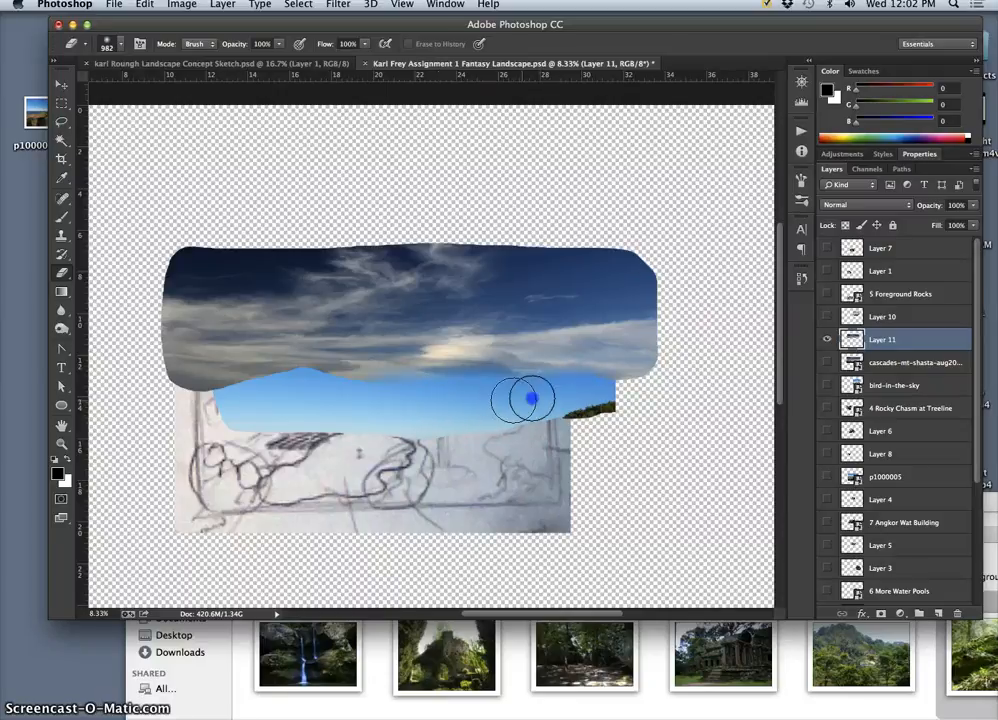
left_click(618, 403)
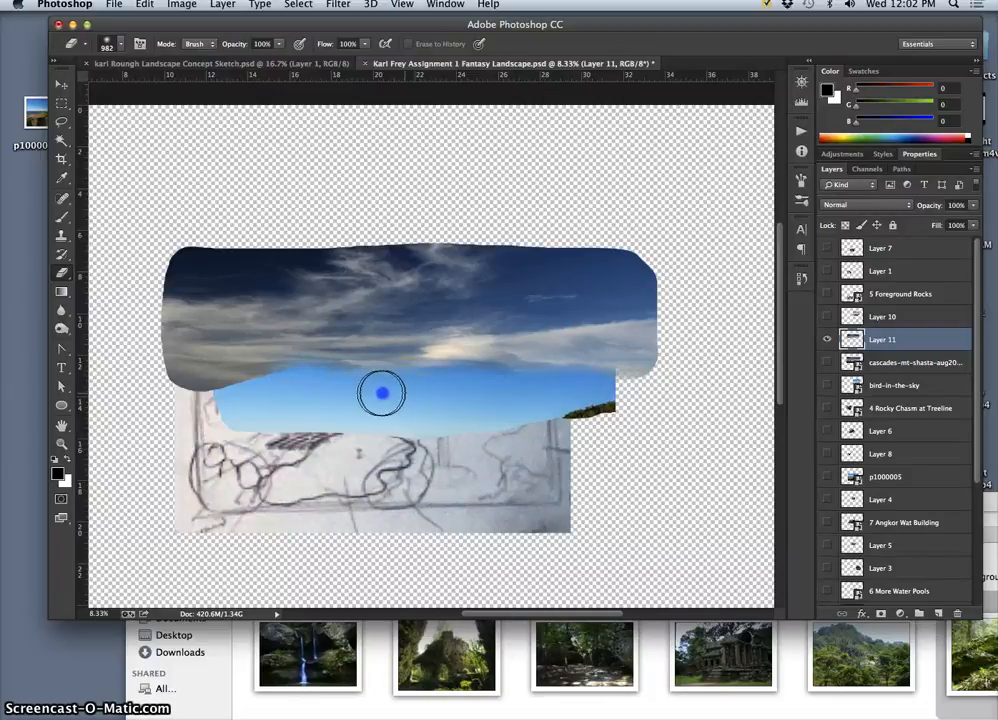
left_click_drag(312, 398, 253, 403)
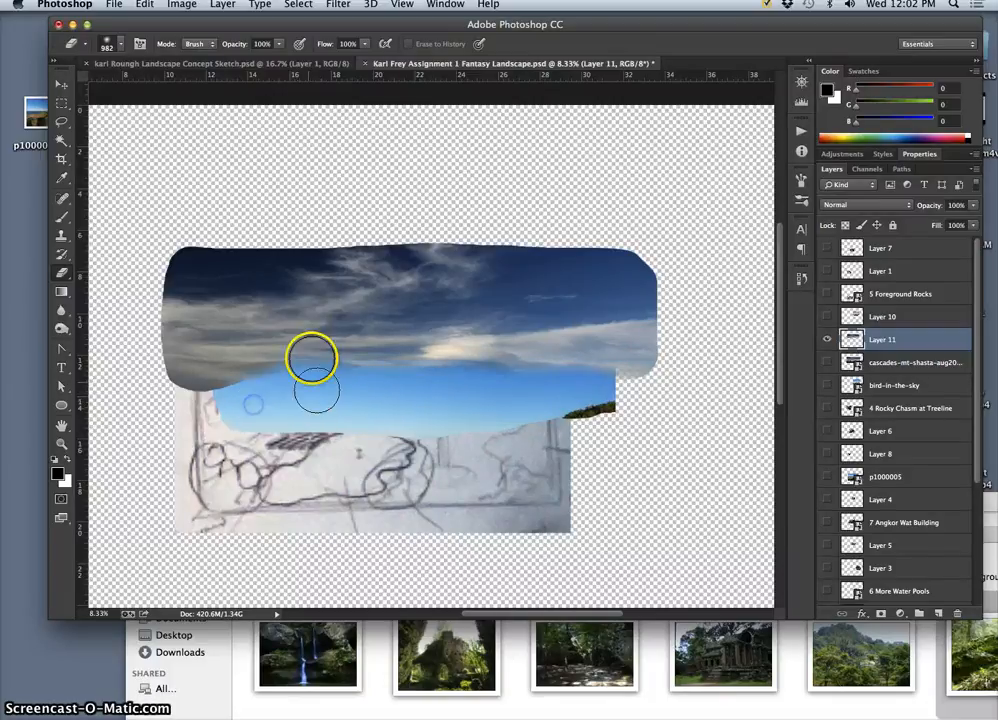
Try erasing the cloudy sky on Layer 11 with a soft 3393 px eraser
left_click(116, 43)
left_click_drag(196, 85, 205, 90)
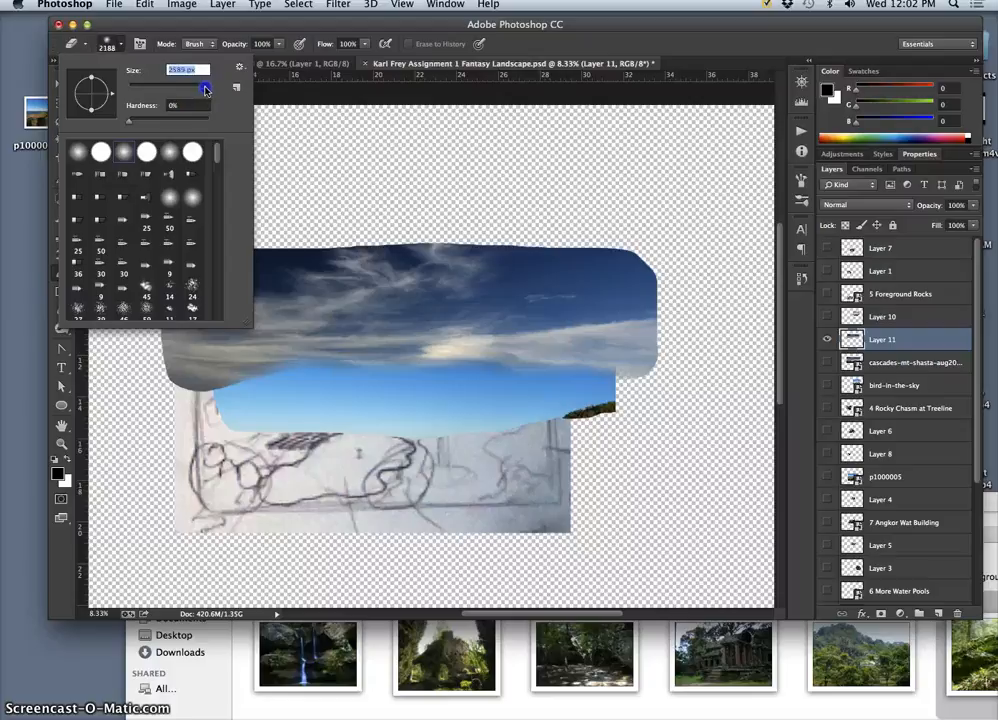
left_click(339, 446)
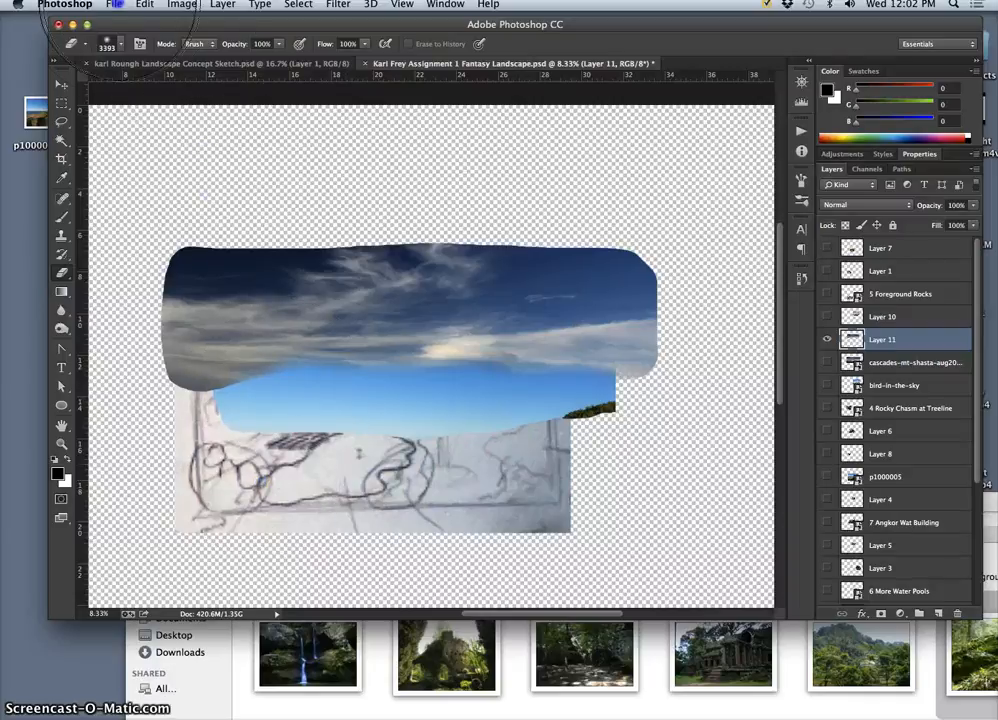
left_click_drag(334, 390, 356, 170)
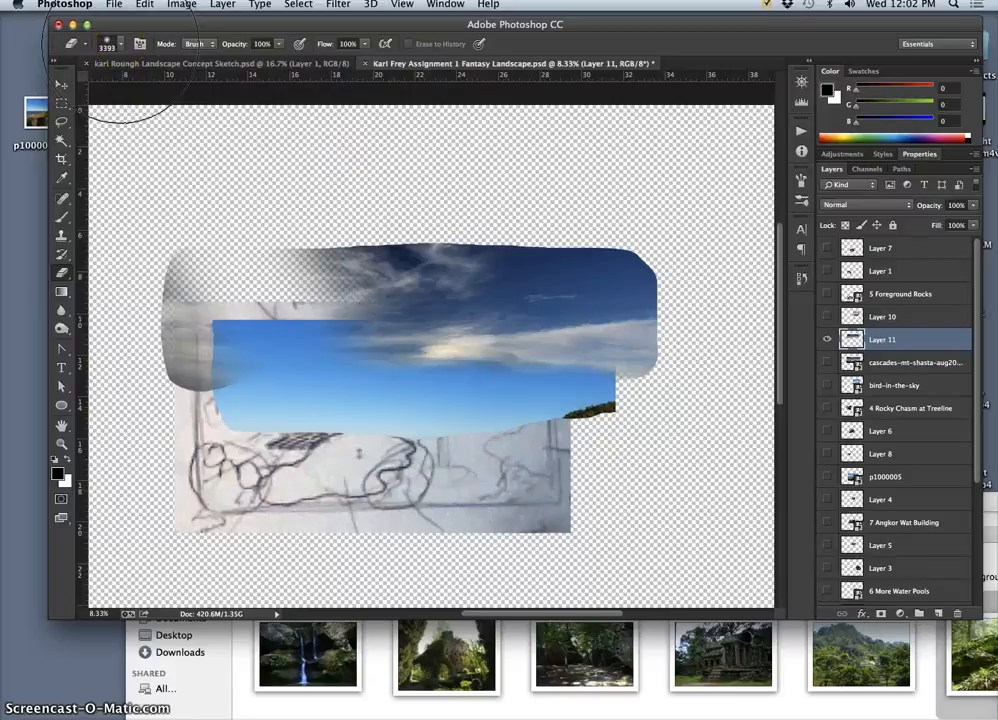
Set the eraser size to 982 px and revert the history to before the oversized eraser stroke on Layer 11
left_click(112, 44)
left_click(206, 89)
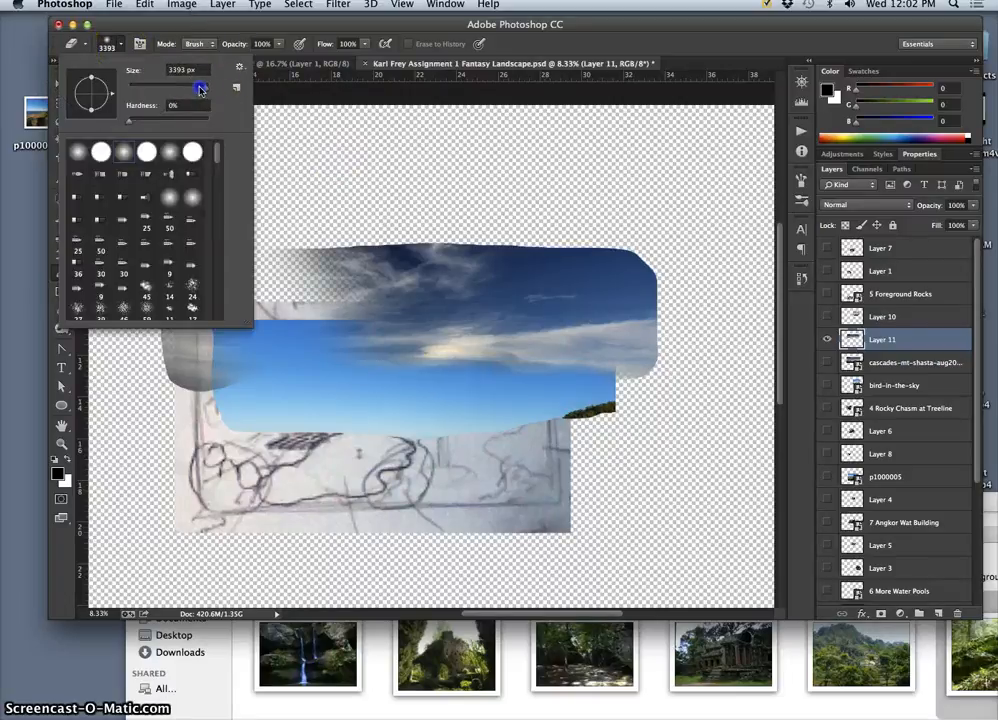
type("414")
key("Return")
left_click_drag(199, 91, 202, 88)
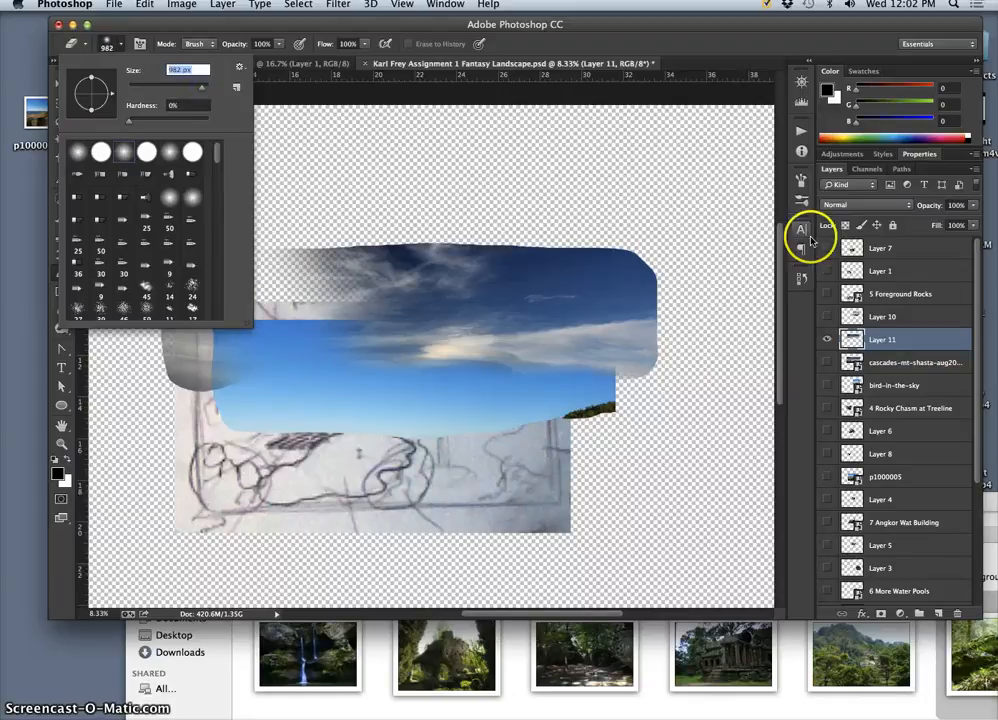
left_click(805, 279)
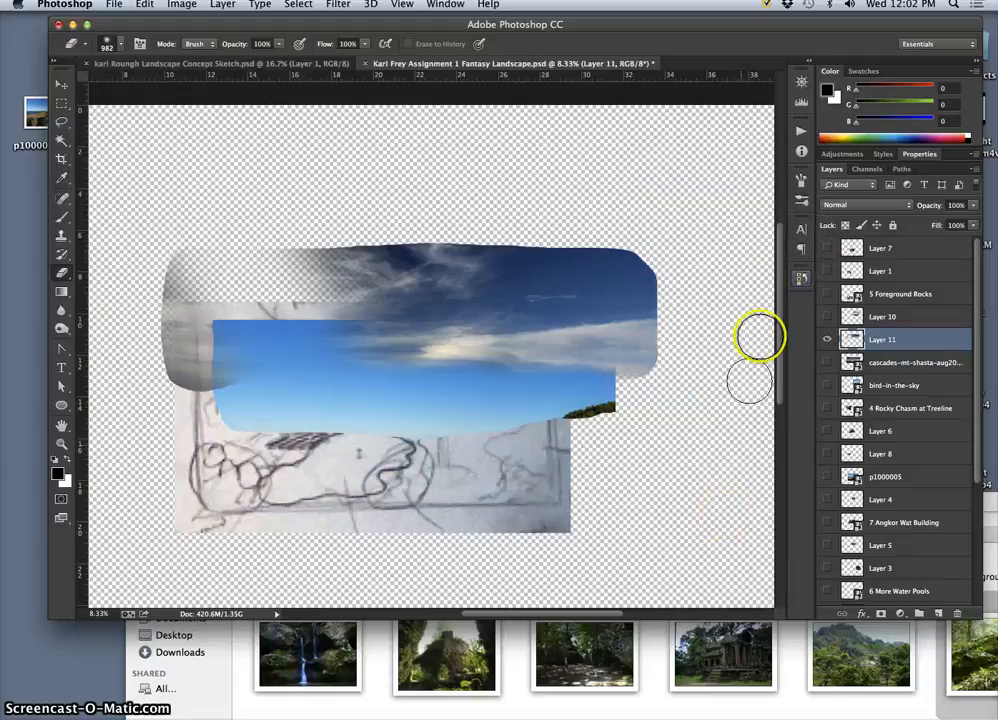
left_click(801, 279)
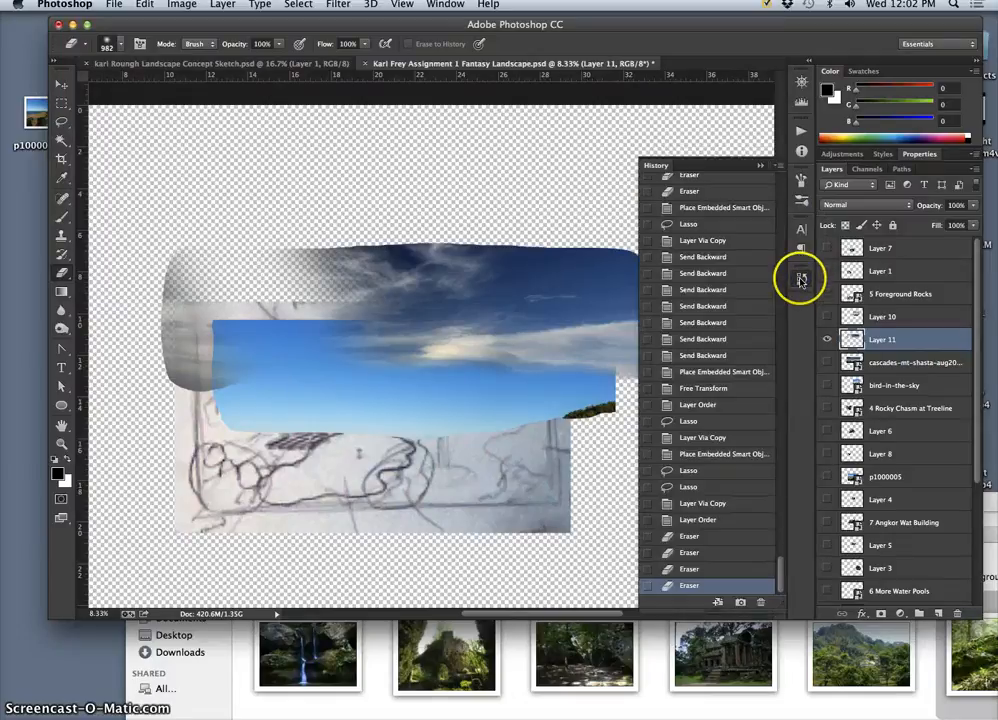
left_click(698, 567)
left_click(699, 553)
left_click(700, 569)
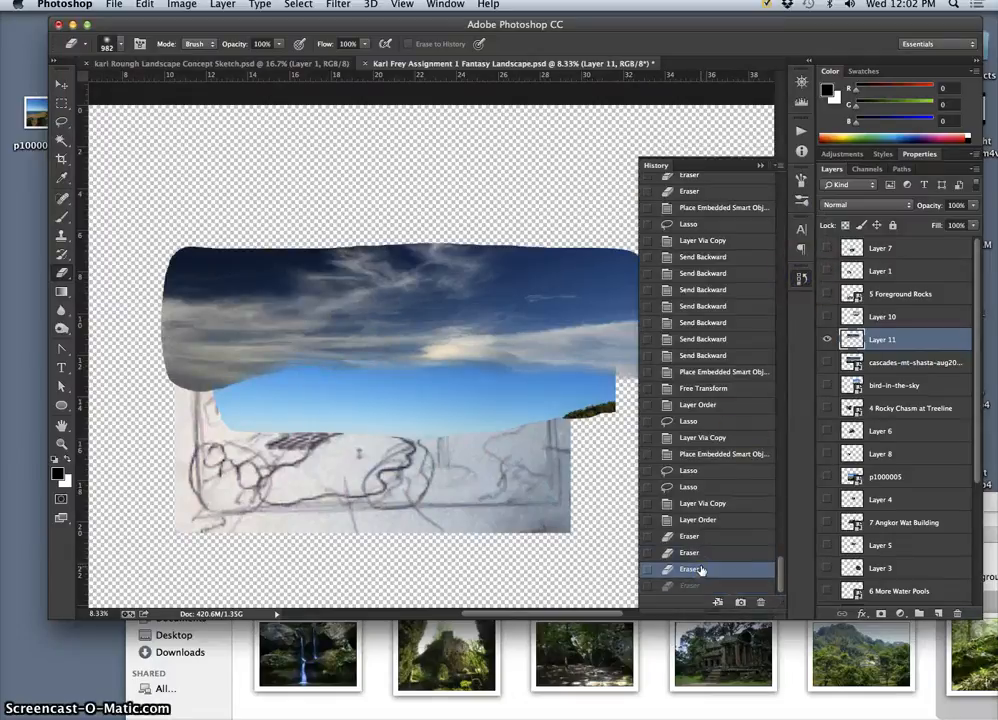
Erase along the lower edge of Layer 11's clouds again to soften the transition into the blue sky
left_click_drag(323, 394, 240, 398)
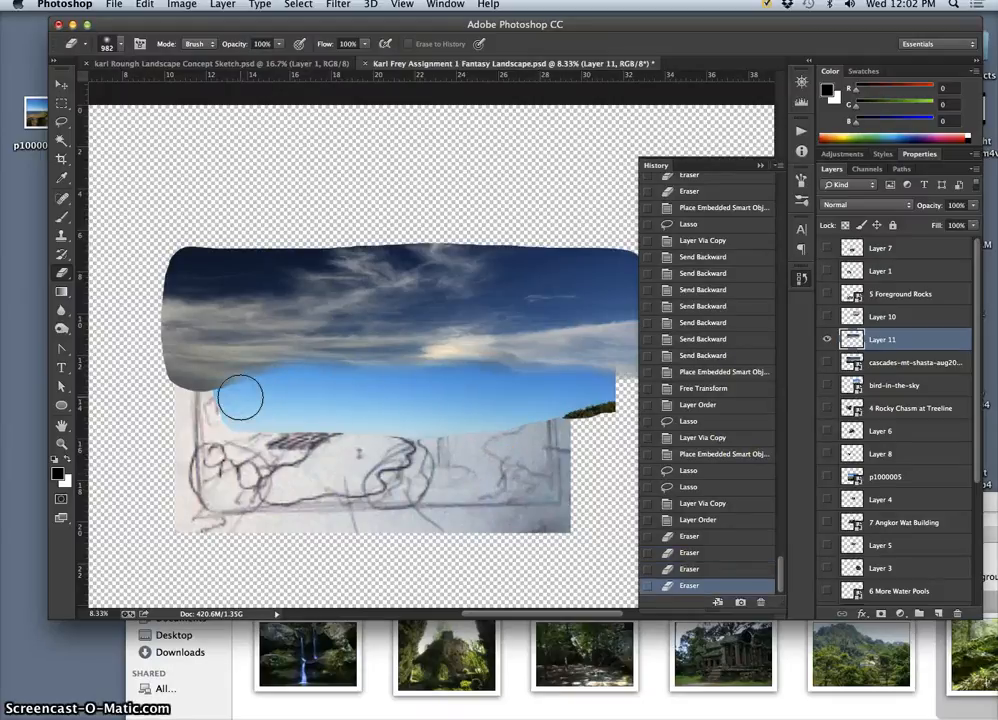
mouse_move(385, 376)
left_mouse_down()
mouse_move(270, 379)
mouse_move(246, 389)
mouse_move(345, 375)
mouse_move(409, 387)
mouse_move(578, 389)
left_mouse_up()
left_click_drag(265, 391, 222, 393)
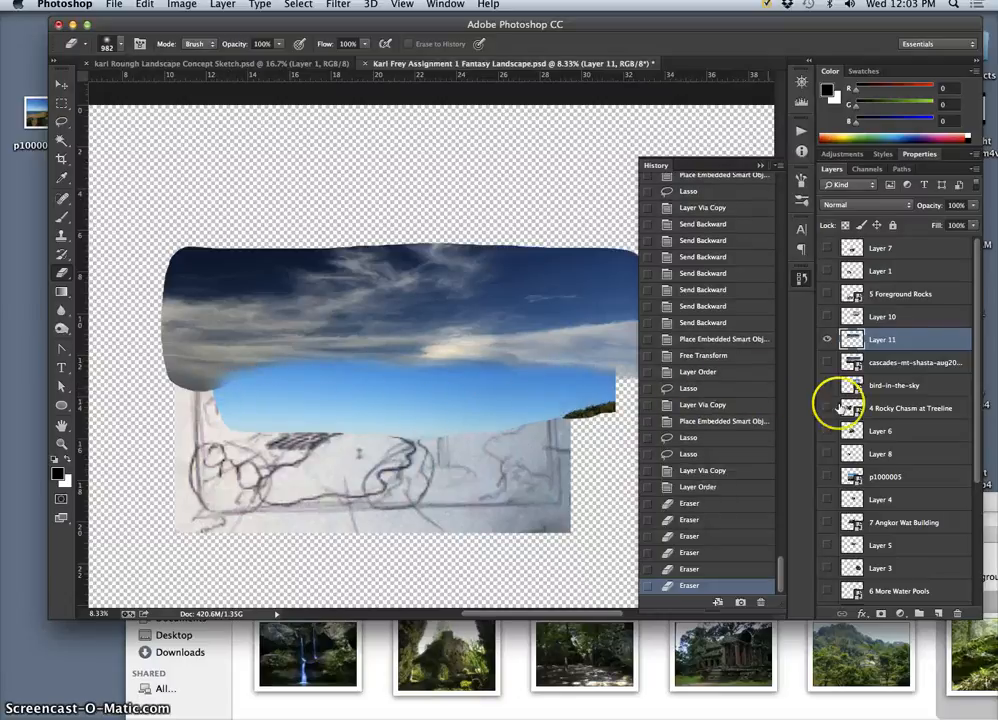
Raise Layer 11 above Layer 1 at 74% opacity and move its clouds down over the blue sky
left_click_drag(845, 339, 951, 222)
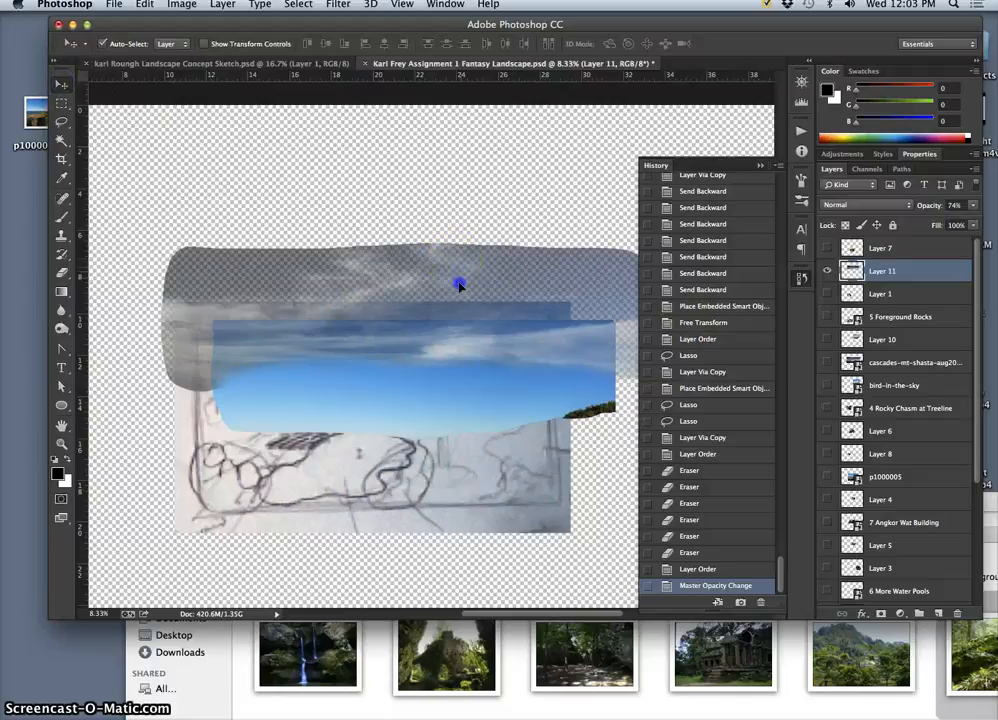
left_click_drag(458, 300, 466, 325)
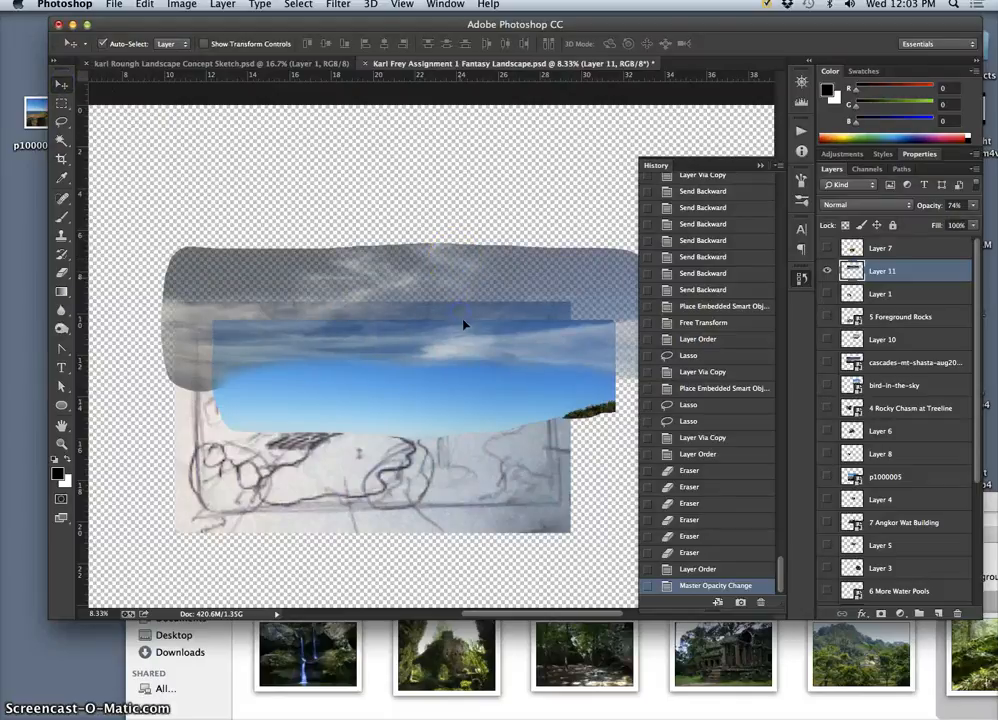
left_click(461, 330)
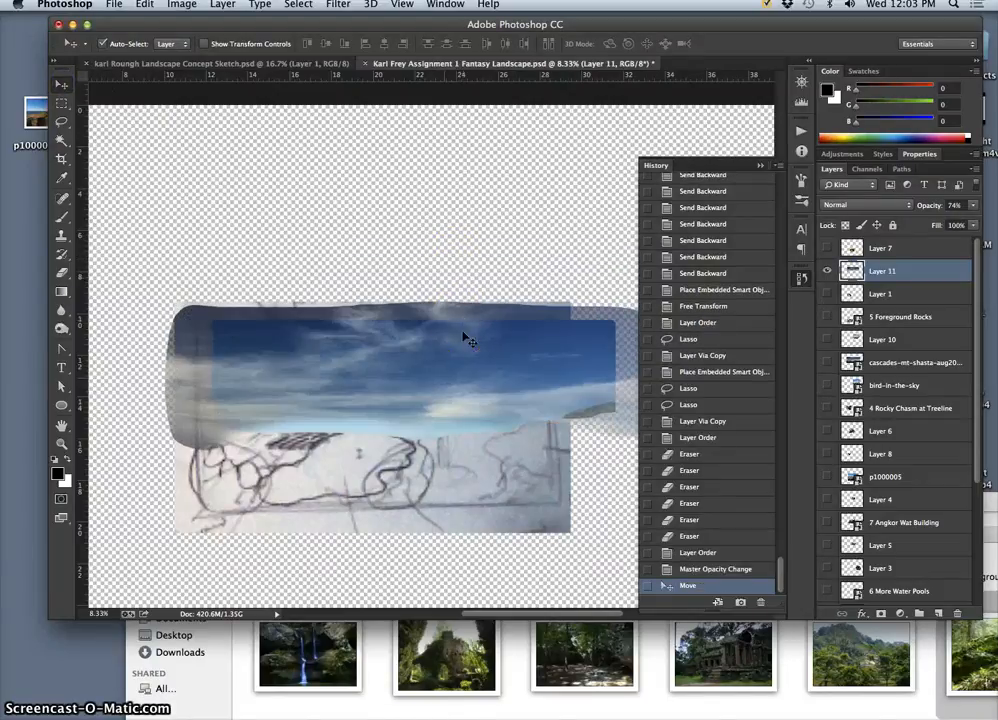
left_click_drag(468, 340, 443, 390)
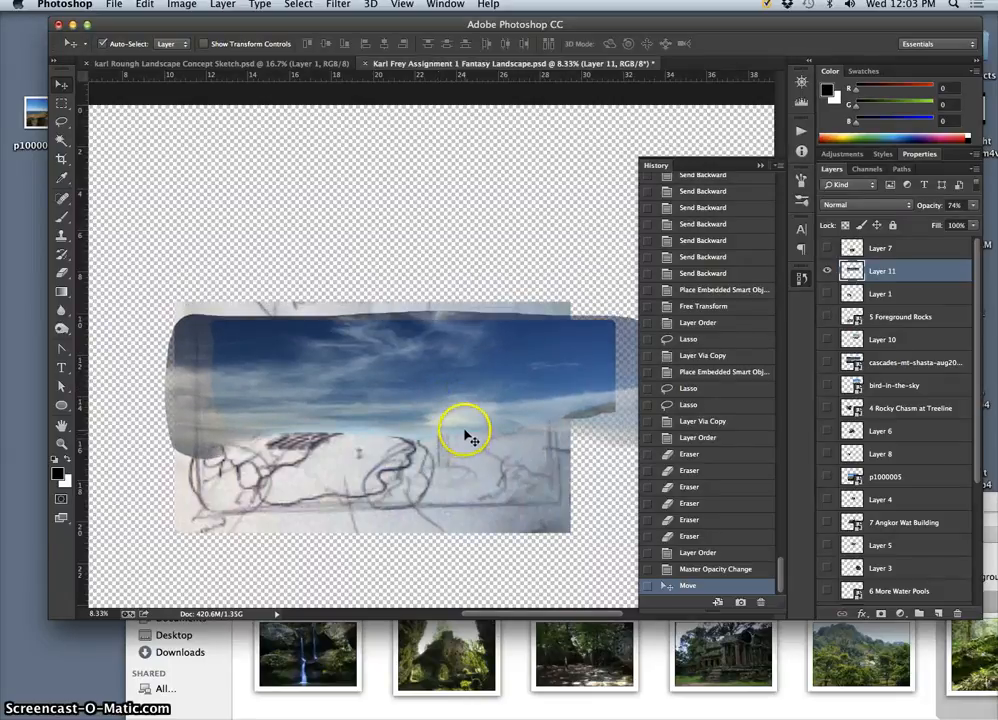
left_click(760, 165)
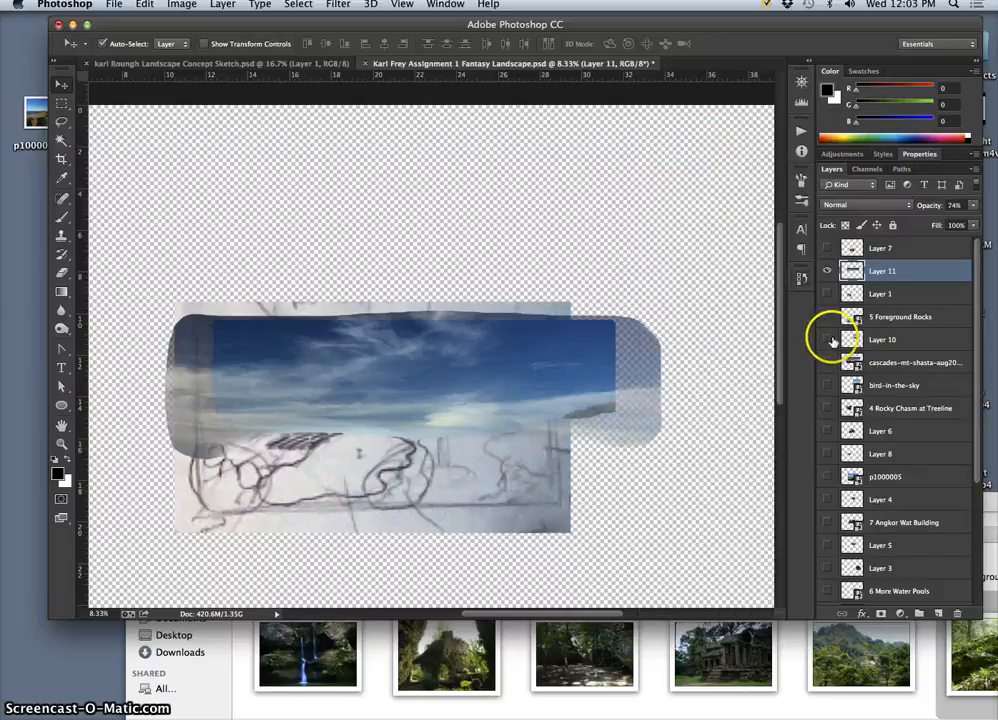
Show Layer 10, position the bird sky over the right end of the cloudy sky, and raise it above Layer 11
left_click(828, 340)
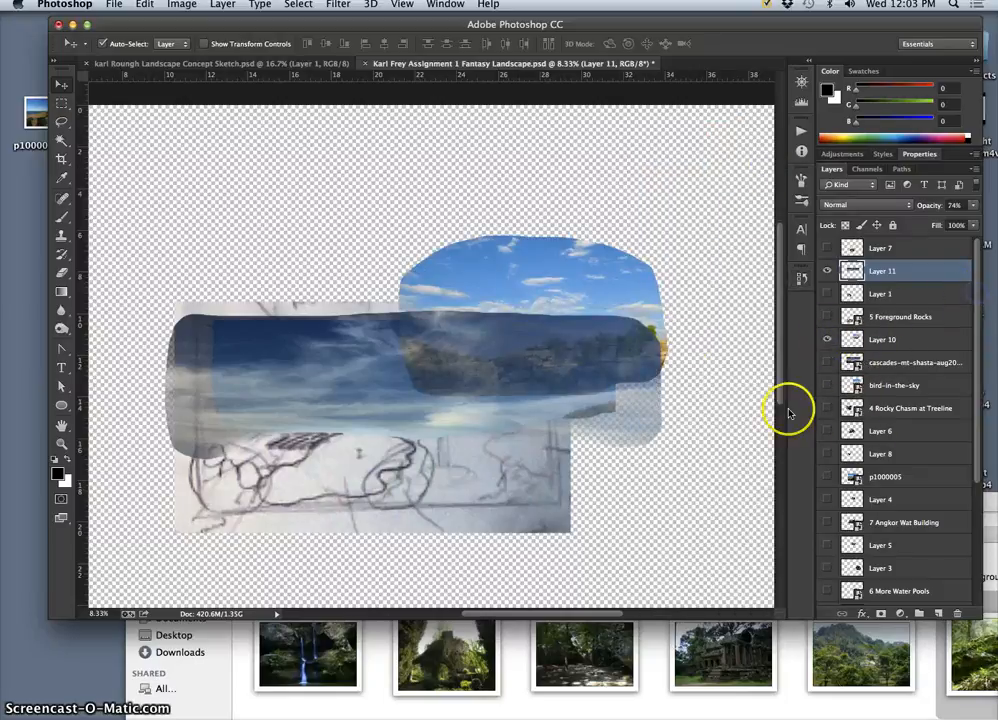
left_click(707, 300)
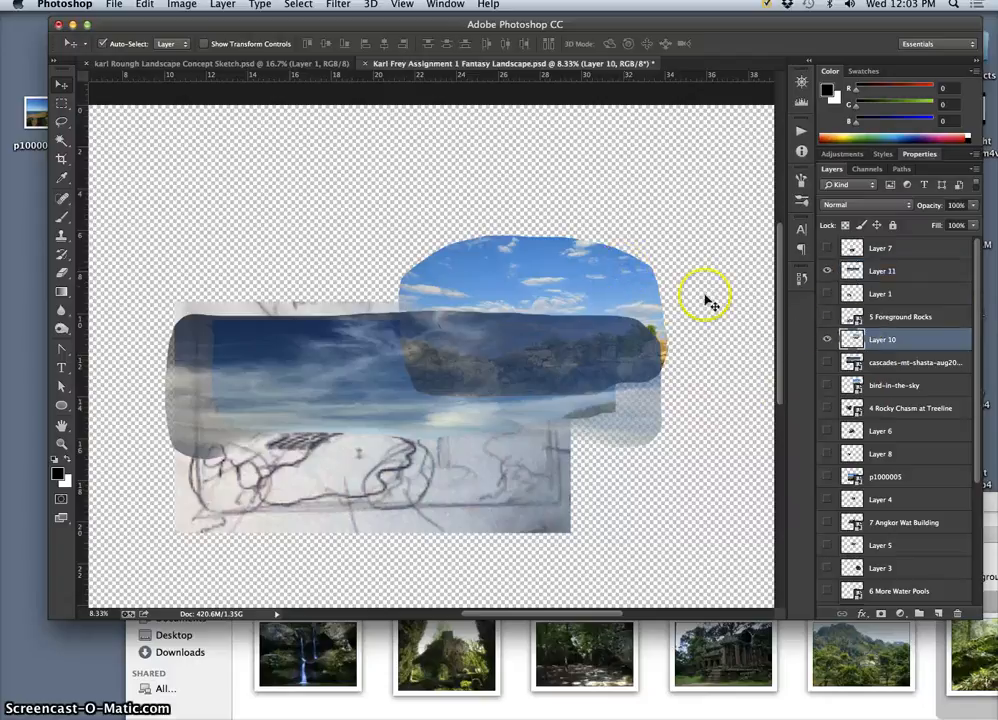
left_click_drag(630, 288, 657, 330)
left_click(888, 340)
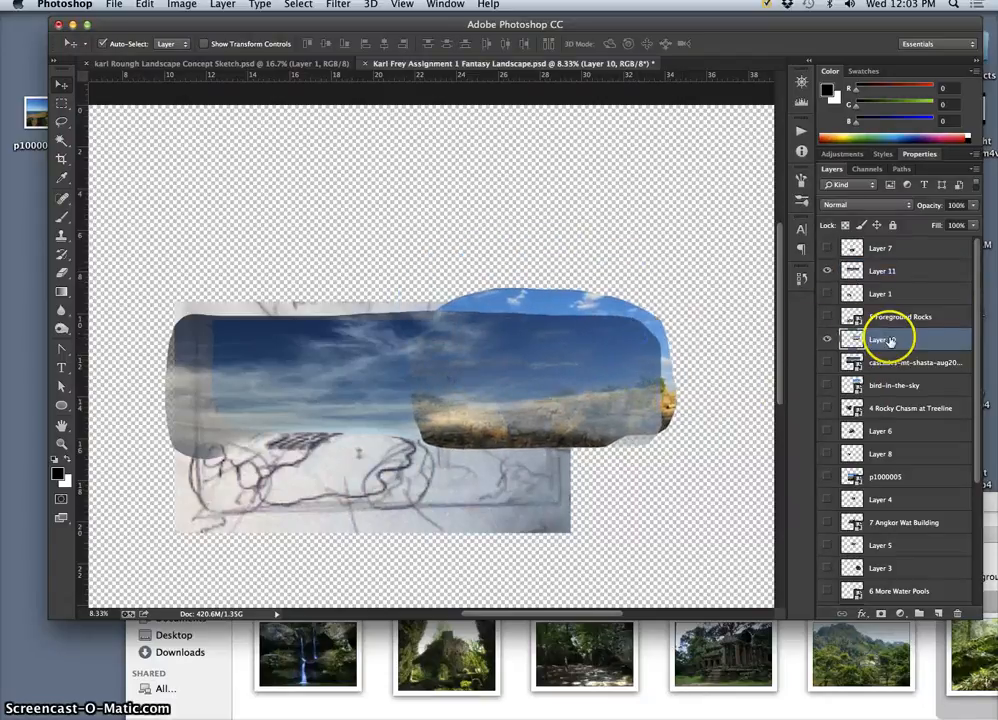
left_click_drag(888, 338, 880, 271)
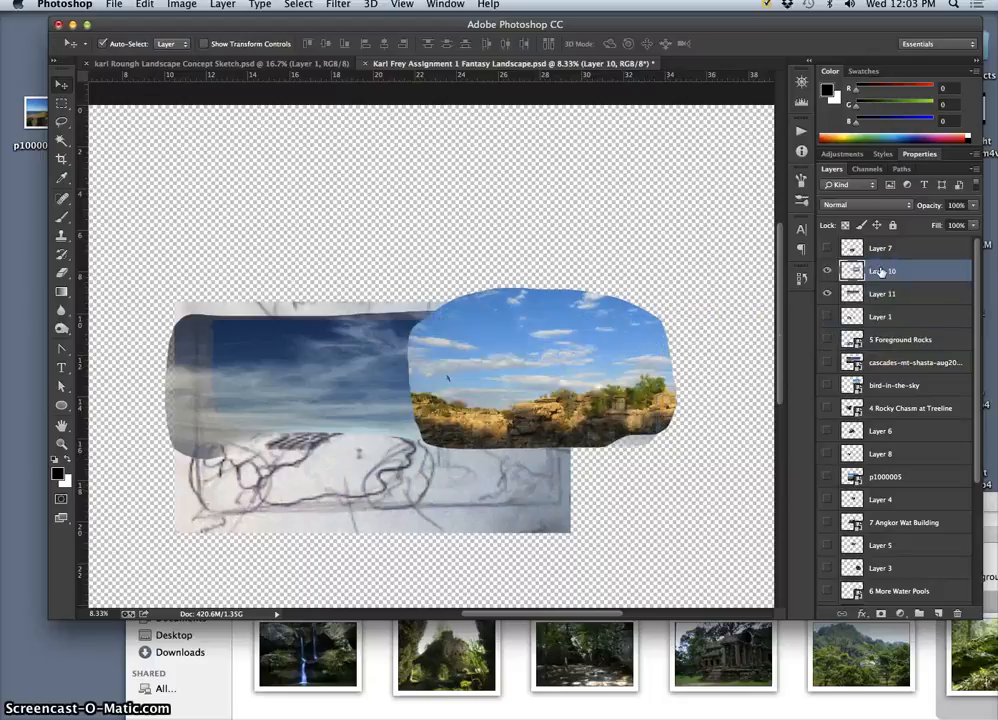
mouse_move(620, 362)
left_mouse_down()
mouse_move(612, 348)
mouse_move(607, 355)
left_mouse_up()
Erase the top and left edges of Layer 10's sky with the soft 982 px eraser at 100% opacity
left_click(62, 272)
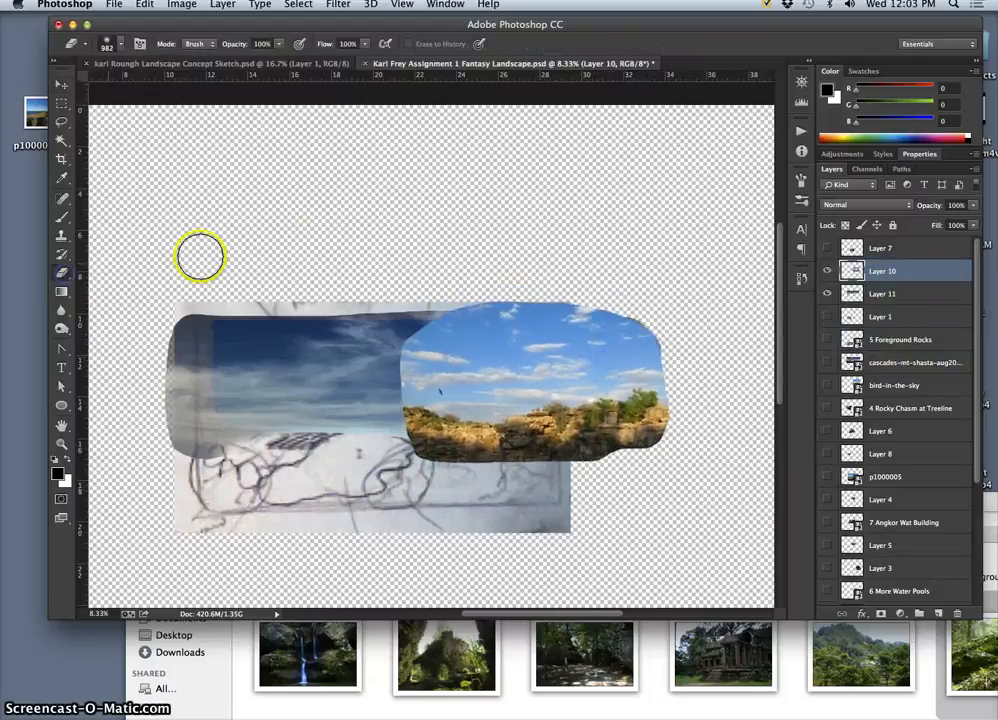
mouse_move(438, 290)
left_mouse_down()
mouse_move(392, 345)
mouse_move(461, 298)
mouse_move(411, 330)
mouse_move(565, 294)
mouse_move(496, 302)
mouse_move(676, 304)
mouse_move(697, 322)
mouse_move(698, 335)
mouse_move(676, 323)
mouse_move(684, 361)
left_mouse_up()
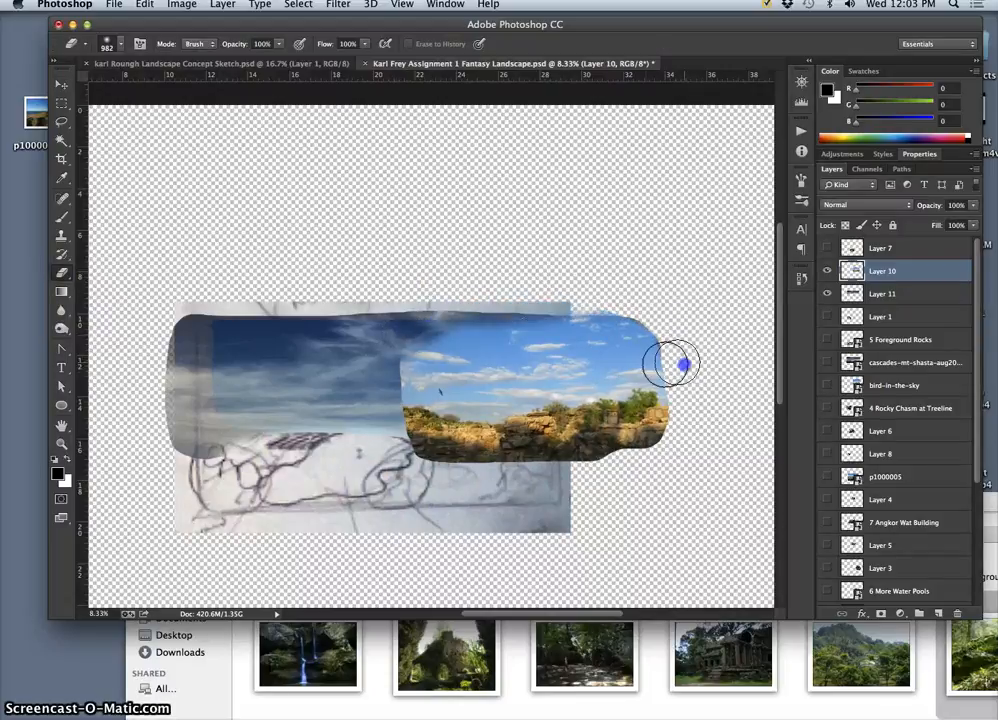
left_click(397, 378)
left_click_drag(397, 378, 396, 359)
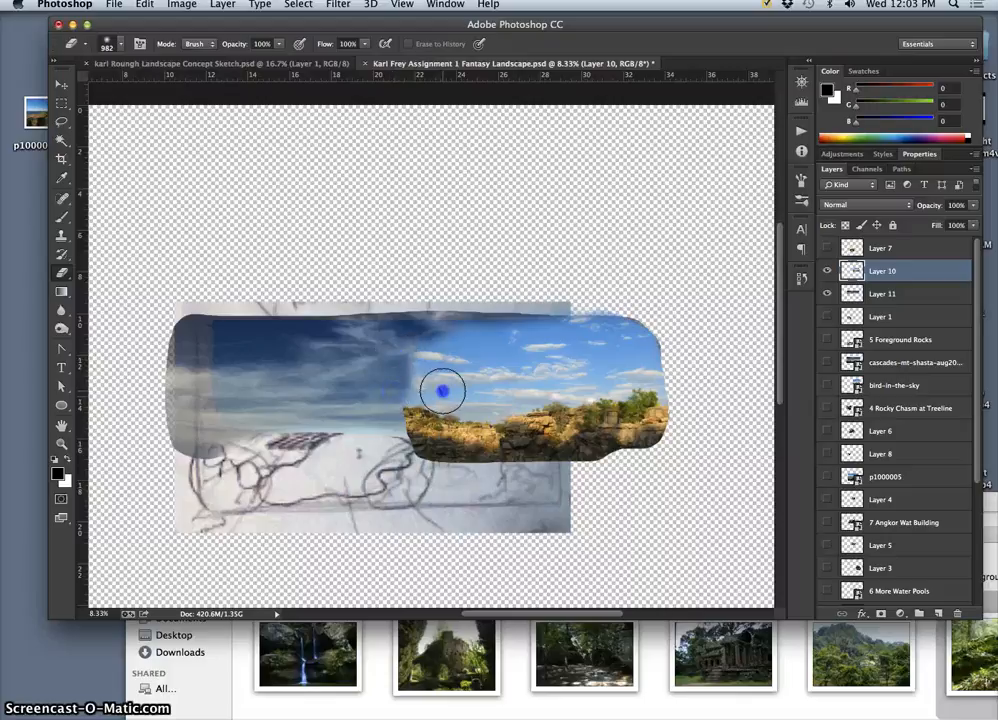
mouse_move(431, 393)
left_mouse_down()
mouse_move(443, 392)
mouse_move(380, 410)
left_mouse_up()
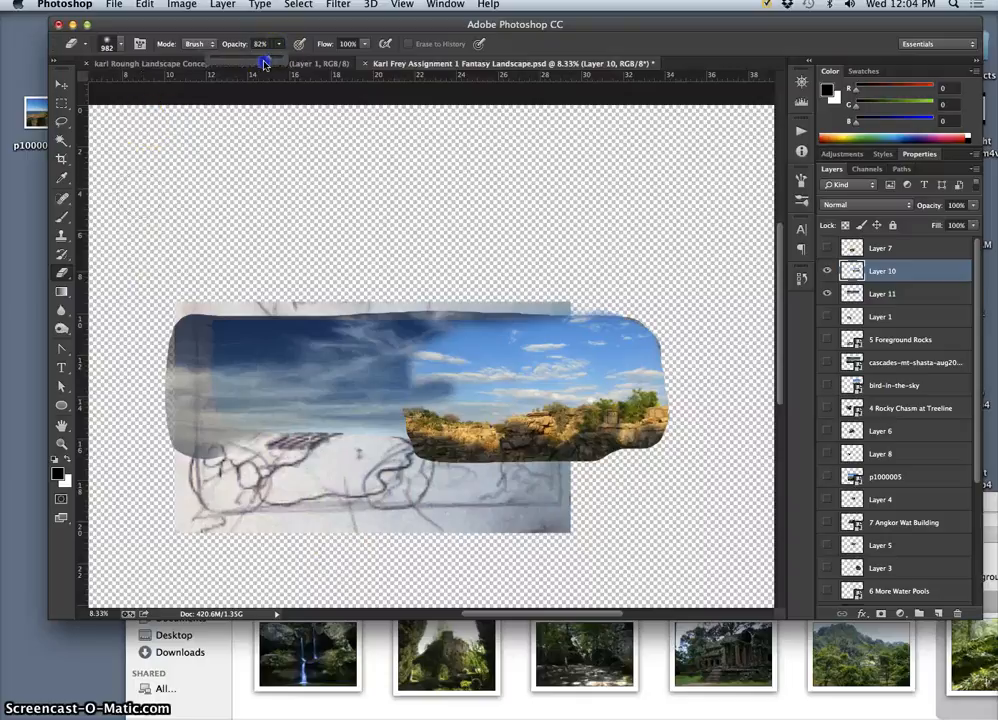
Set the eraser opacity to 50% and fade Layer 10's sky above the rocks into the darker clouds
left_click_drag(248, 69, 240, 69)
mouse_move(420, 368)
left_mouse_down()
mouse_move(582, 369)
mouse_move(418, 364)
mouse_move(519, 341)
mouse_move(449, 342)
mouse_move(400, 365)
mouse_move(412, 373)
mouse_move(472, 362)
mouse_move(437, 337)
mouse_move(534, 324)
mouse_move(483, 353)
mouse_move(540, 355)
mouse_move(459, 391)
mouse_move(496, 391)
mouse_move(487, 396)
mouse_move(444, 405)
mouse_move(550, 390)
mouse_move(567, 371)
mouse_move(552, 326)
mouse_move(557, 368)
left_mouse_up()
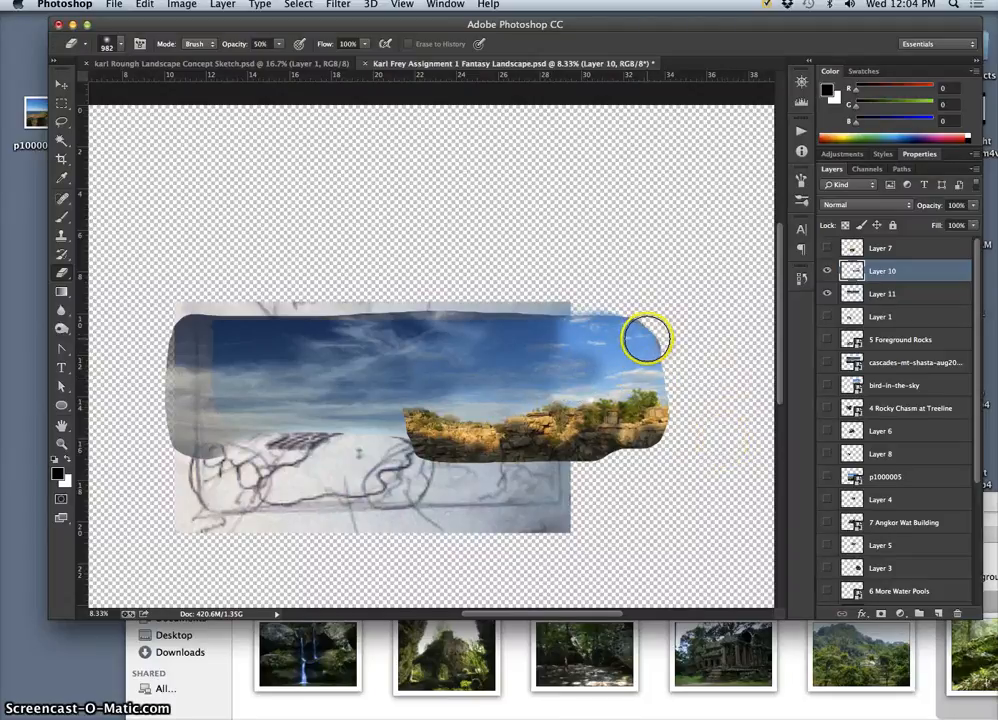
mouse_move(646, 338)
left_mouse_down()
mouse_move(653, 330)
mouse_move(594, 330)
left_mouse_up()
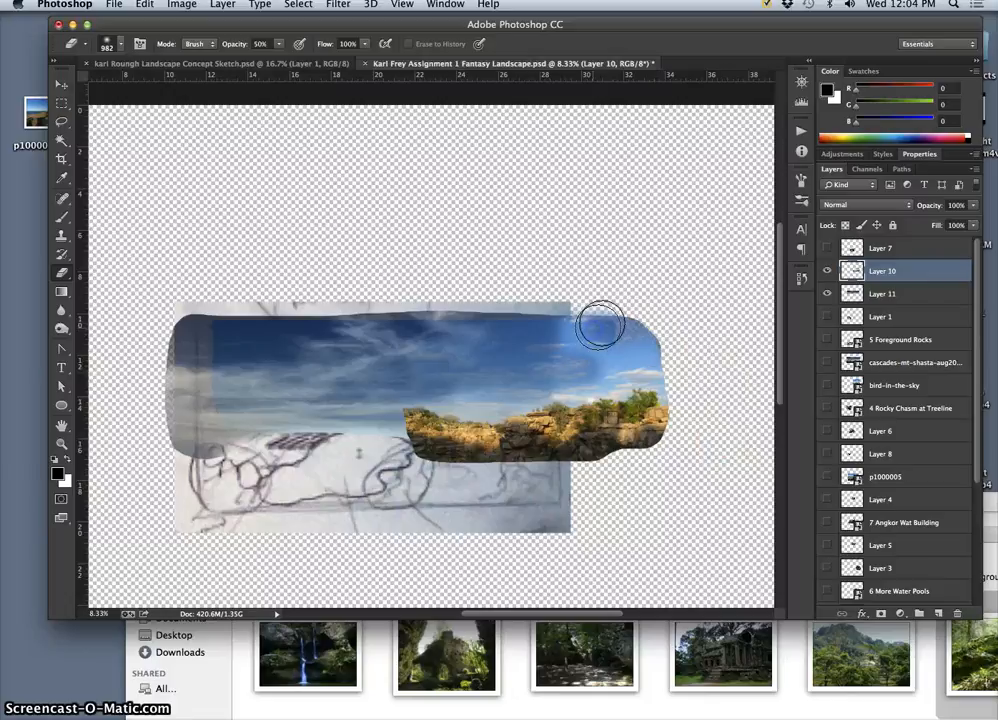
Select Layer 11, toggle its visibility to compare the sky blend, and hide Layer 10
left_click(892, 297)
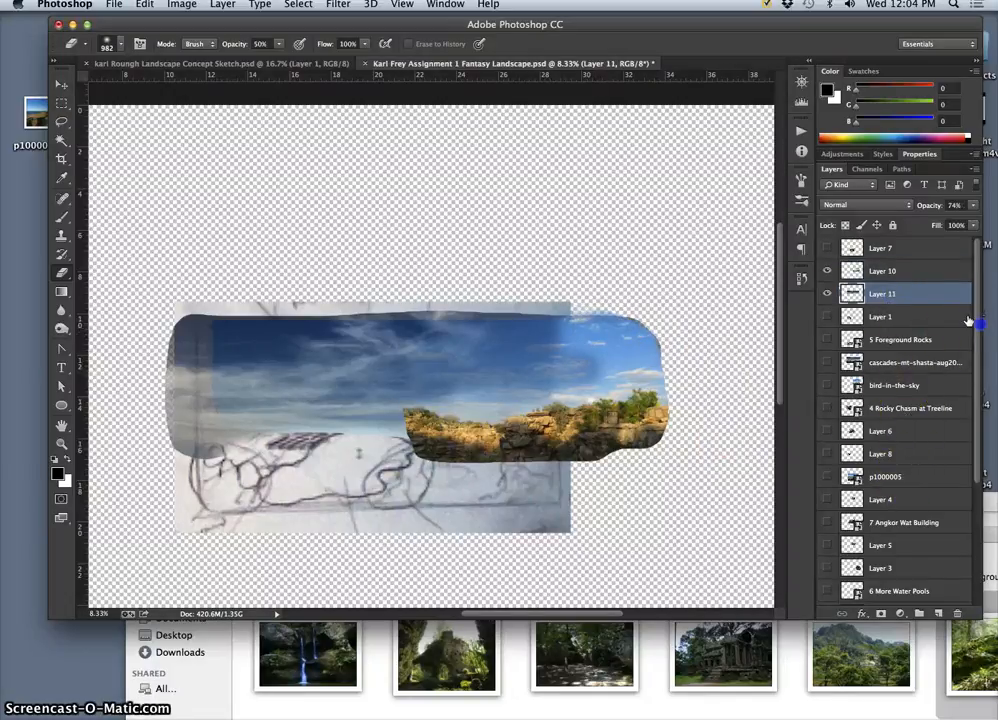
left_click(827, 293)
left_click(827, 293)
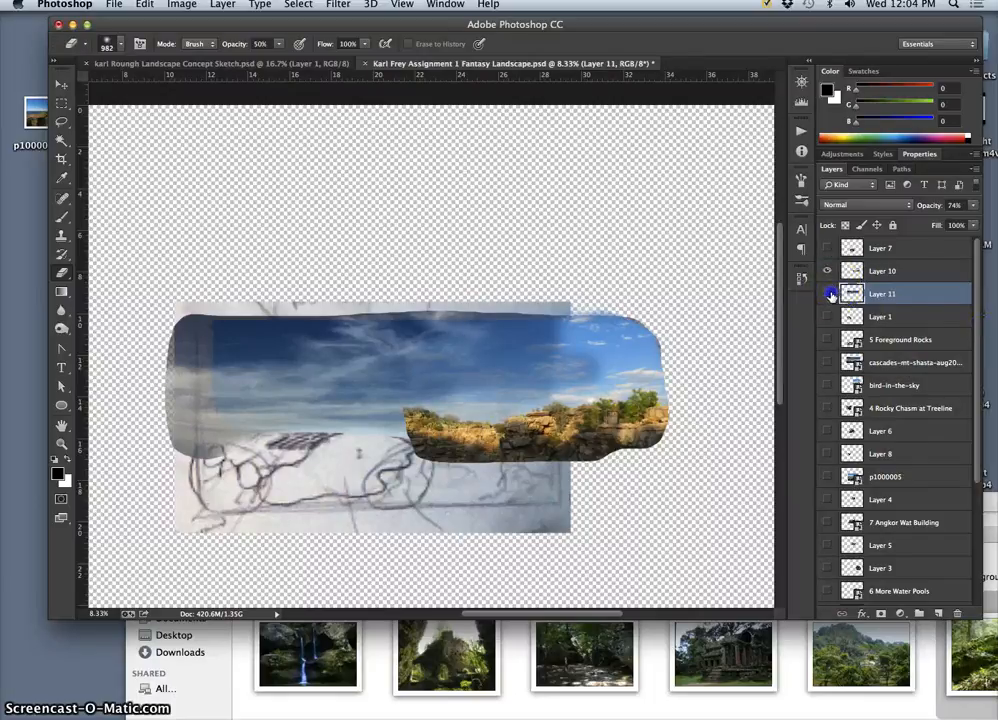
left_click(828, 294)
left_click(828, 294)
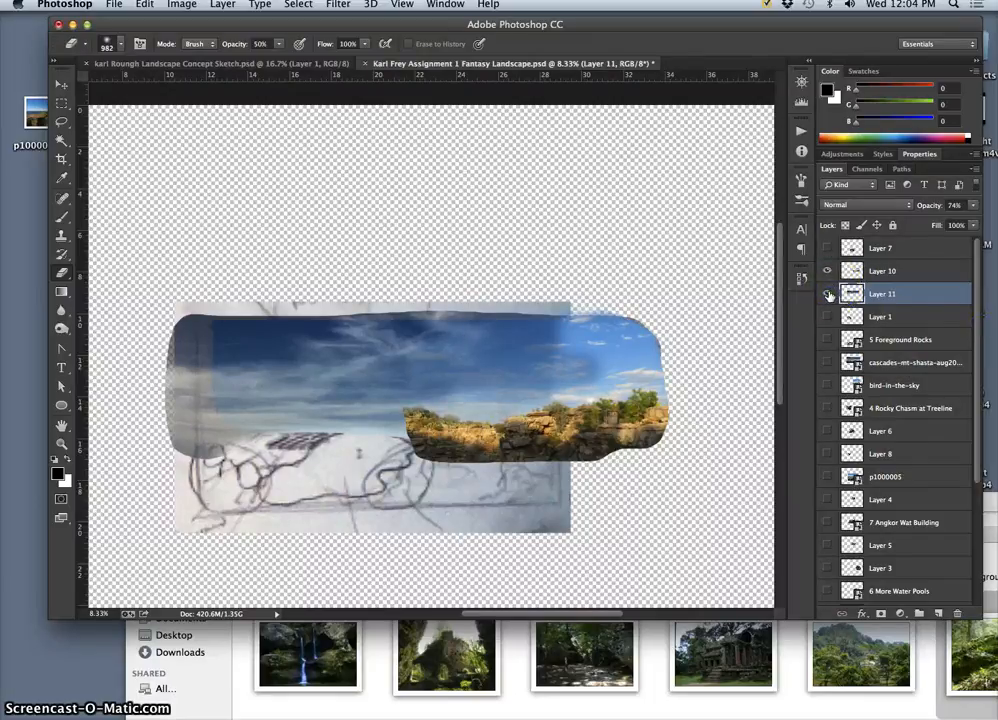
left_click(827, 275)
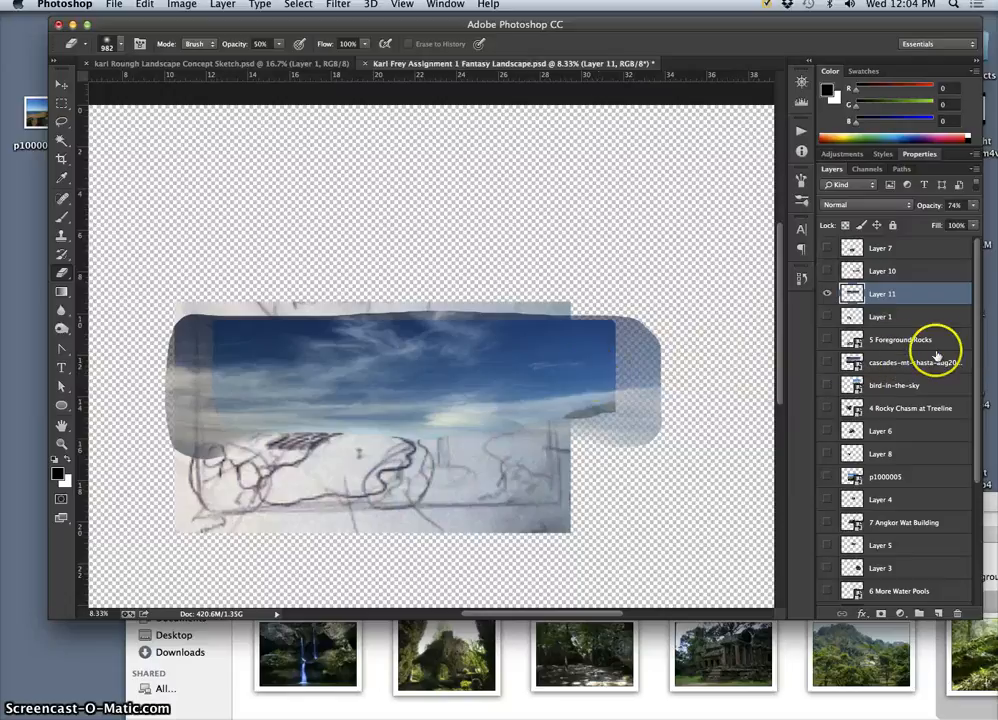
left_click_drag(980, 325, 976, 345)
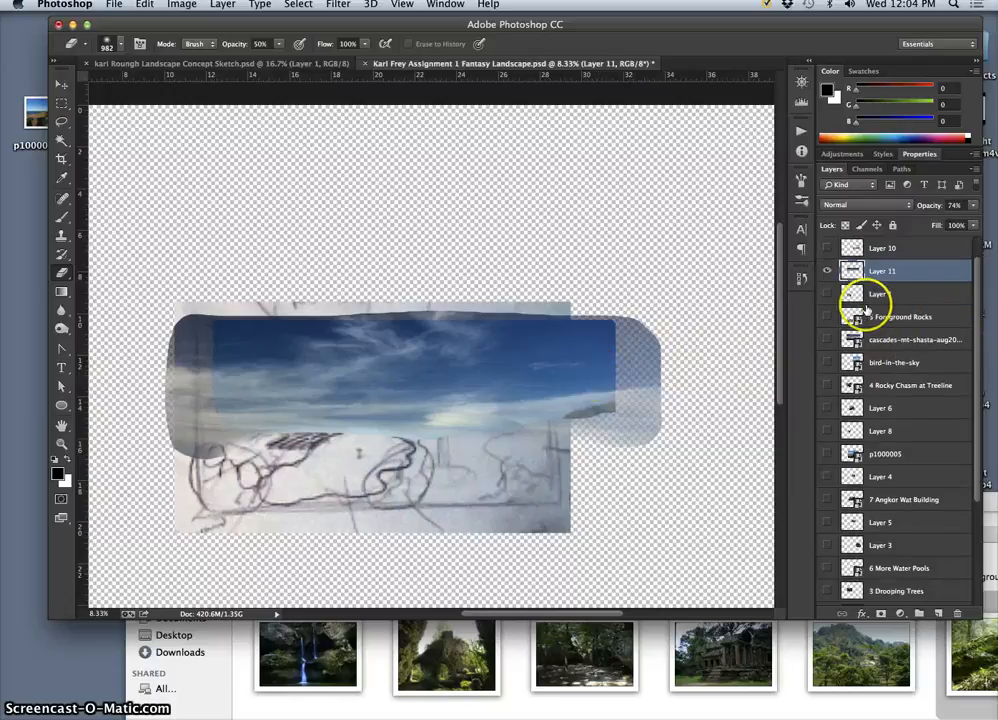